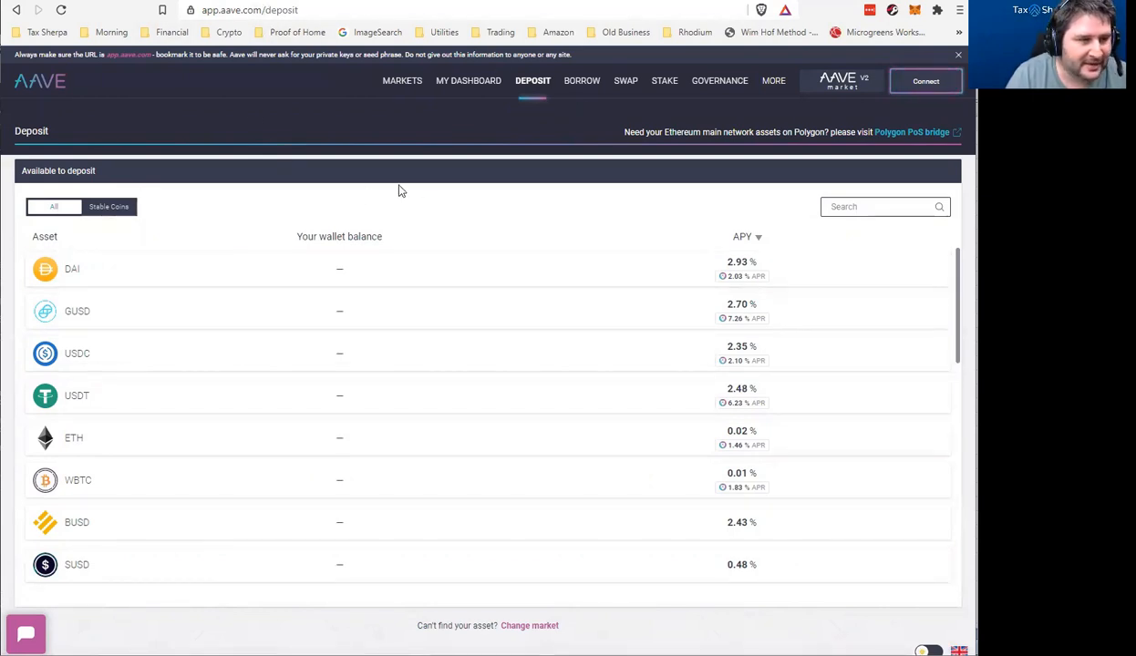
Filter the assets available to deposit to stable coins and review their APY and APR rates
click(115, 208)
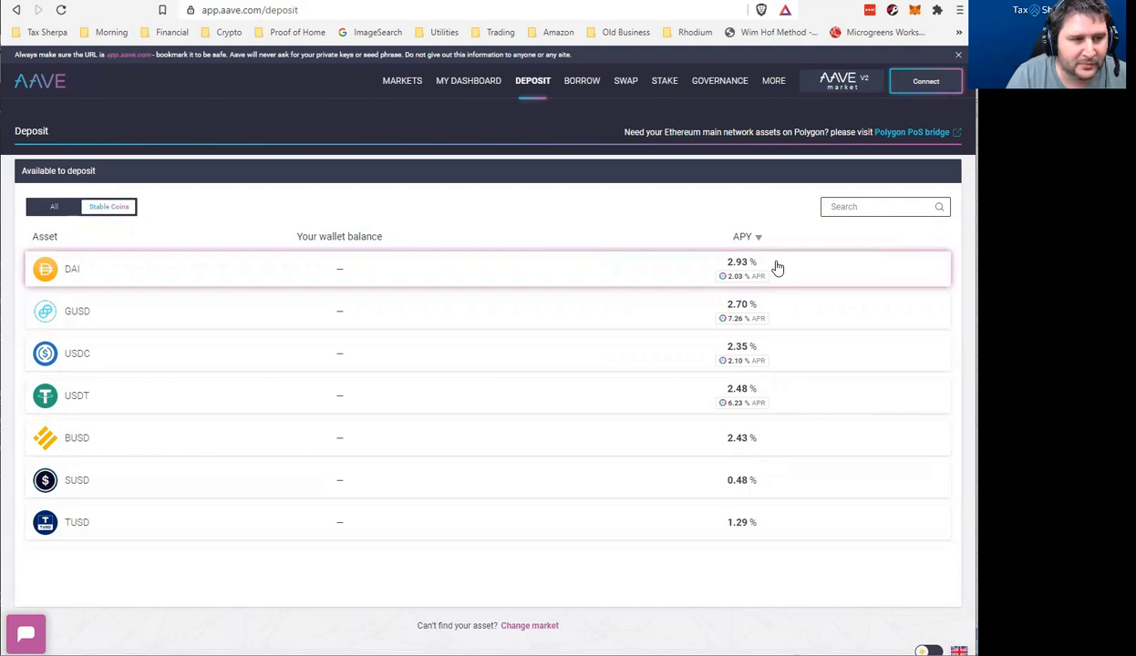
click(839, 82)
click(630, 232)
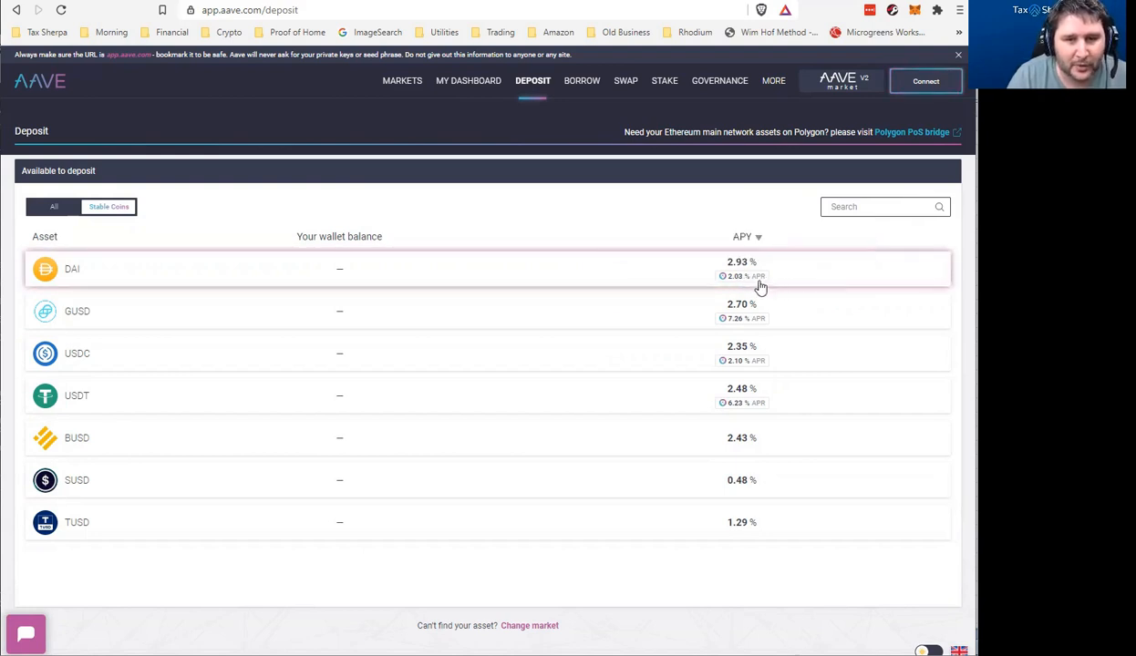
mouse_move(758, 289)
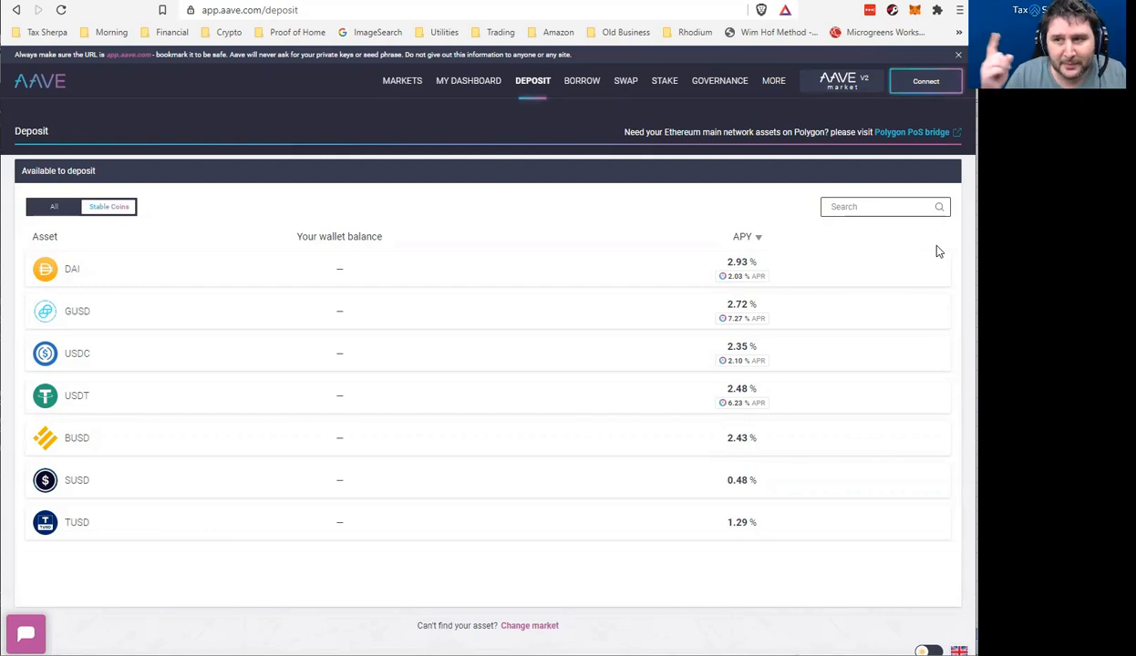
Switch to the blank Excel workbook, place its window over the Aave page, and recheck the deposit rates
key(alt+Tab)
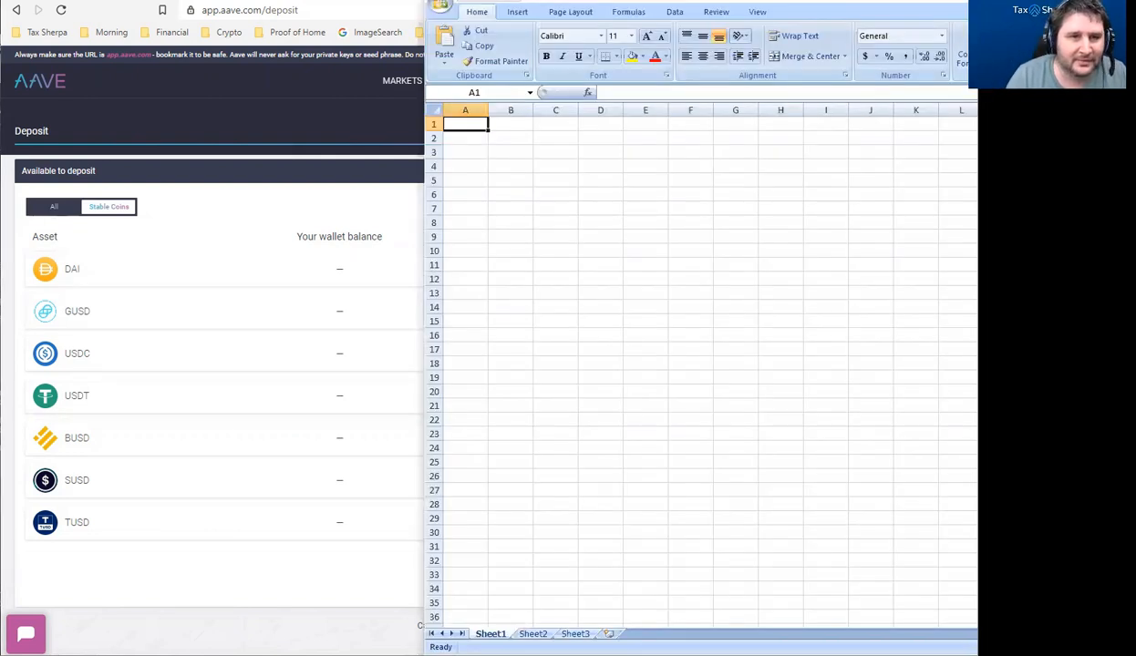
drag(984, 2, 689, 27)
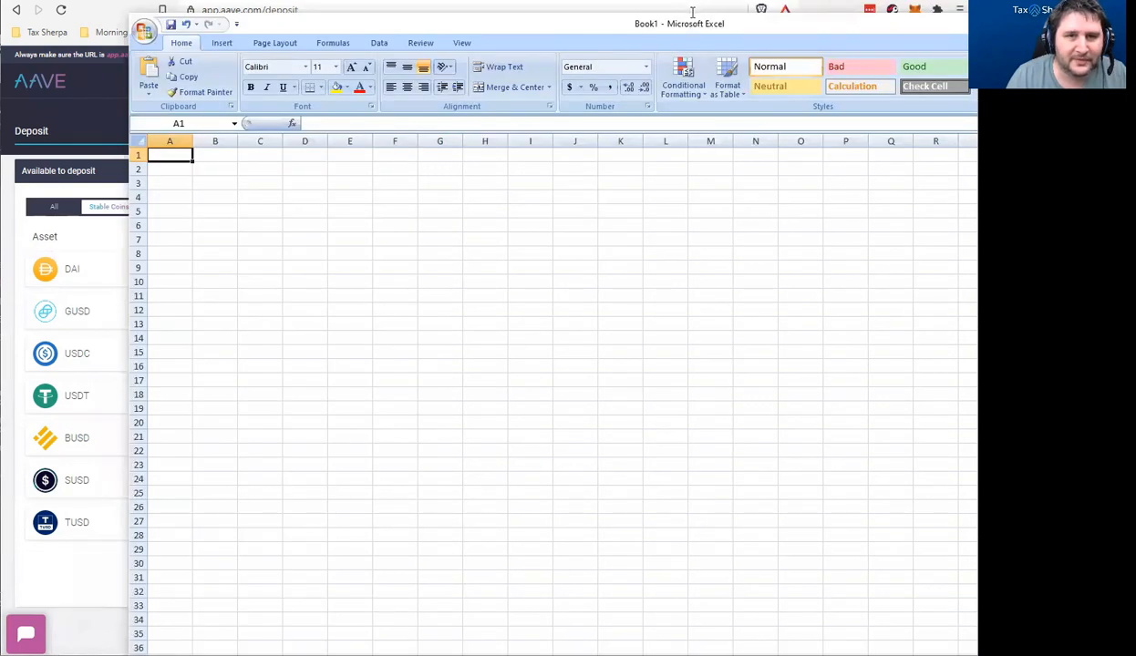
click(6, 294)
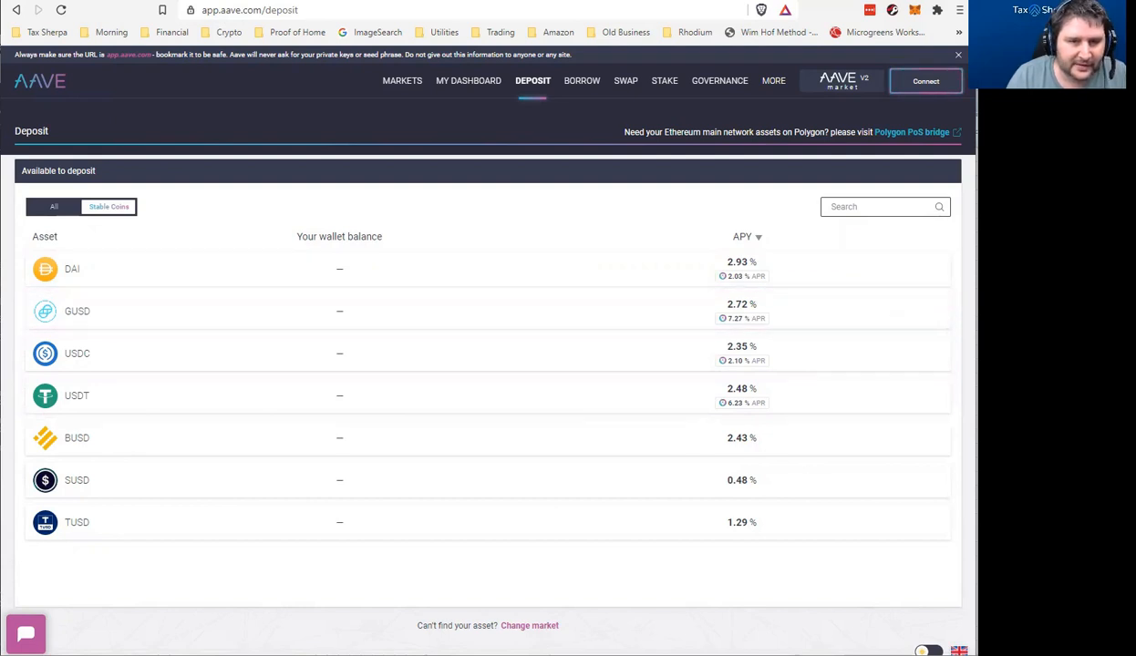
key(alt+Tab)
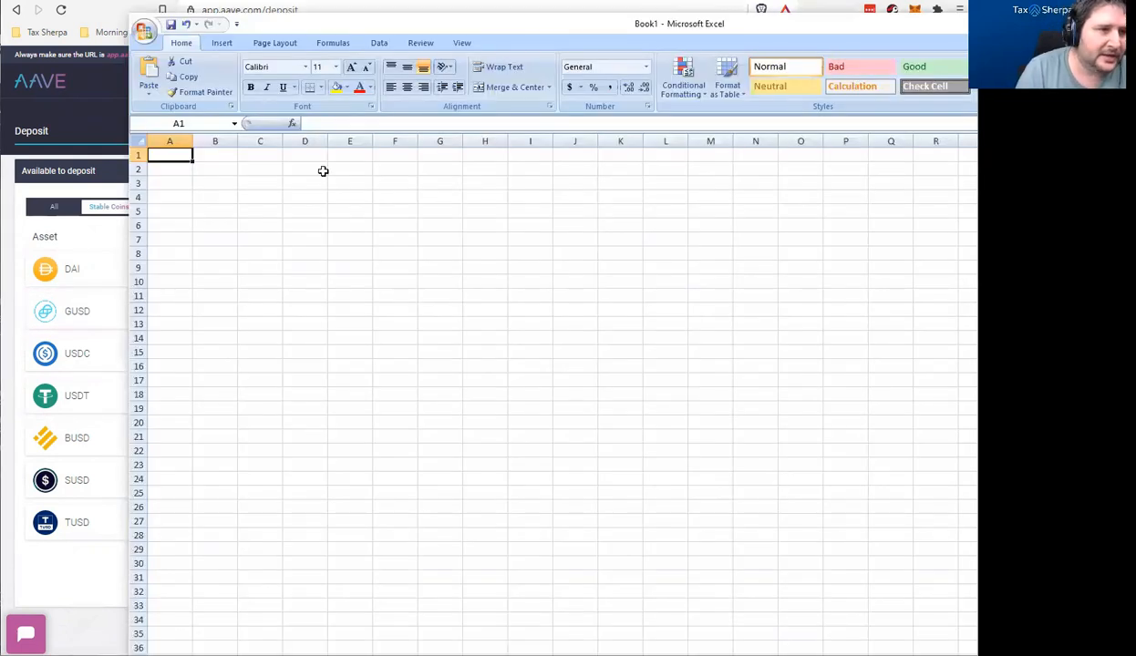
Enter the header "Deposit" in A1 and the amount 10000 in A2
text(DEp)
key(BackSpace)
key(BackSpace)
text(eposit)
key(Return)
text(10000)
key(Return)
Extend the A1 header to "Deposit GUSD" and fit column A to its contents
key(Right)
key(Up)
key(Up)
key(Left)
key(F2)
text(GUSD)
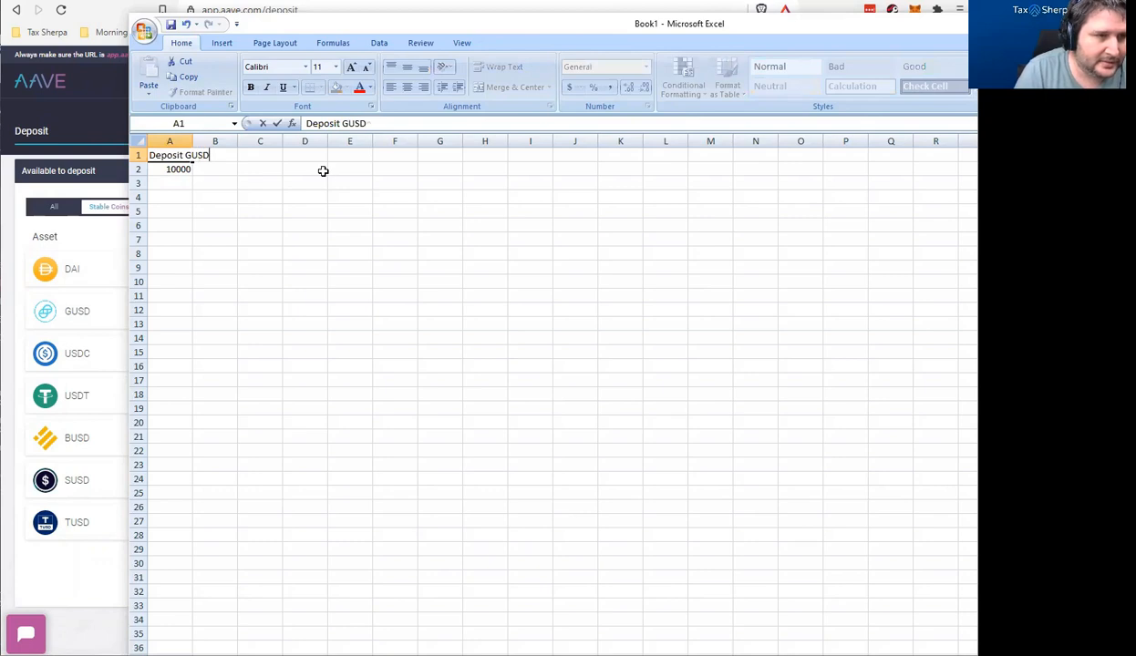
key(Return)
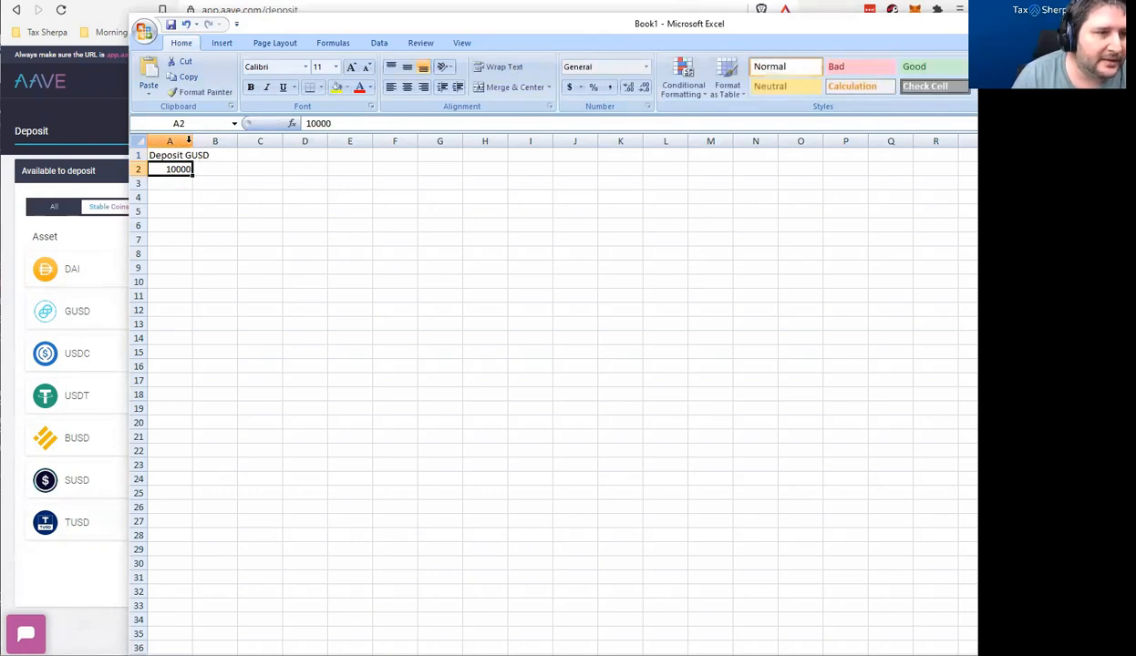
double_click(192, 141)
Enter the GUSD deposit rates beside the amount: 2.72 in B2 and 7.27 in C2
click(228, 156)
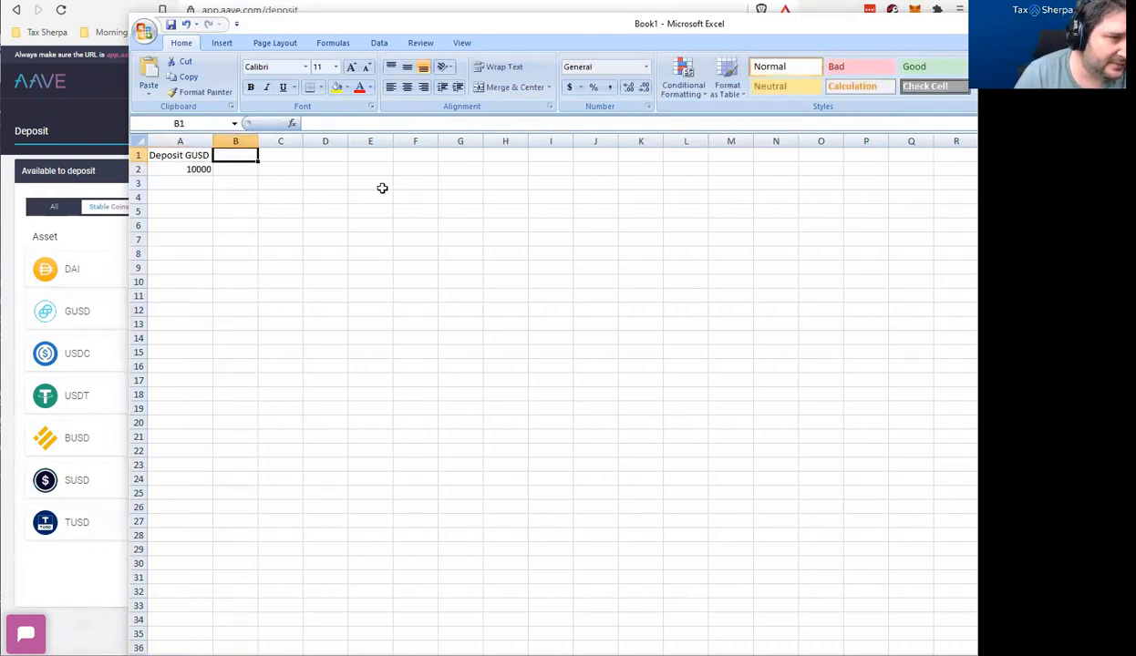
drag(716, 36, 880, 36)
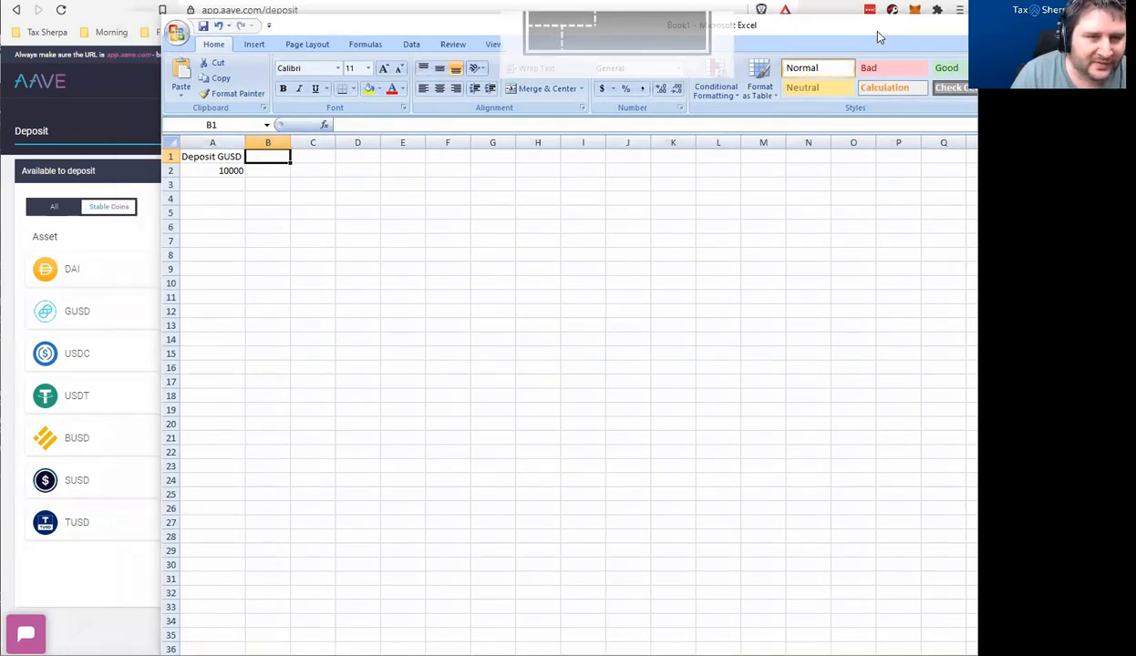
drag(880, 36, 858, 37)
key(Down)
text(2.7)
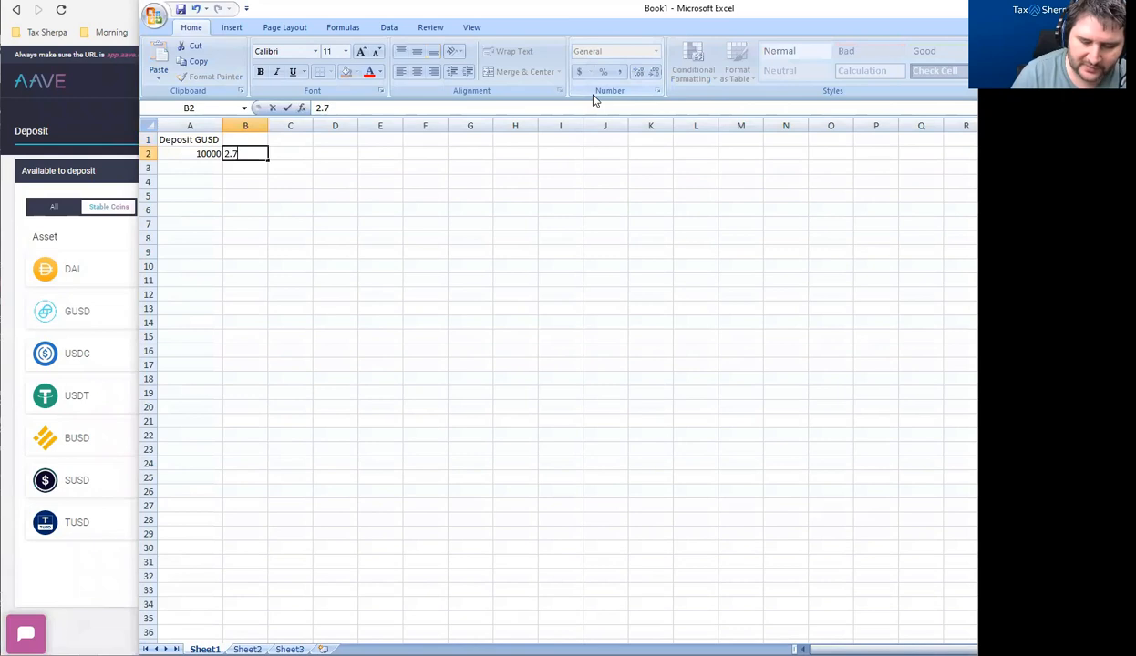
text(2)
key(Tab)
text(7.27)
key(Tab)
Label the two rates "Interest APY" in B1 and "Rewards APY" in C1
key(Up)
key(Left)
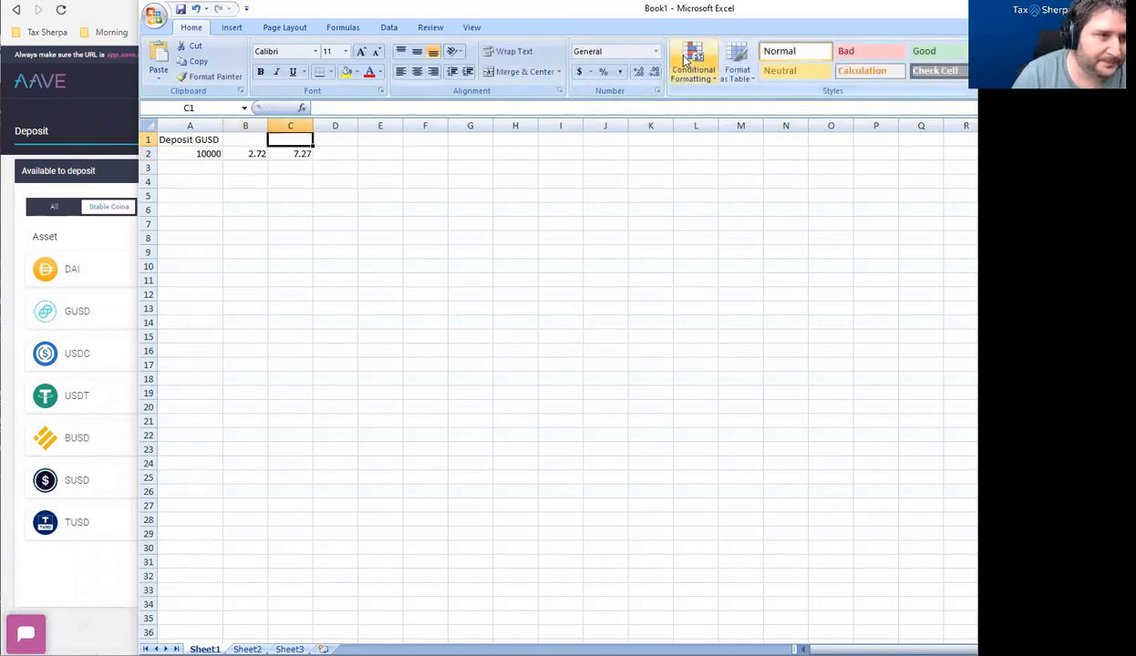
key(Left)
text(Interest APY)
key(Tab)
text(Re)
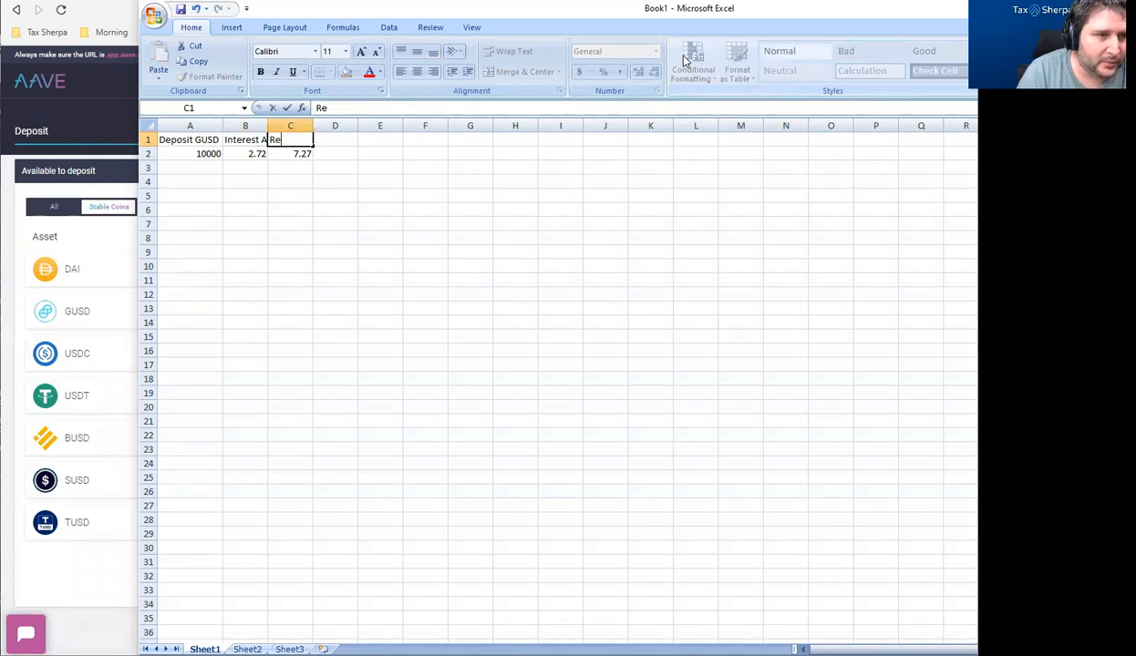
text(wards APY)
key(Tab)
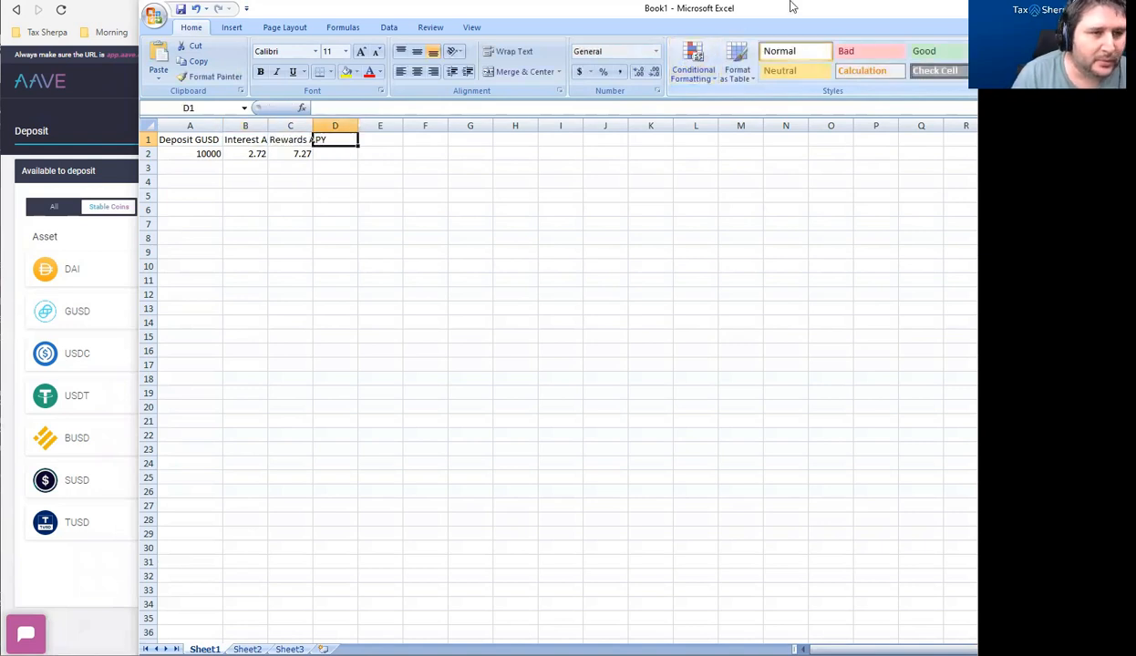
Fit the widths of columns B and C to their headers
double_click(268, 128)
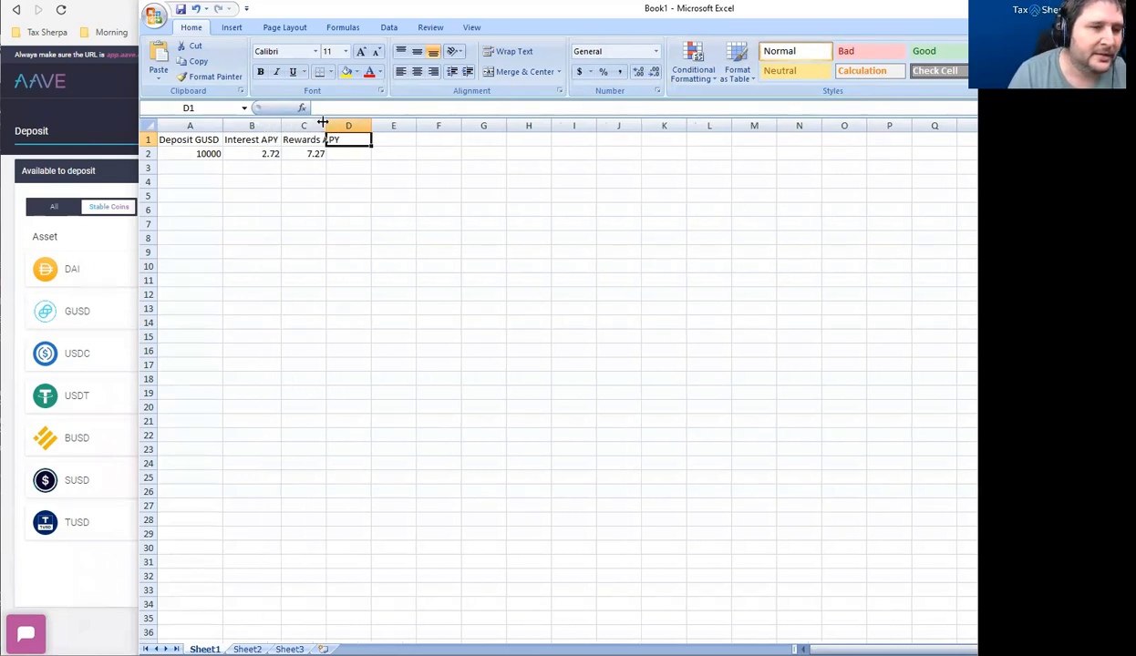
double_click(323, 121)
click(330, 166)
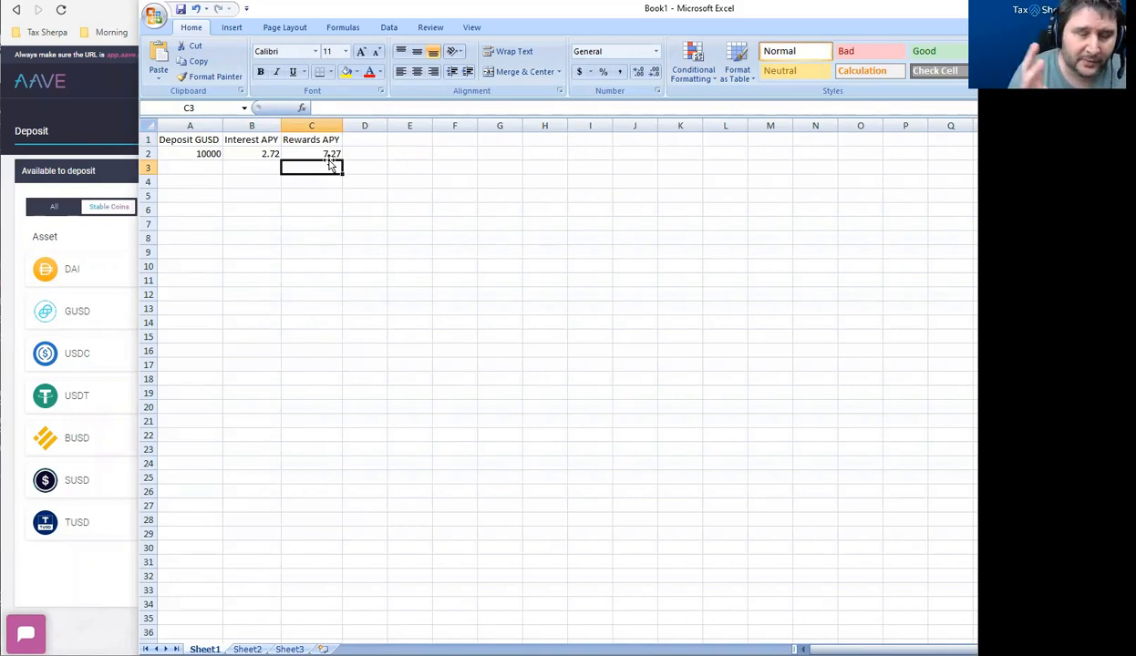
Add the header "Daily" in D1
key(Up)
key(Up)
key(Right)
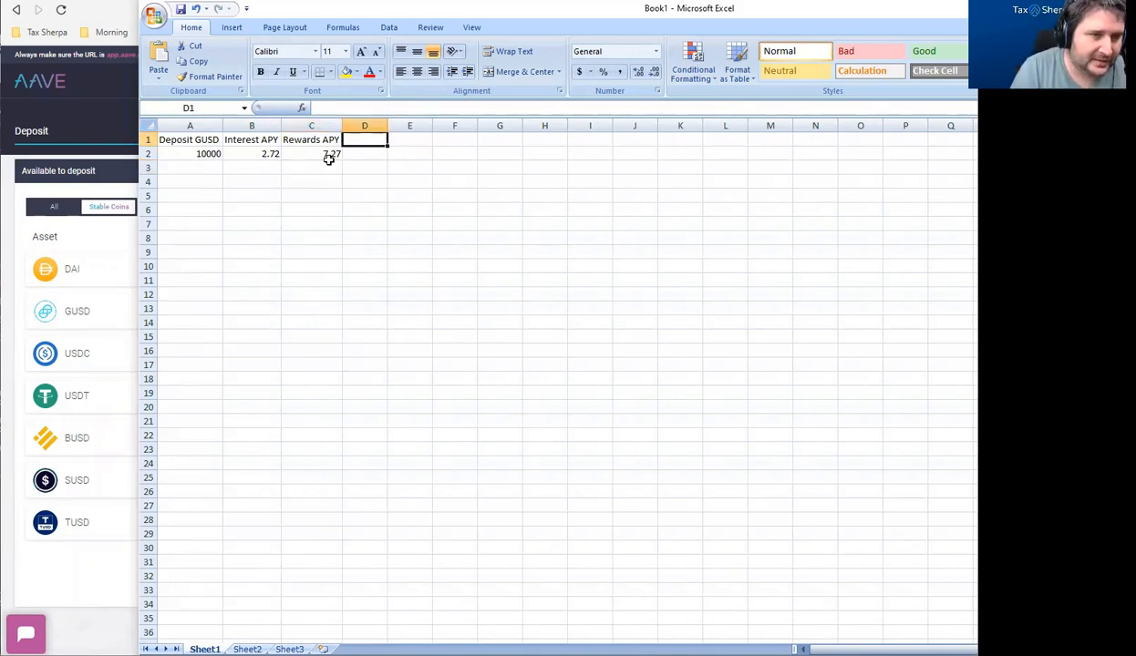
text(Daily)
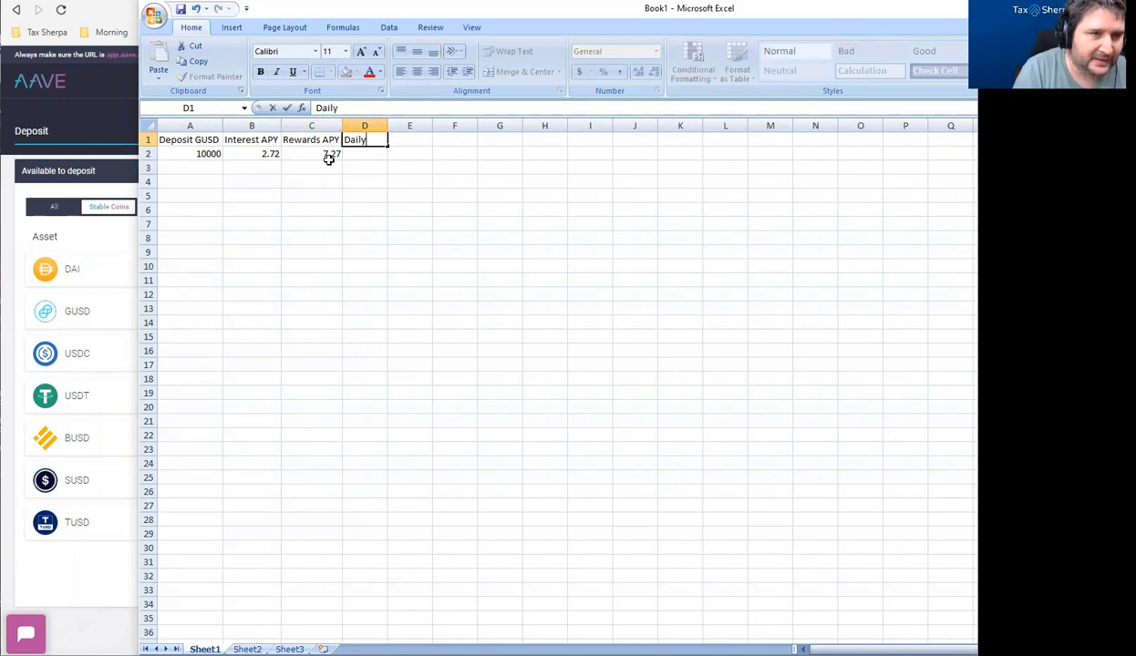
key(Down)
Calculate the combined daily rate in D2 with the formula =(B2+C2)/365
text(=()
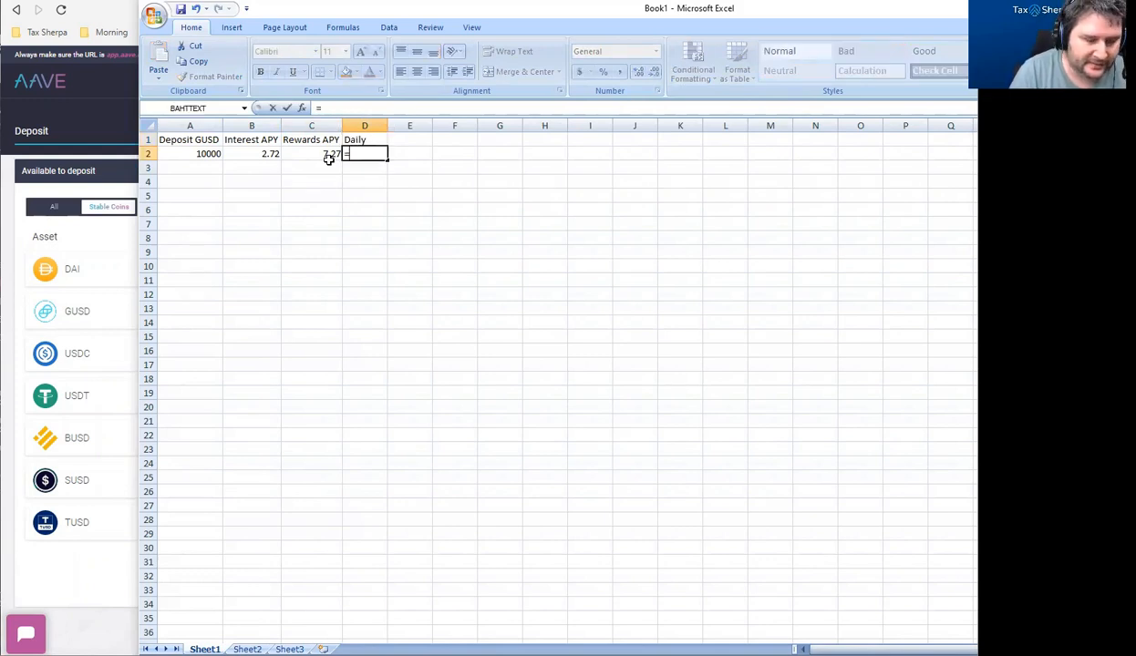
key(Left)
key(Left)
text())
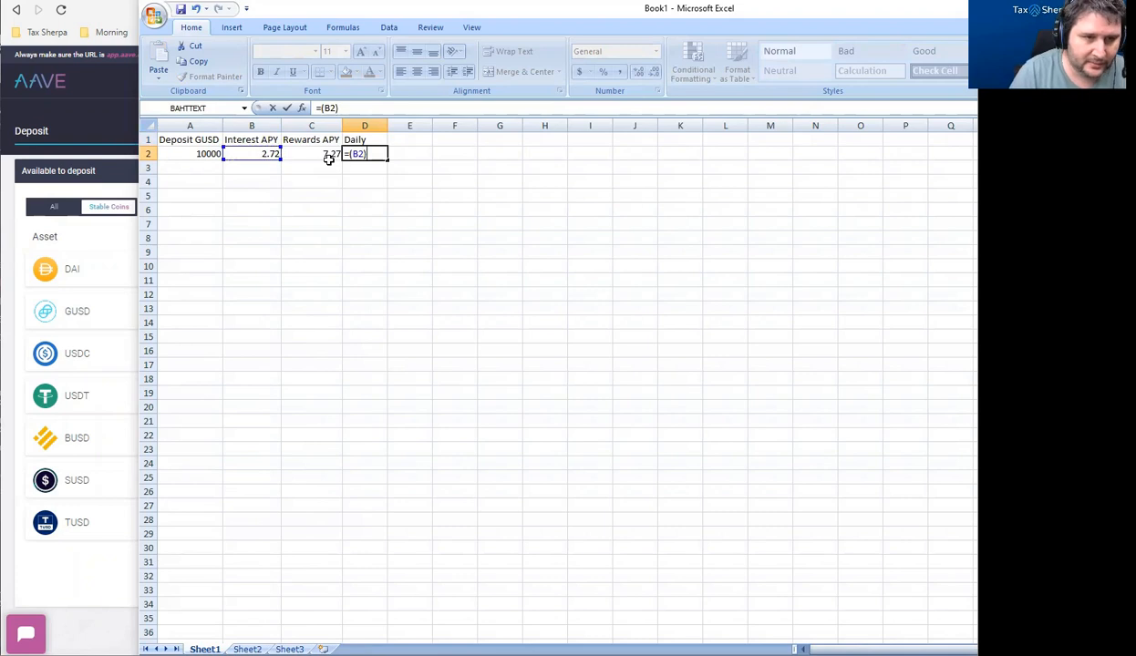
click(329, 157)
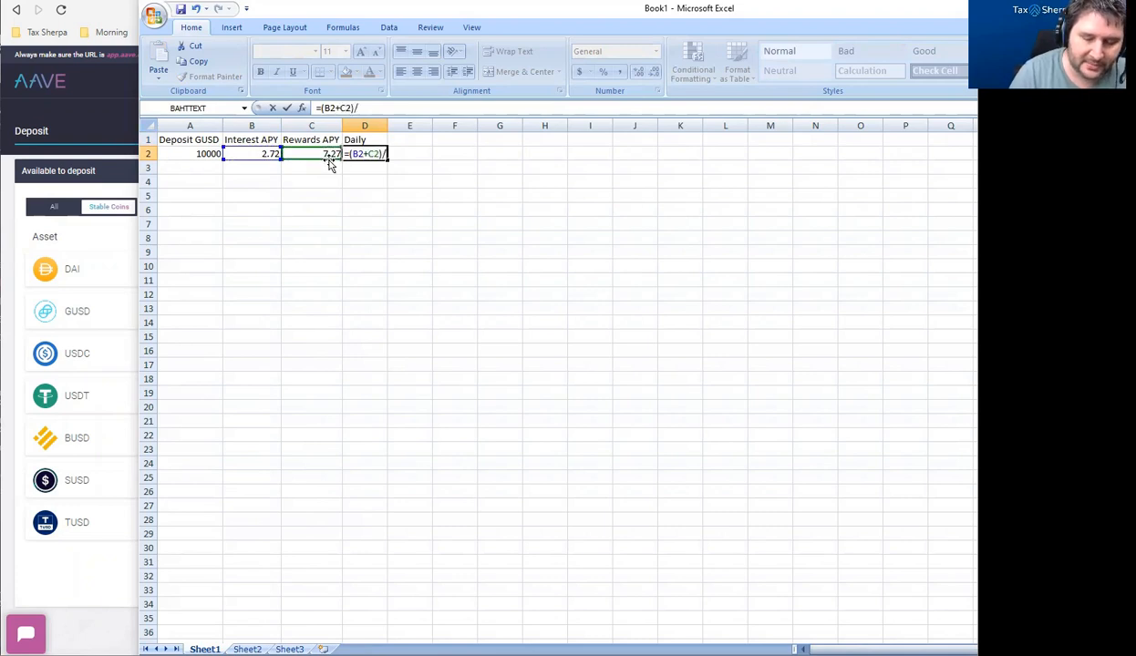
text()/365)
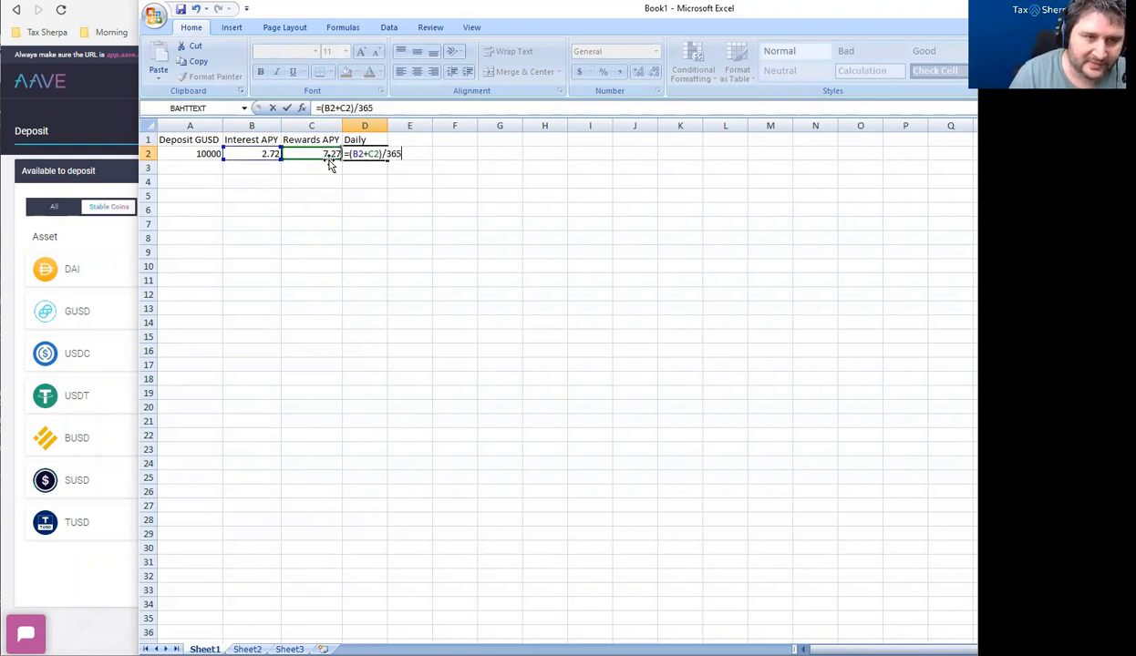
key(Return)
key(Up)
key(Right)
key(Left)
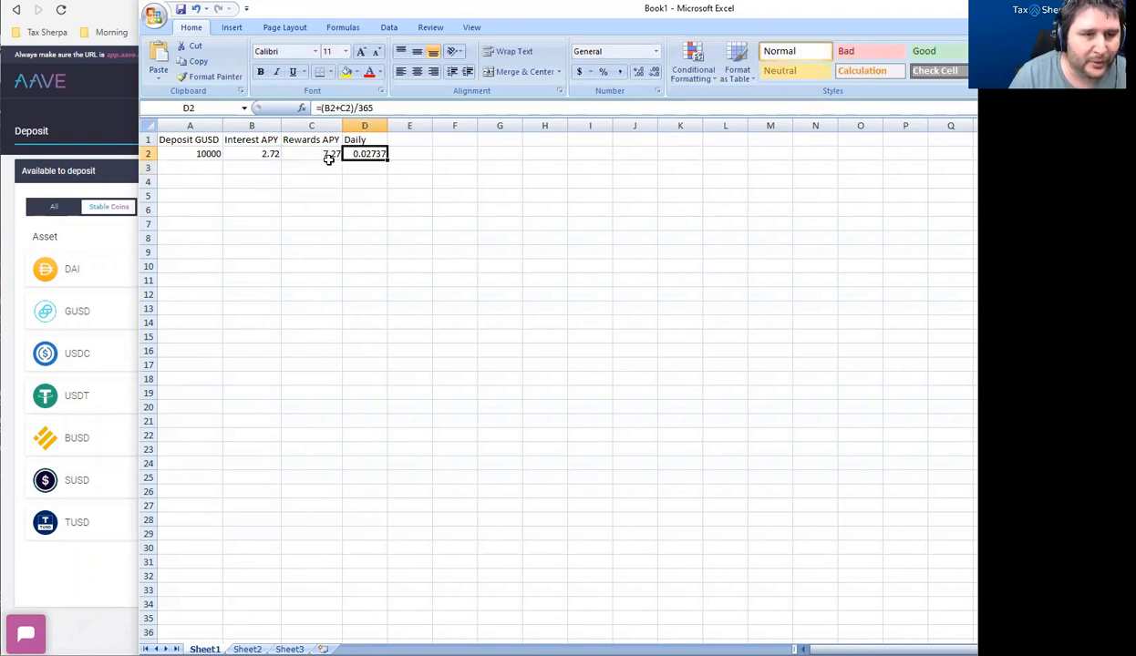
Add the header "Daily Yield" in E1
key(Up)
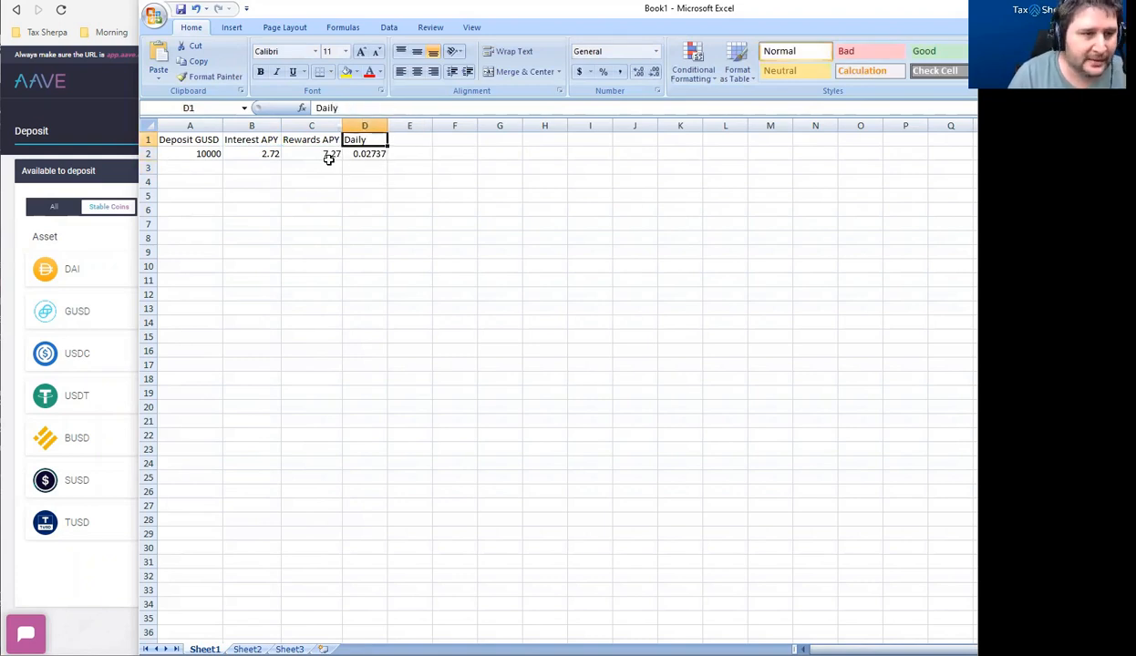
key(Right)
text(Daily)
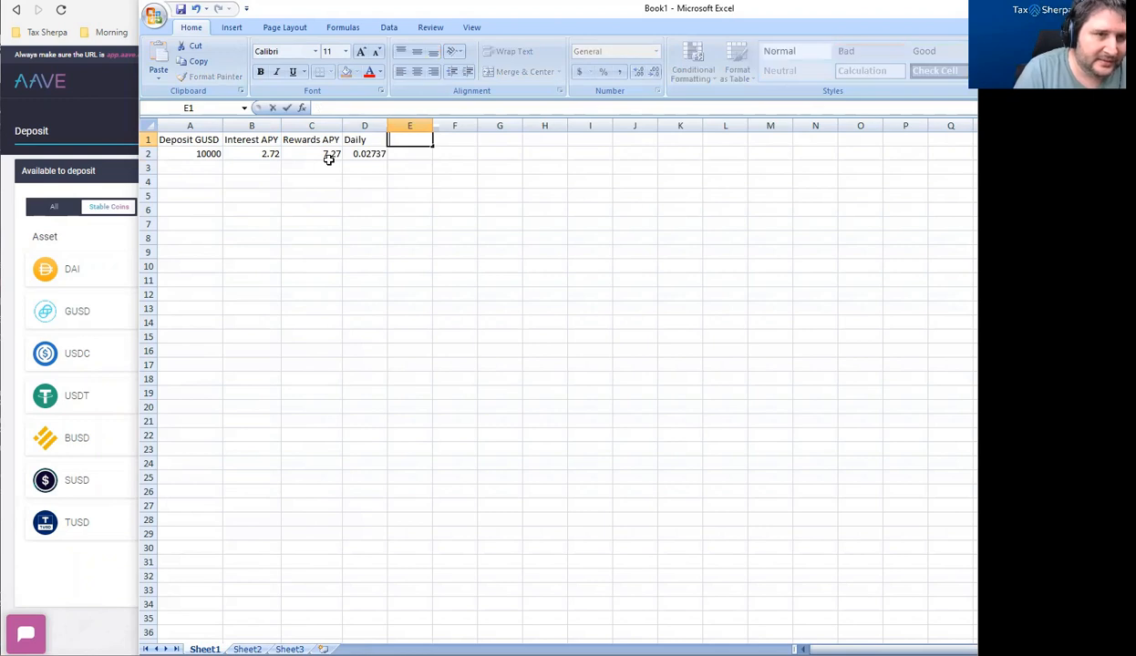
text( Yield)
key(Return)
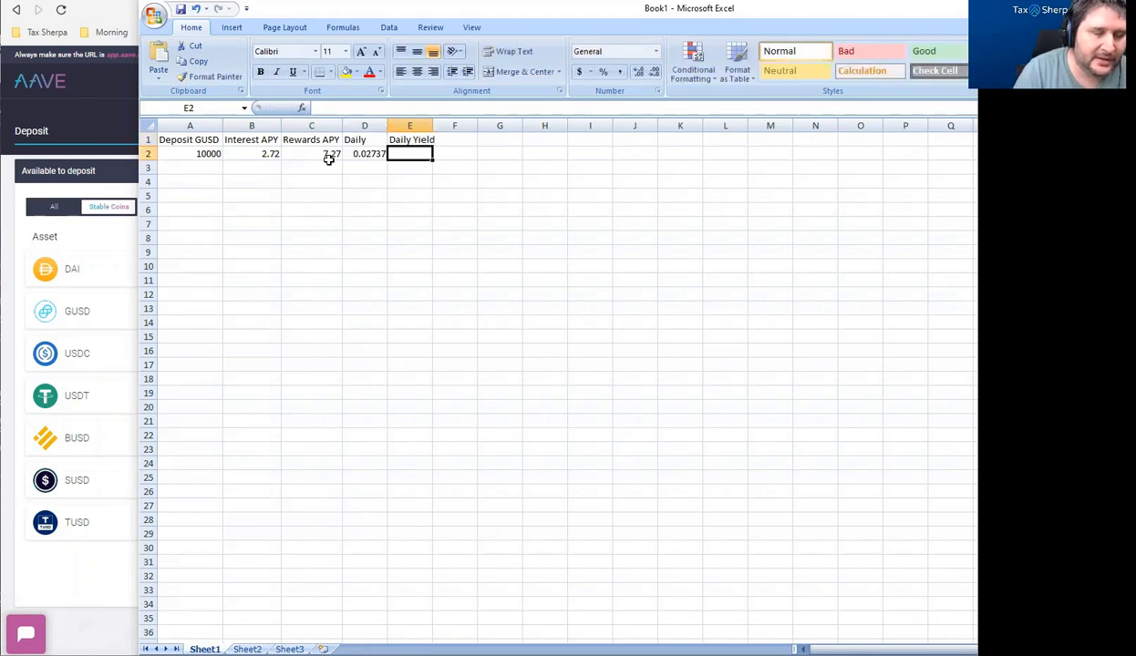
Calculate the daily yield on the deposit in E2 with the formula =D2/100*A2
text(=D2/100*A2)
key(ctrl+Return)
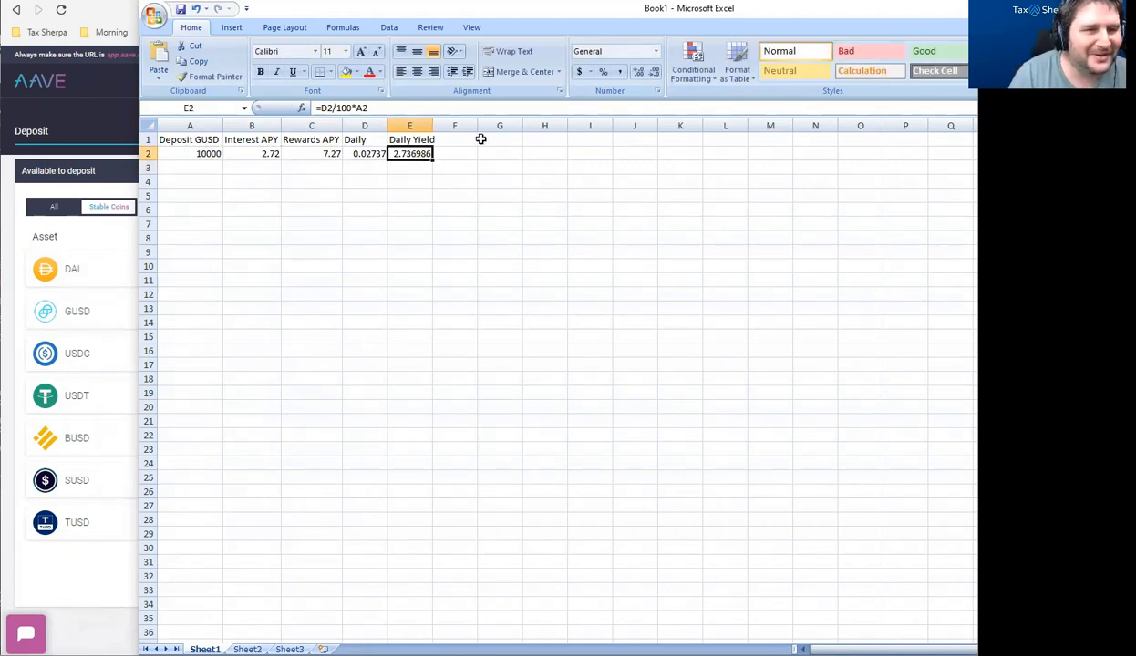
click(192, 154)
click(463, 139)
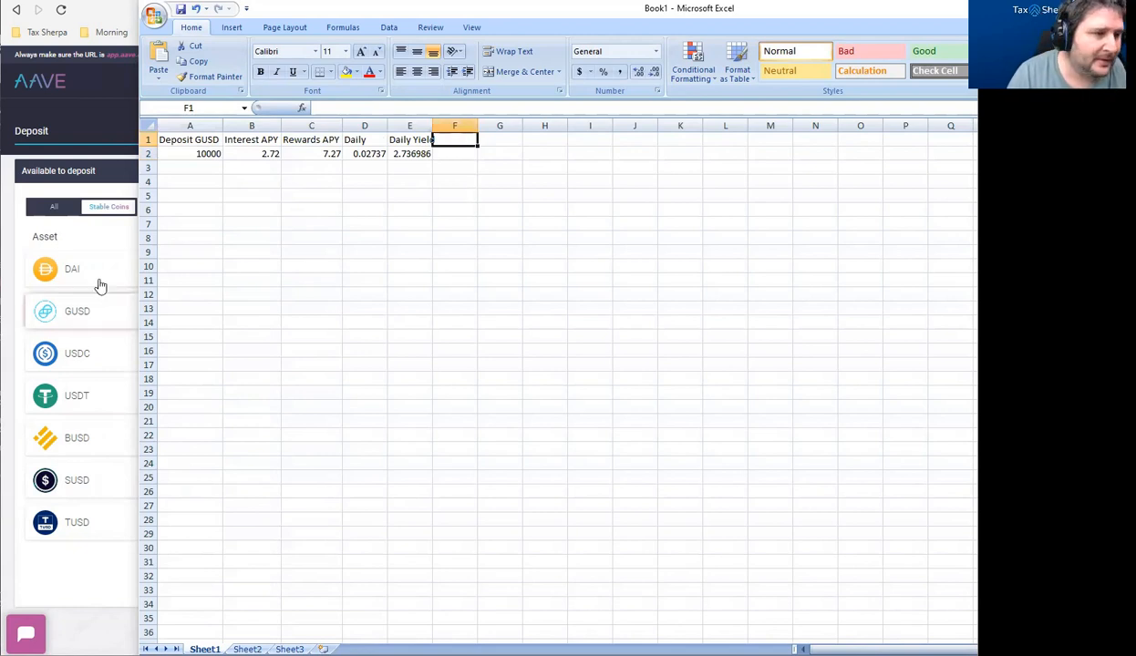
Switch to Aave, open the borrow market, filter it to stable coins, and check the GUSD variable rate
click(13, 208)
click(584, 82)
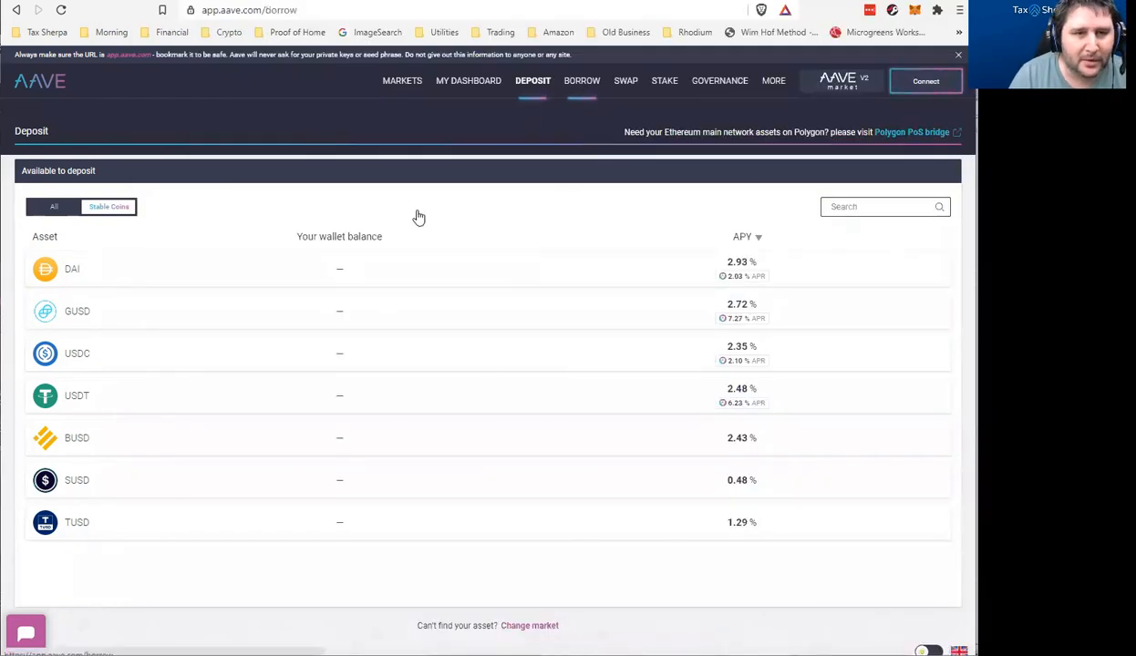
click(123, 213)
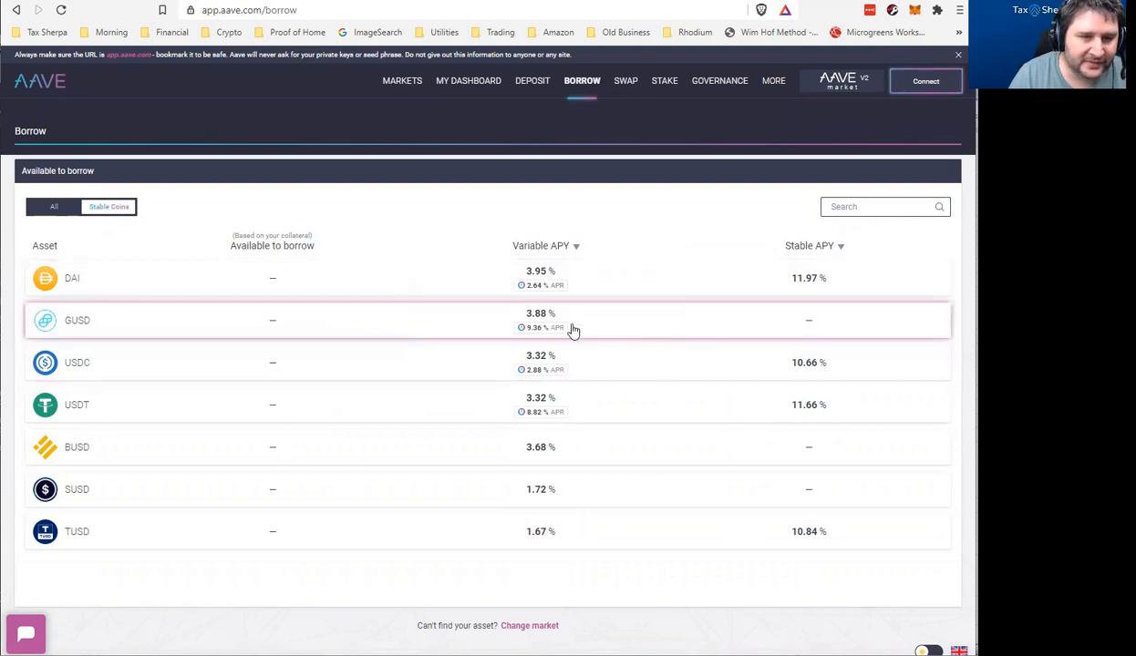
mouse_move(535, 330)
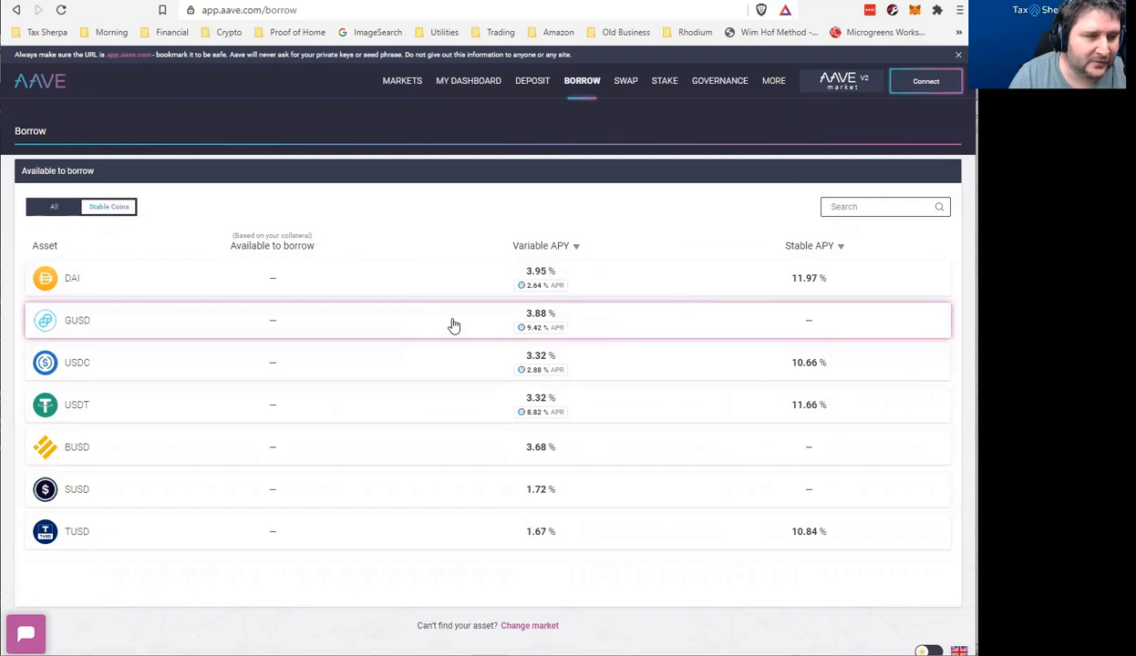
Switch to the Excel workbook and add the header "Borrow GUSD" in F1
key(alt+Tab)
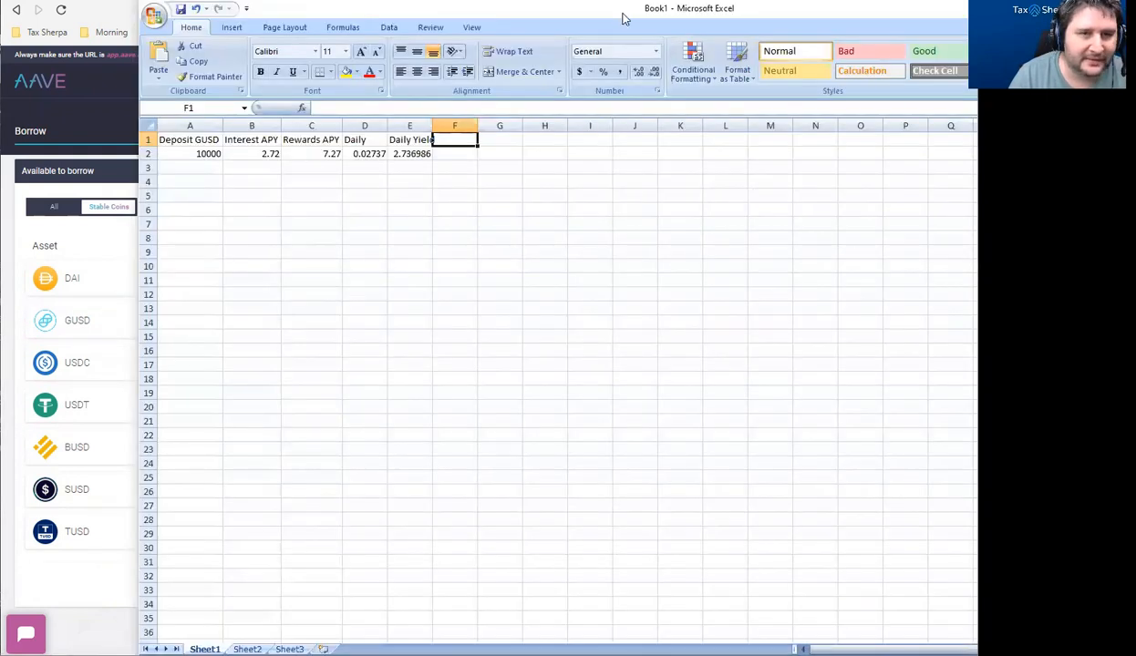
drag(621, 18, 697, 30)
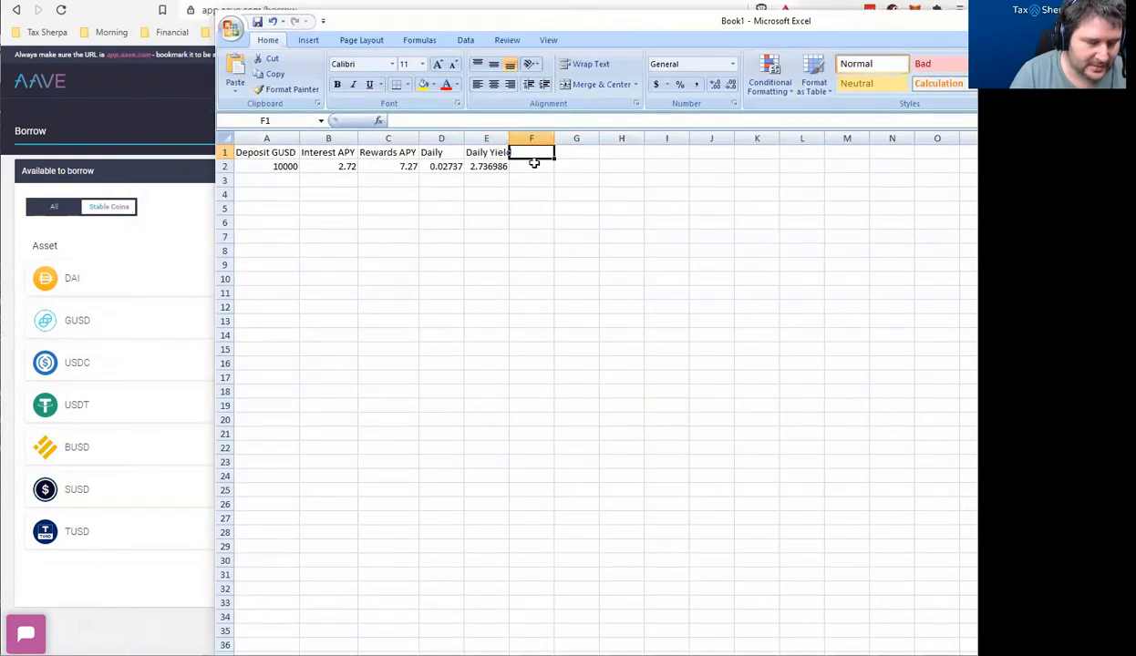
text(Borrow GUSD)
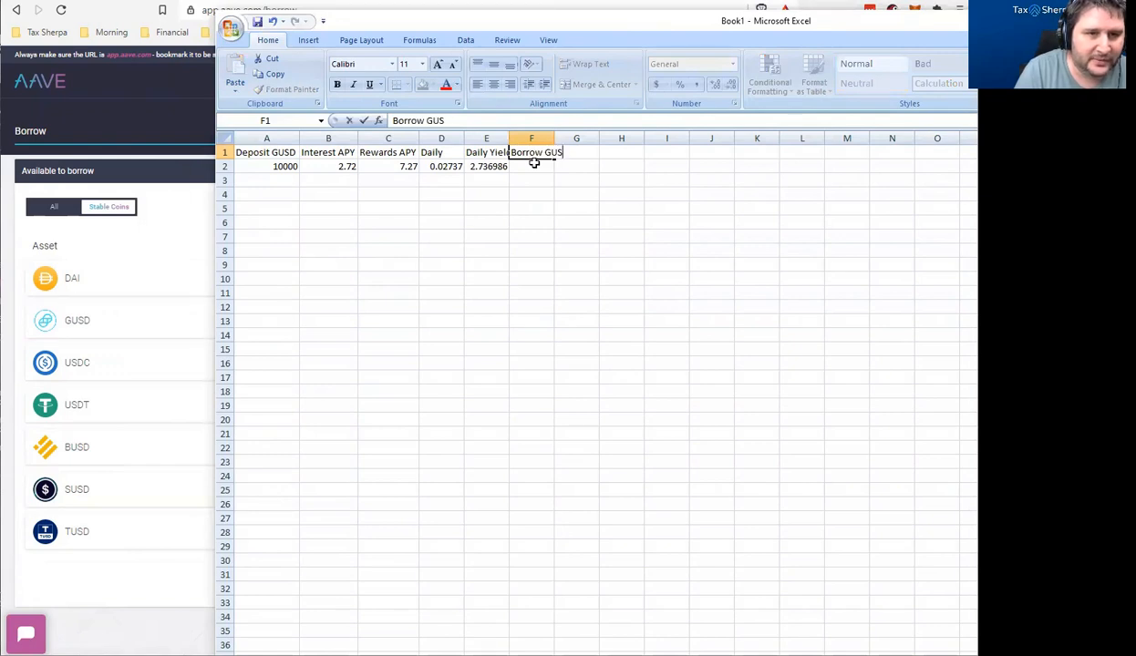
key(Return)
Add the headers "Interest Paid APY" in G1 and "Rewards APY" in H1
click(567, 166)
click(577, 153)
text(Inter)
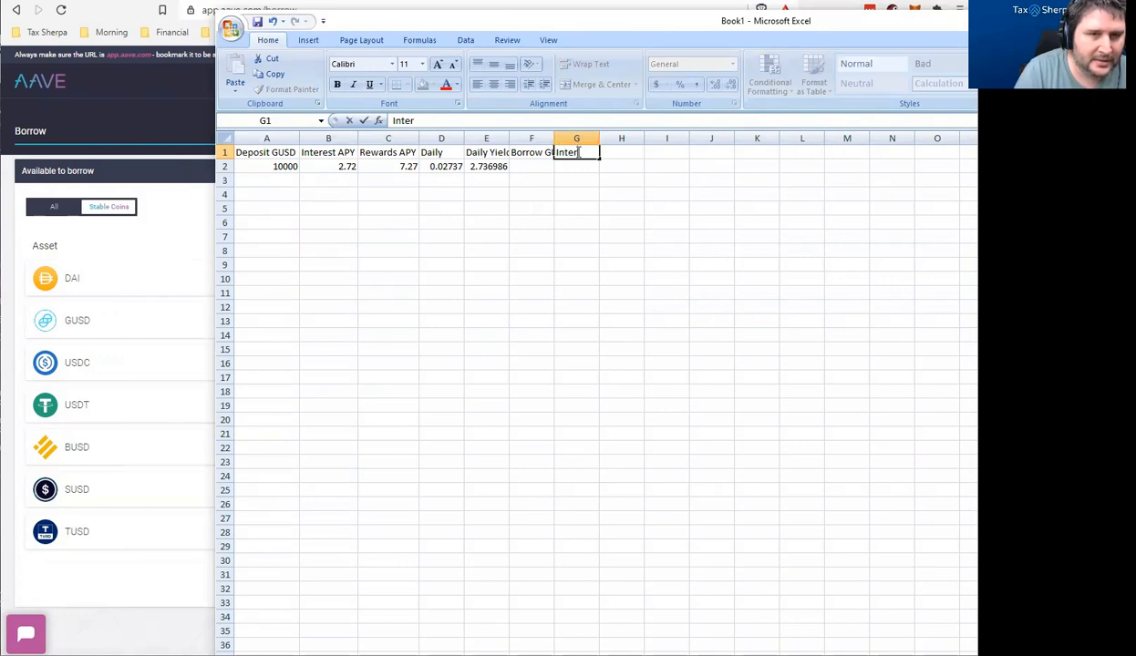
text(est Paid APY)
key(Tab)
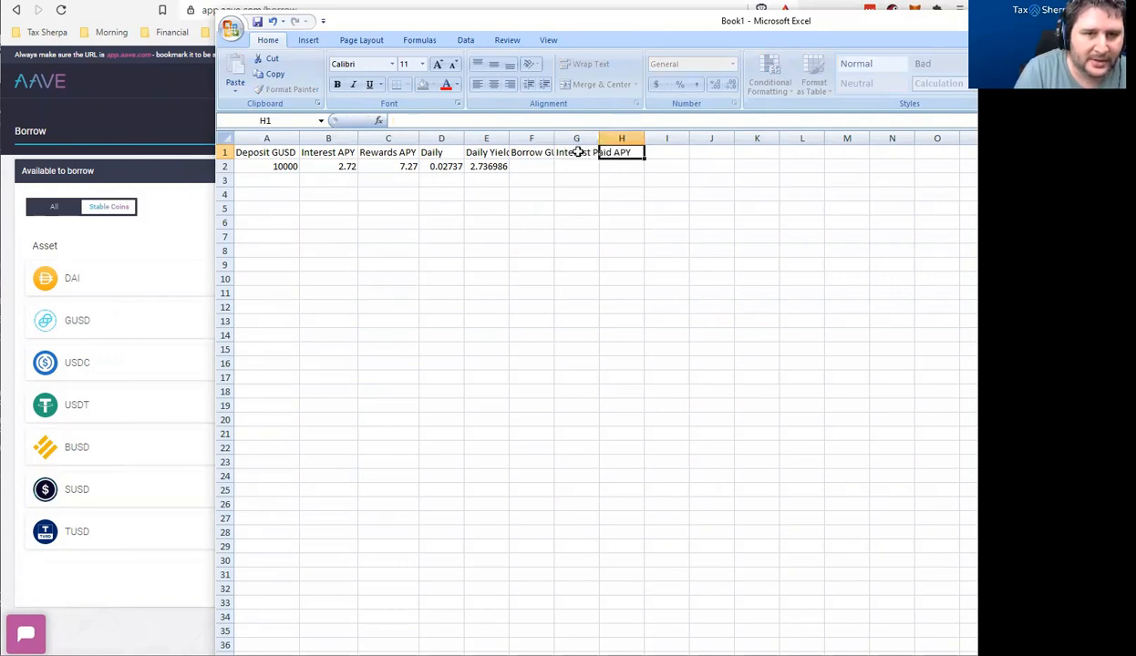
text(Rewards APY)
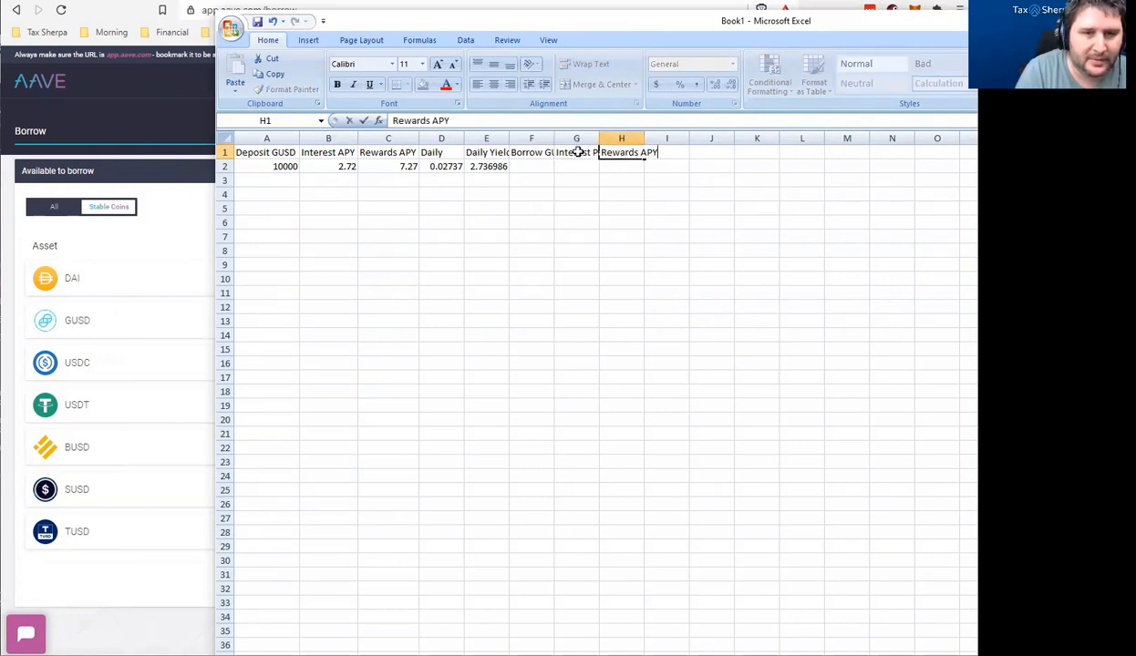
key(Return)
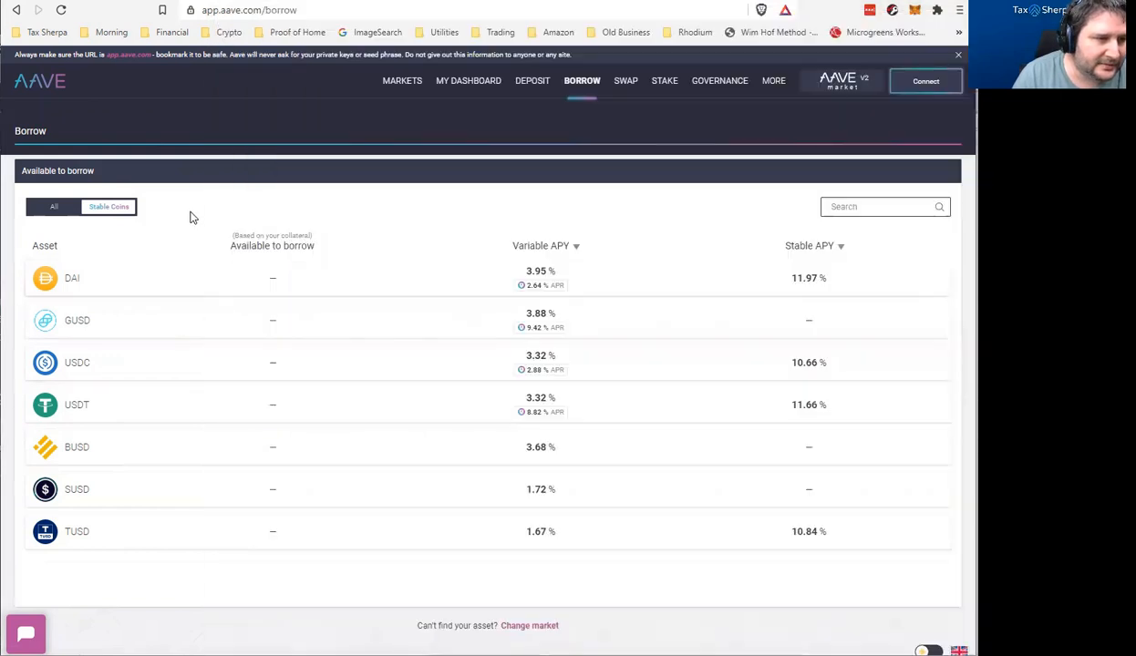
Copy the GUSD borrow rates from Aave into Excel: 3.88 in G2 and 9.42 in H2
click(187, 213)
key(alt+Tab)
text(3.88)
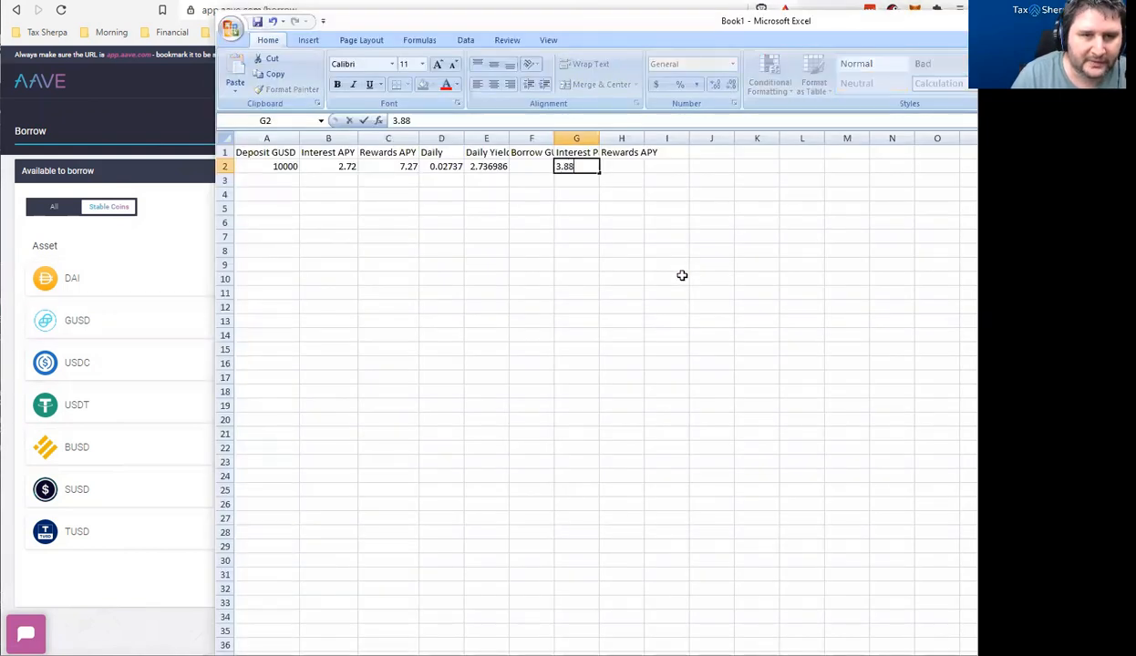
key(Tab)
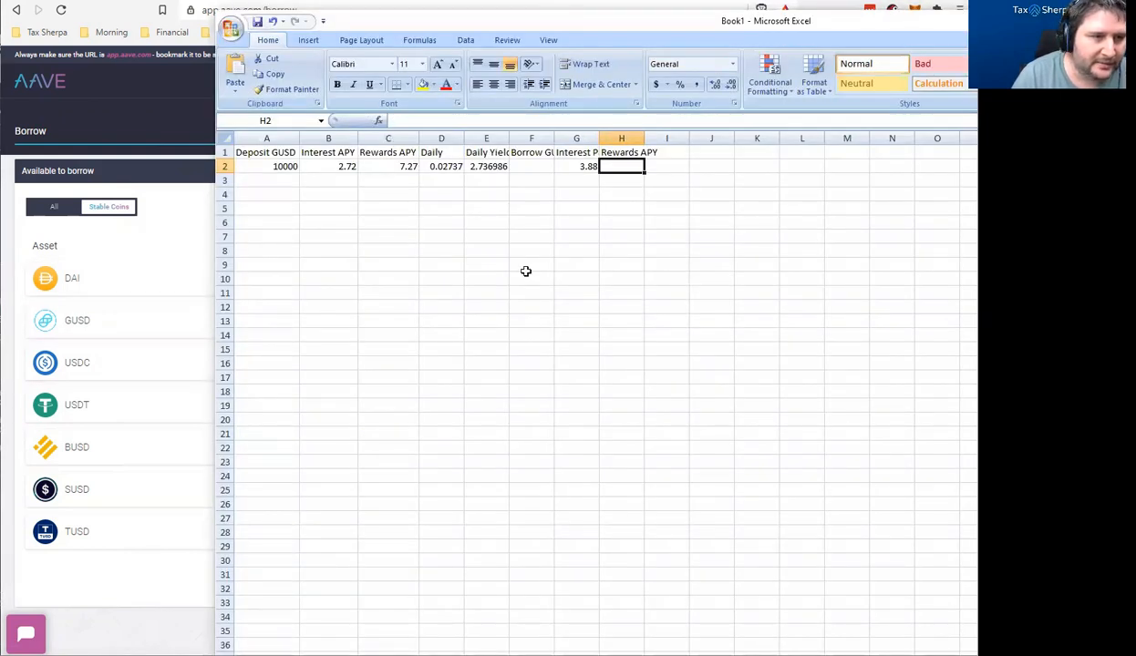
click(164, 183)
key(alt+Tab)
text(9.)
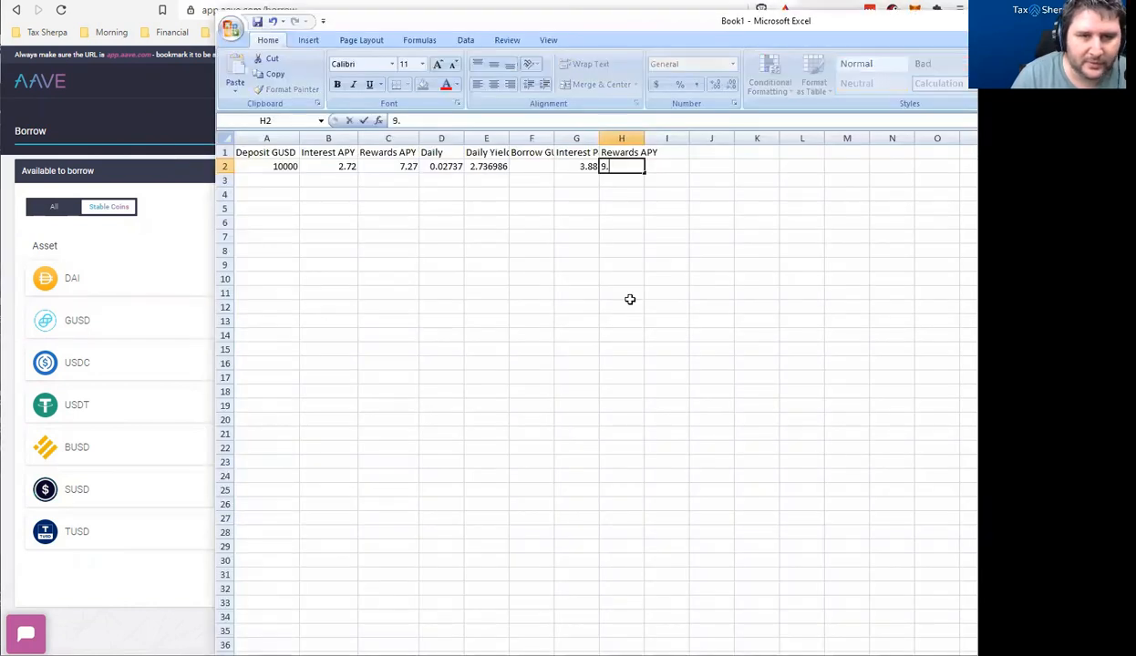
key(Tab)
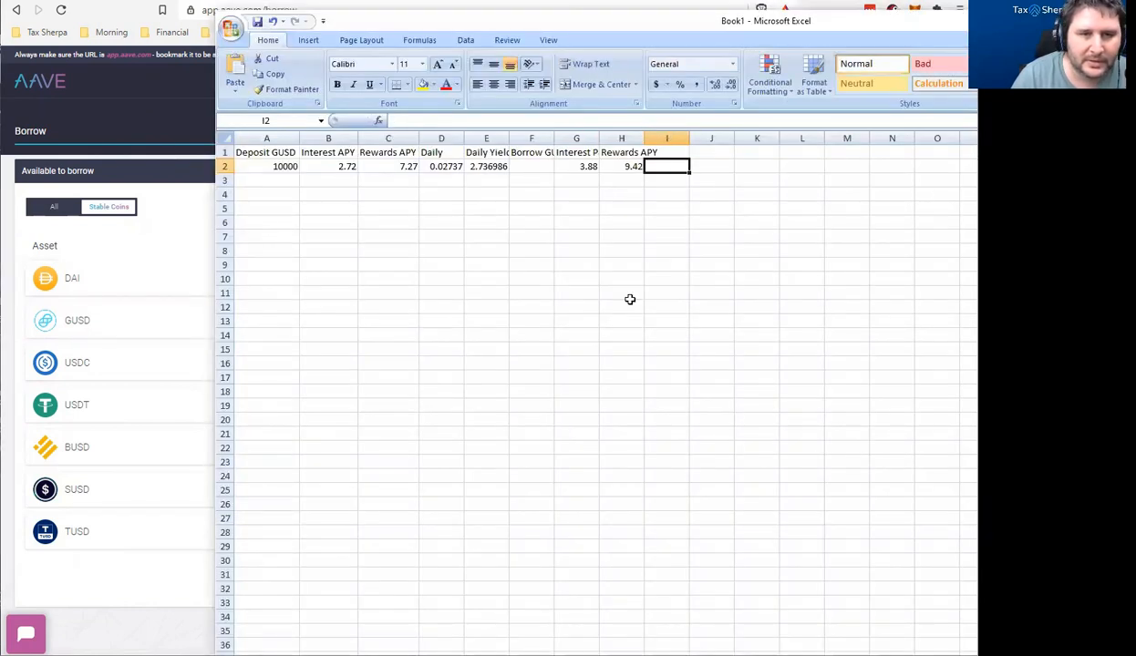
Auto-fit the widths of columns E, F, G and H so their headers and values show in full
double_click(599, 140)
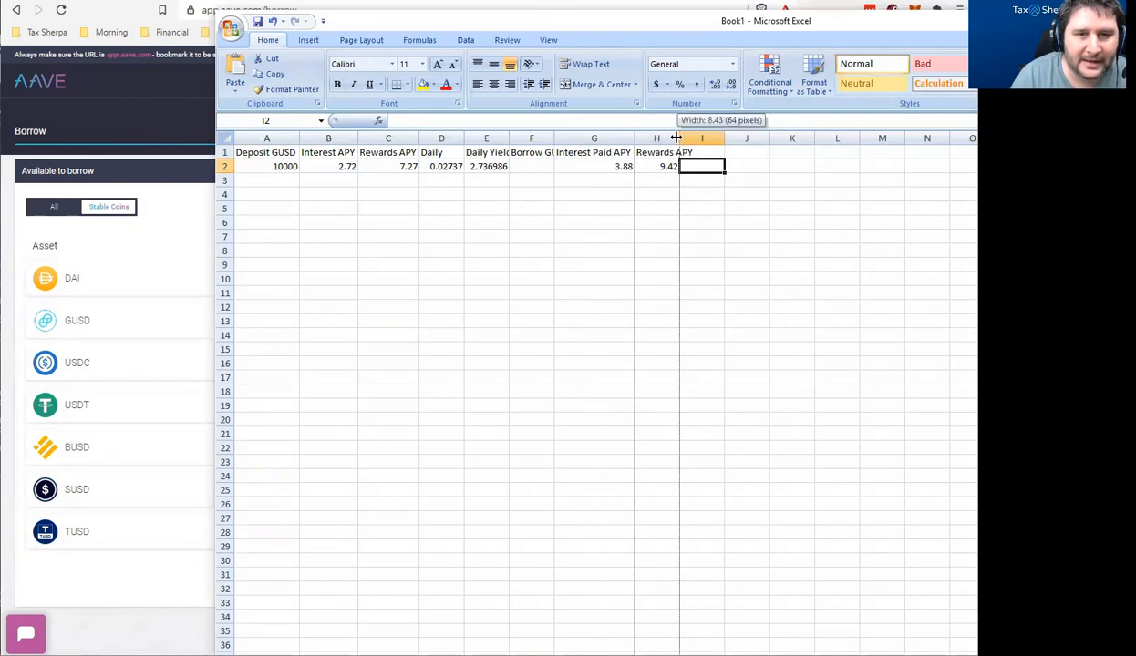
double_click(679, 134)
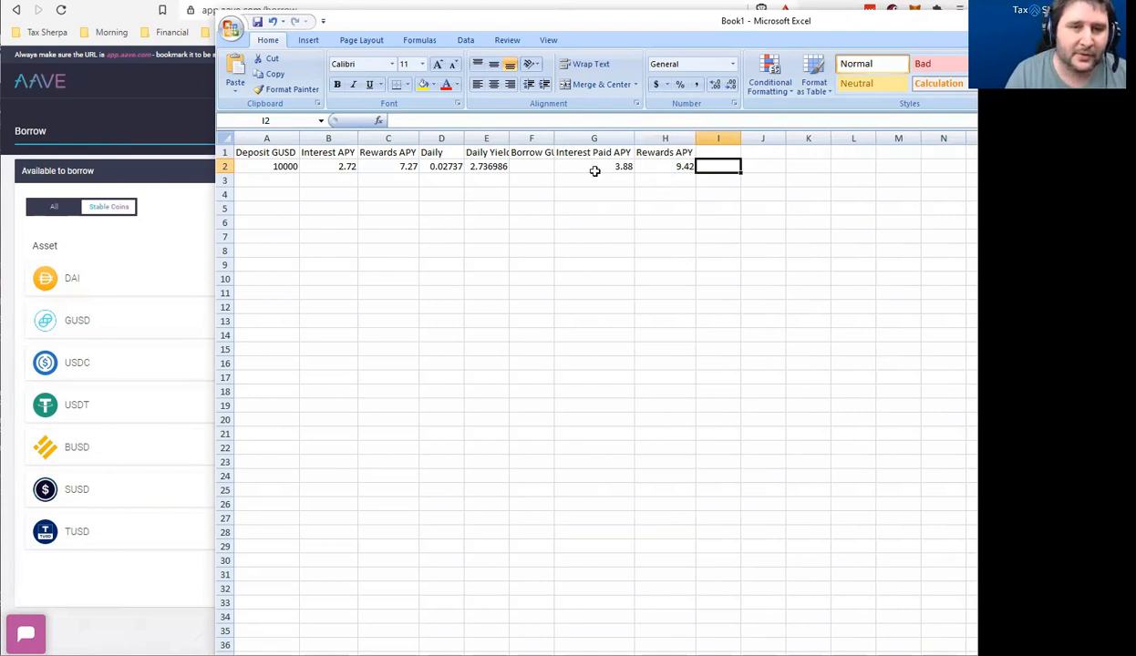
click(670, 168)
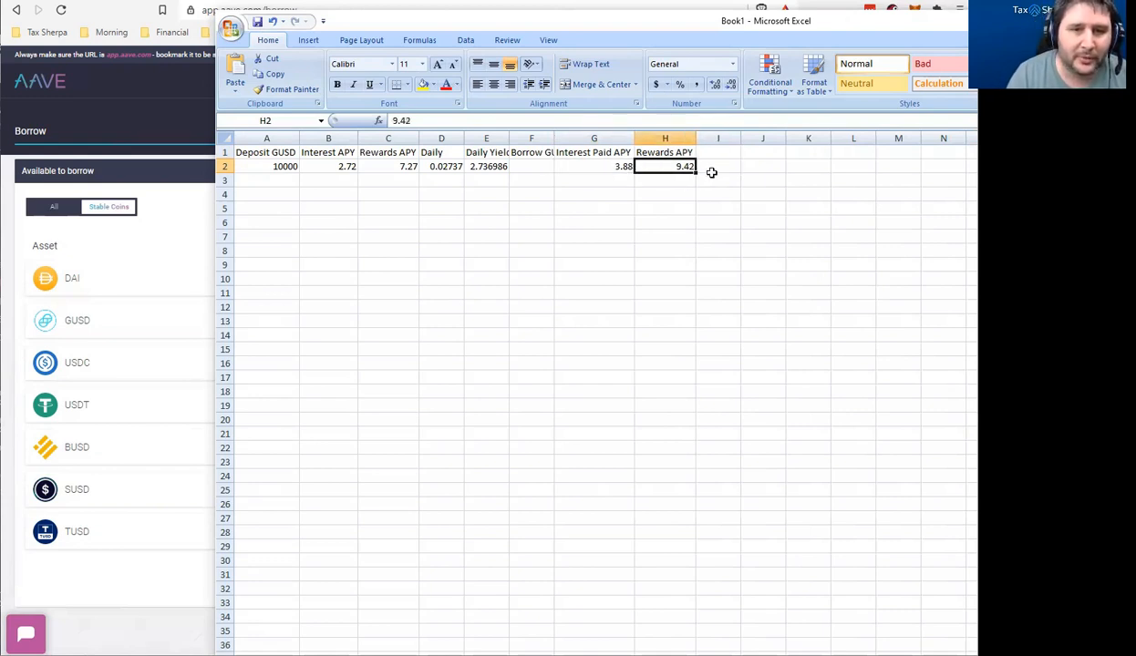
click(620, 166)
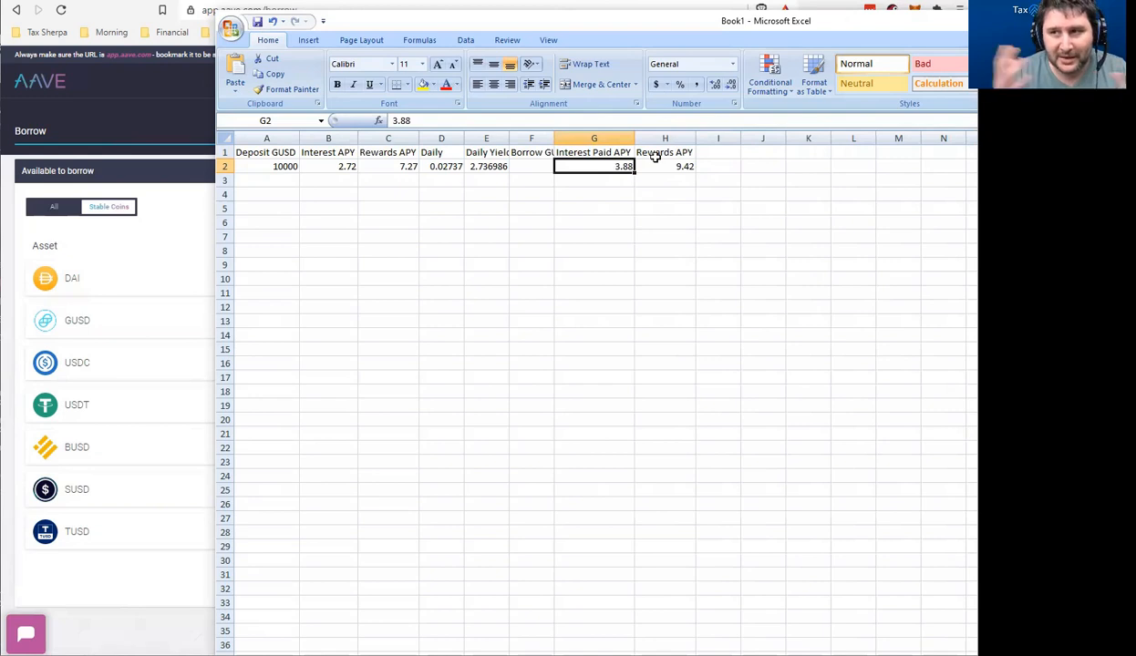
click(646, 164)
click(585, 164)
click(666, 164)
click(517, 164)
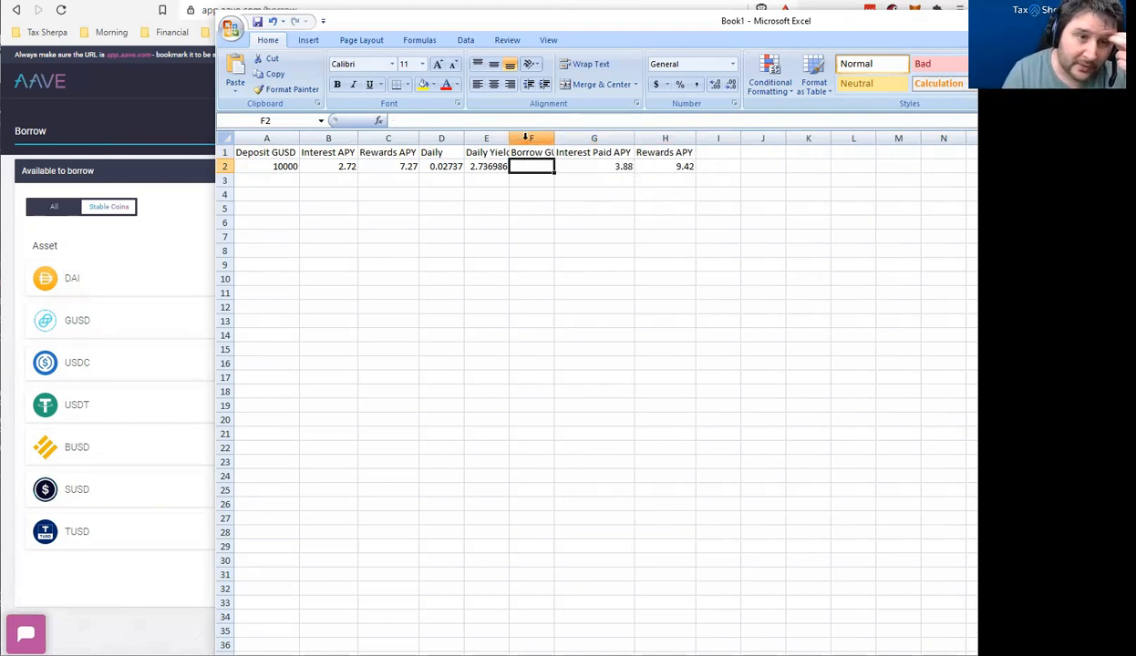
double_click(509, 134)
double_click(568, 137)
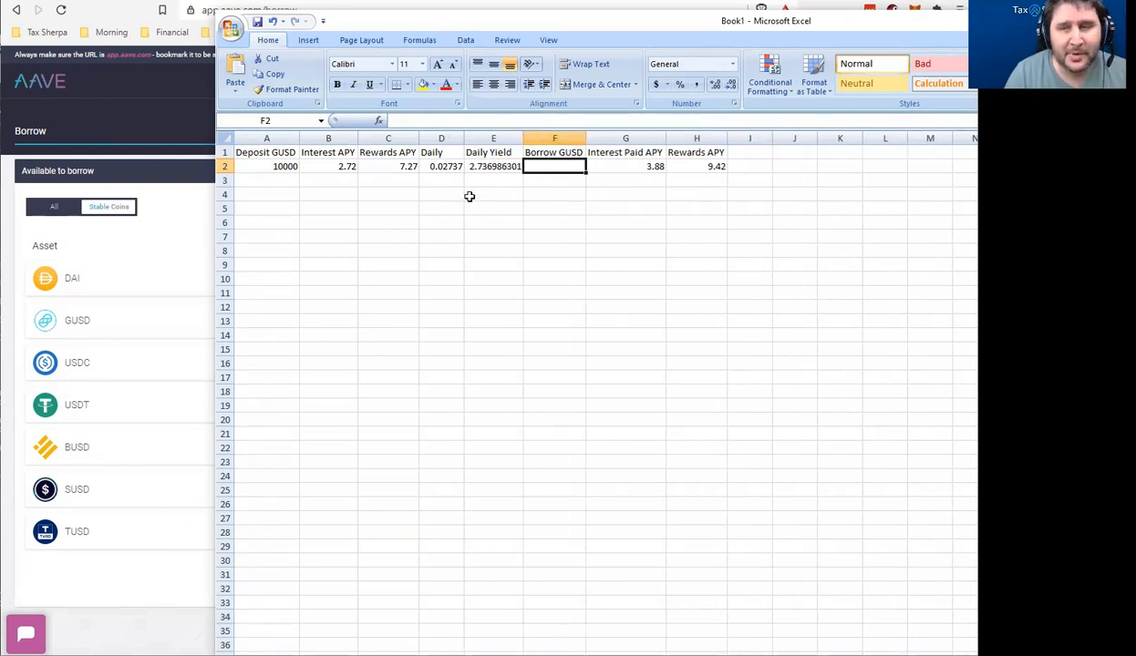
Switch to Aave's deposit market and check whether GUSD, USDT and USDC can be used as collateral
click(178, 189)
click(527, 82)
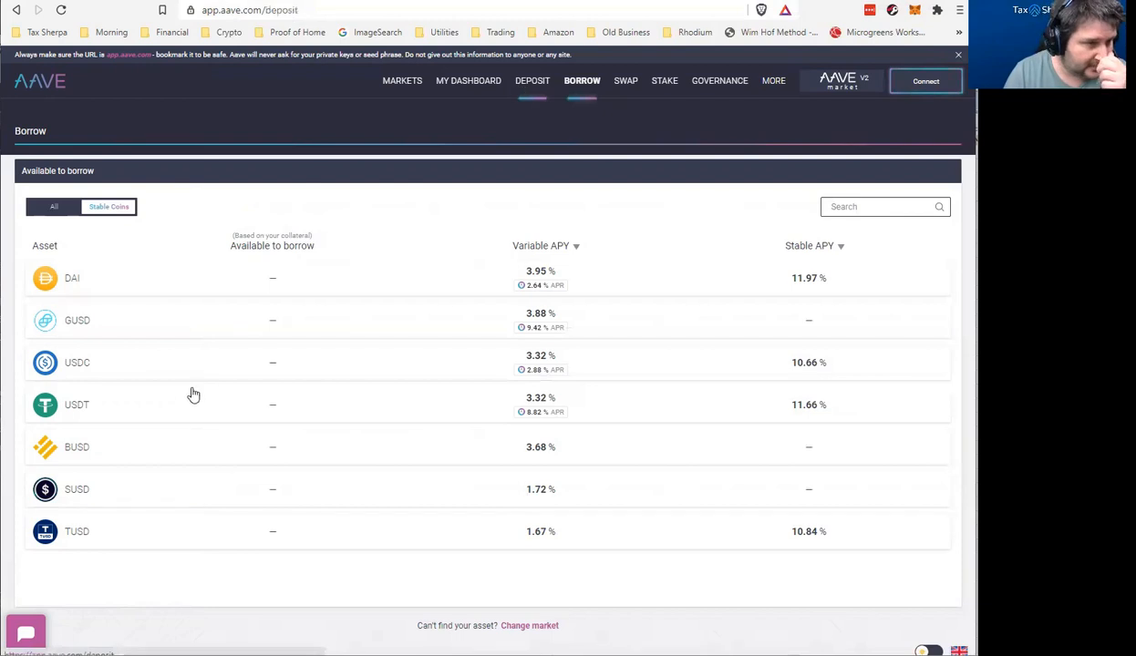
click(155, 303)
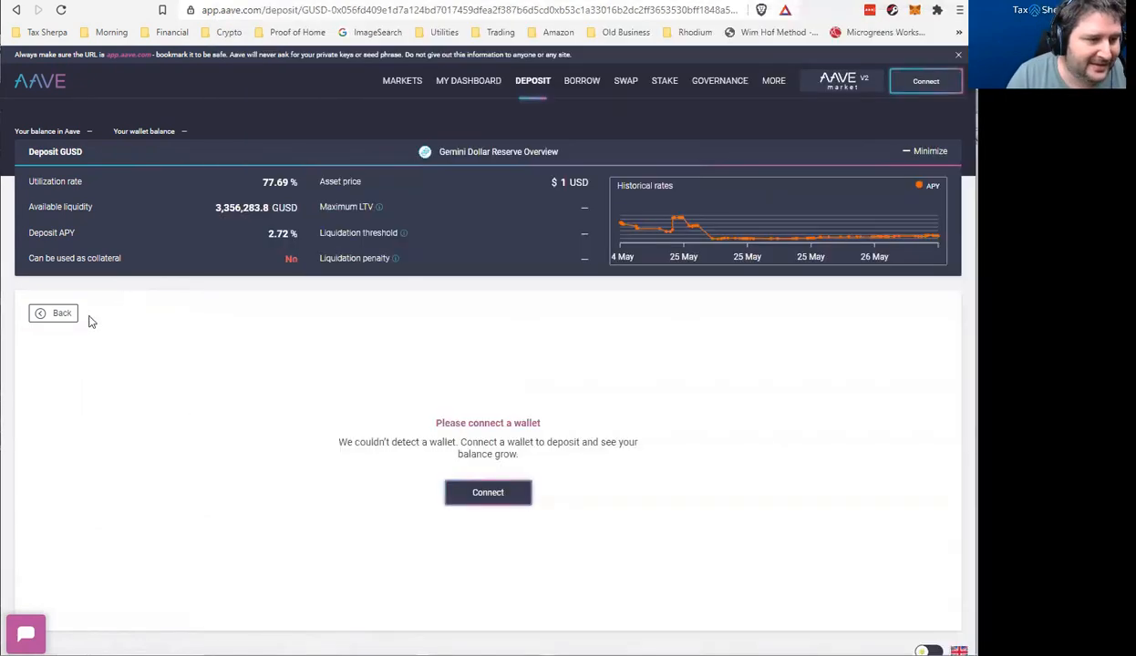
click(56, 313)
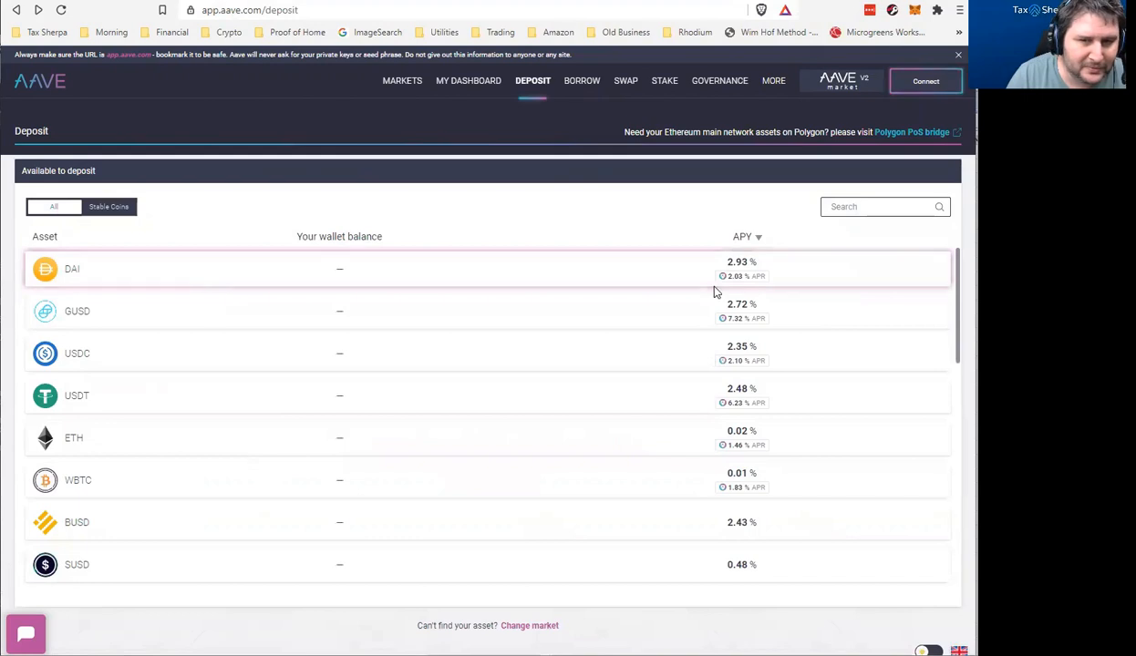
click(422, 397)
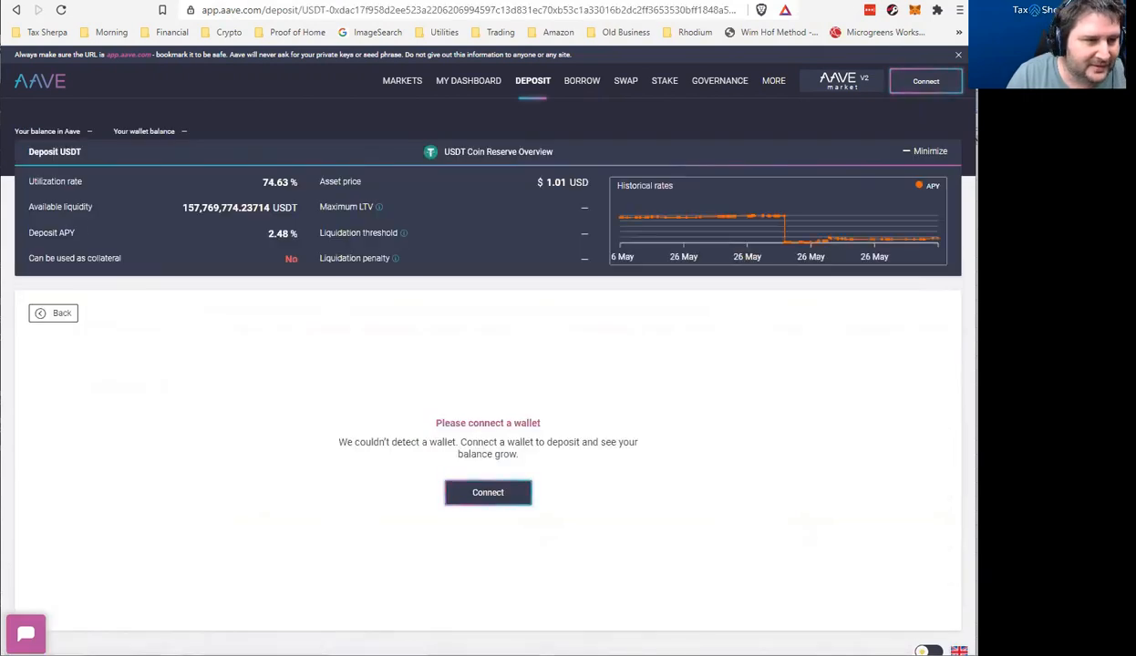
click(41, 312)
click(465, 354)
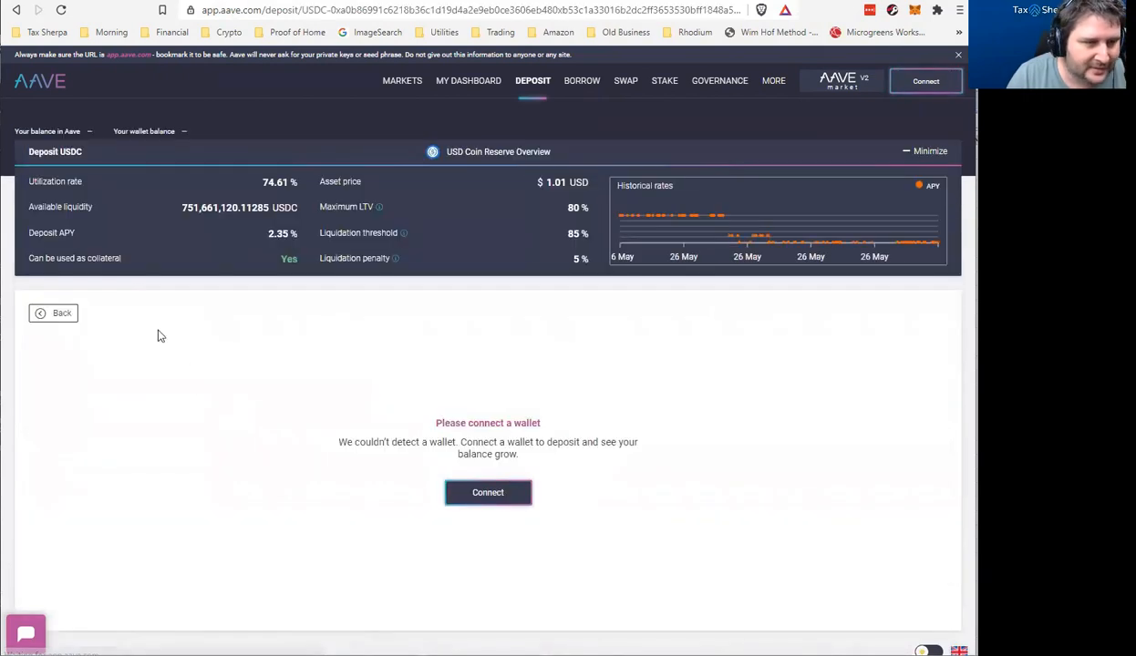
click(69, 315)
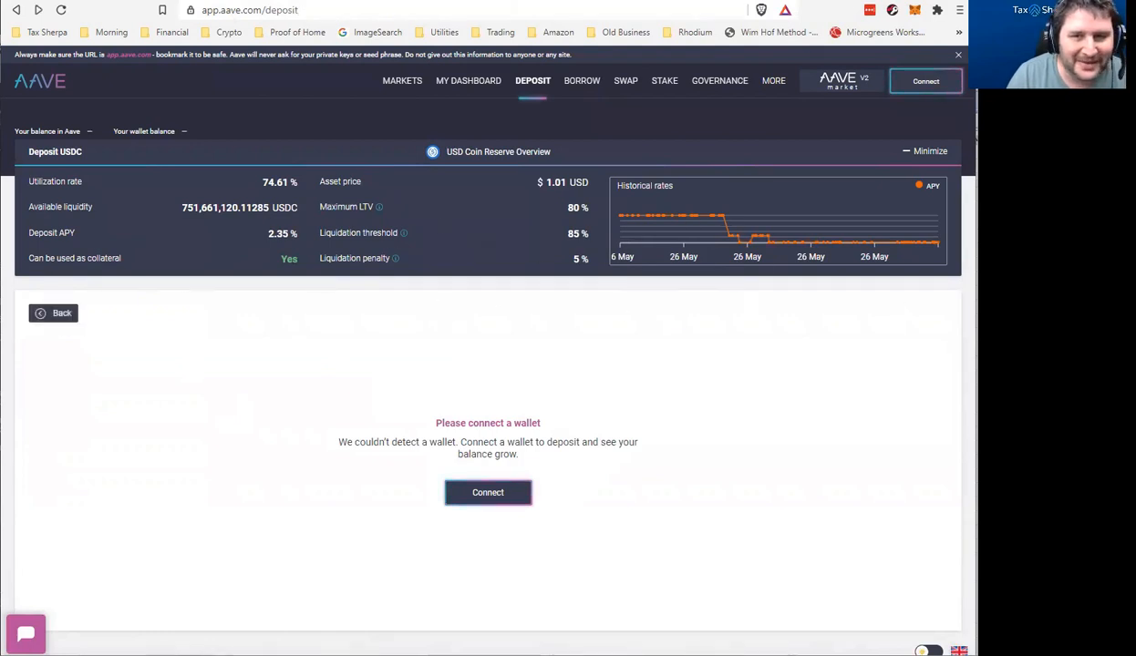
Switch back to Excel and change the header in A1 to "Deposit USDC"
key(alt+Tab)
click(288, 154)
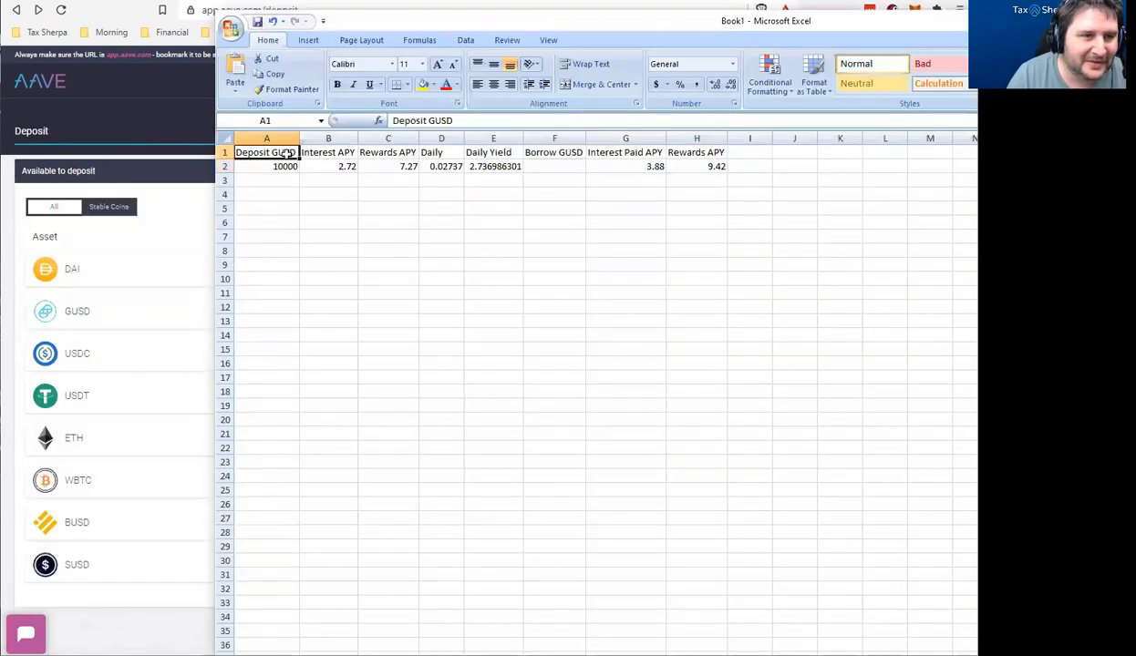
double_click(439, 121)
text(USDC)
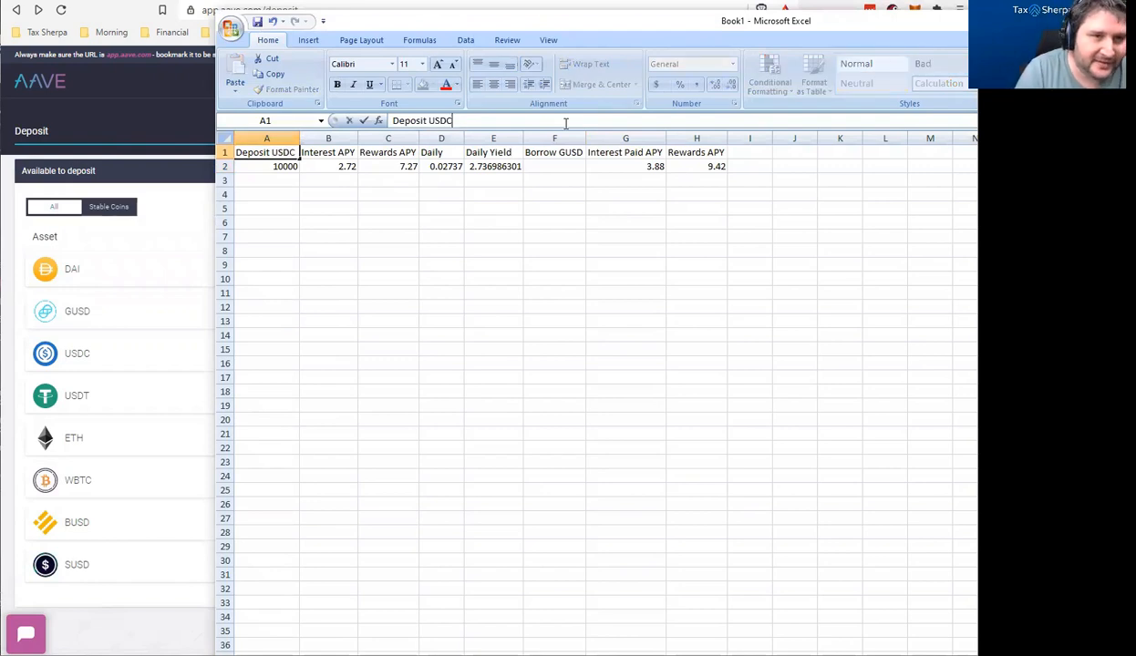
key(Return)
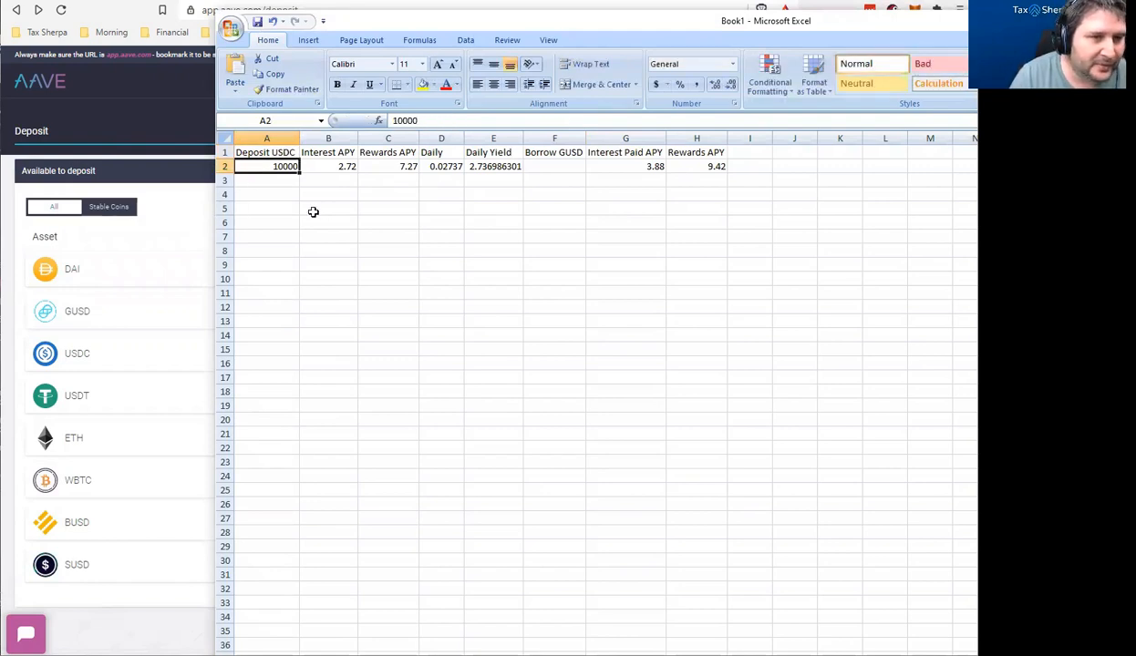
Look up the USDC deposit rates in Aave and enter 2.35 in B2 and 2.1 in C2 of the Excel sheet
click(172, 238)
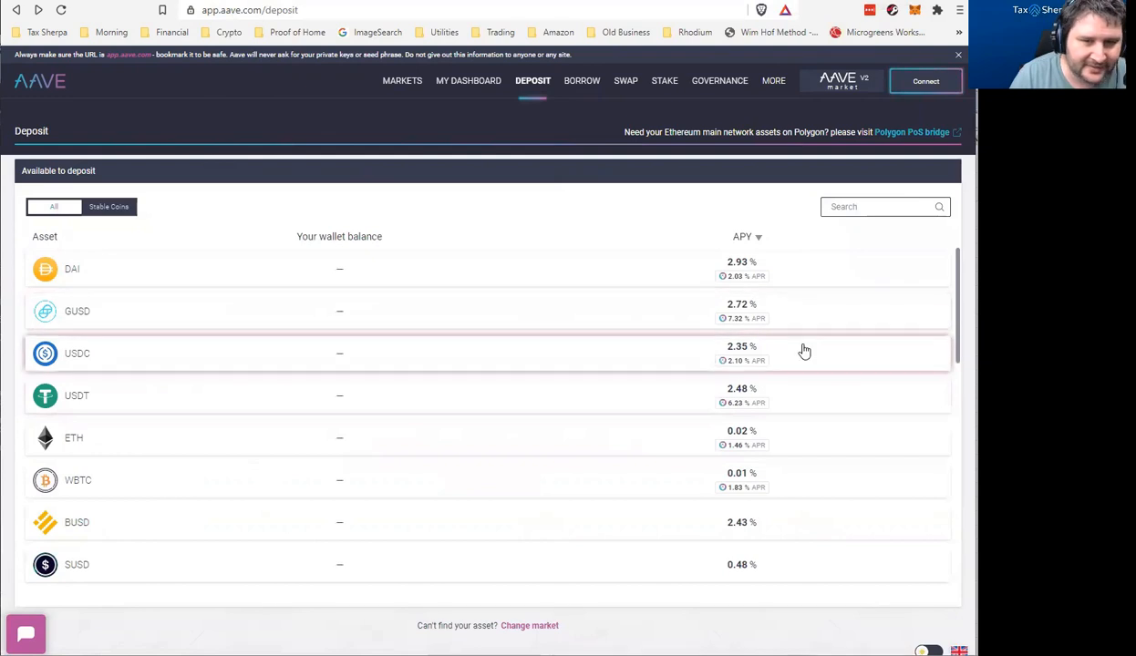
click(981, 310)
click(340, 166)
text(2.85)
key(Tab)
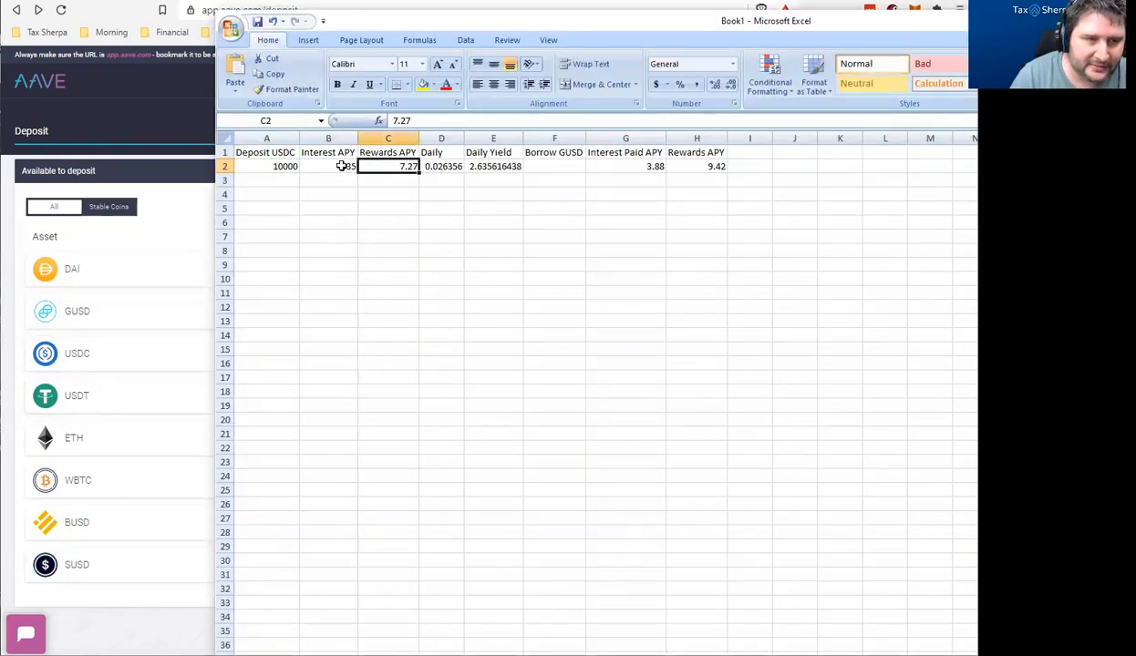
text(2.1)
key(Tab)
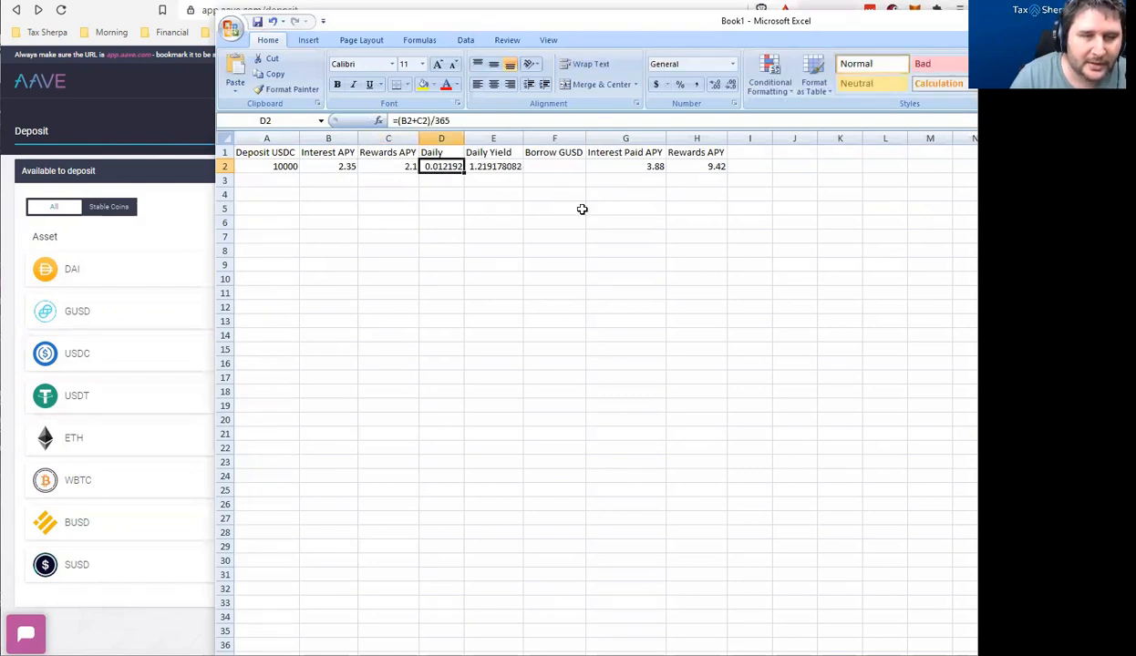
Review the daily yield in E2, check the rates in Aave's borrow market, and return to Excel
click(481, 164)
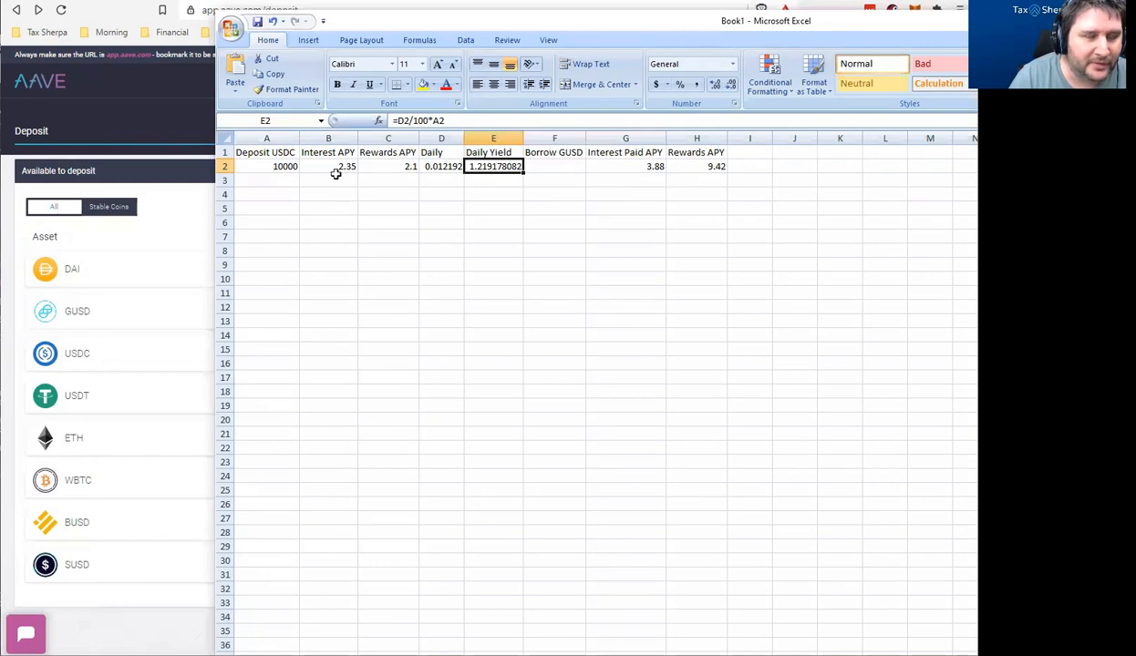
click(562, 161)
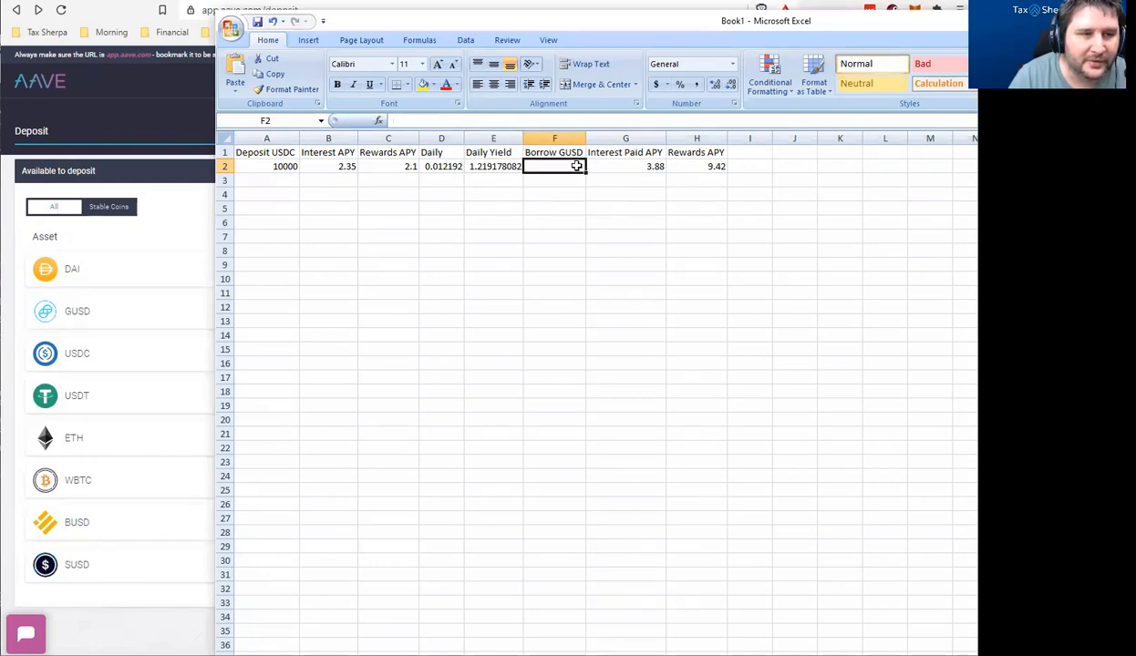
click(209, 201)
click(584, 81)
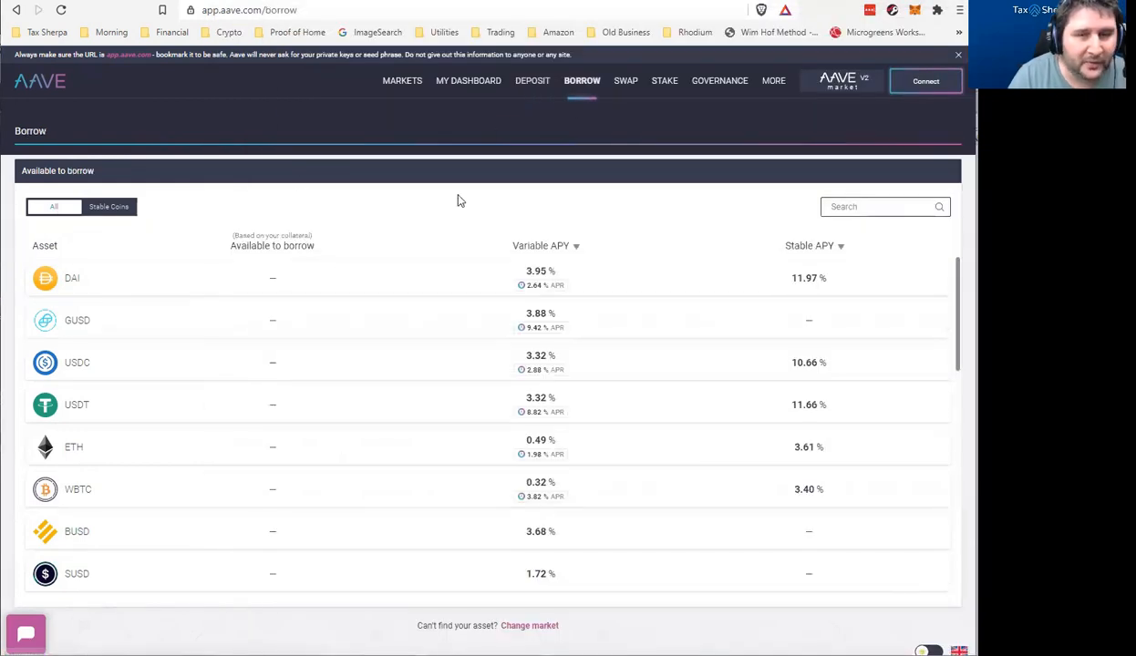
key(alt+Tab)
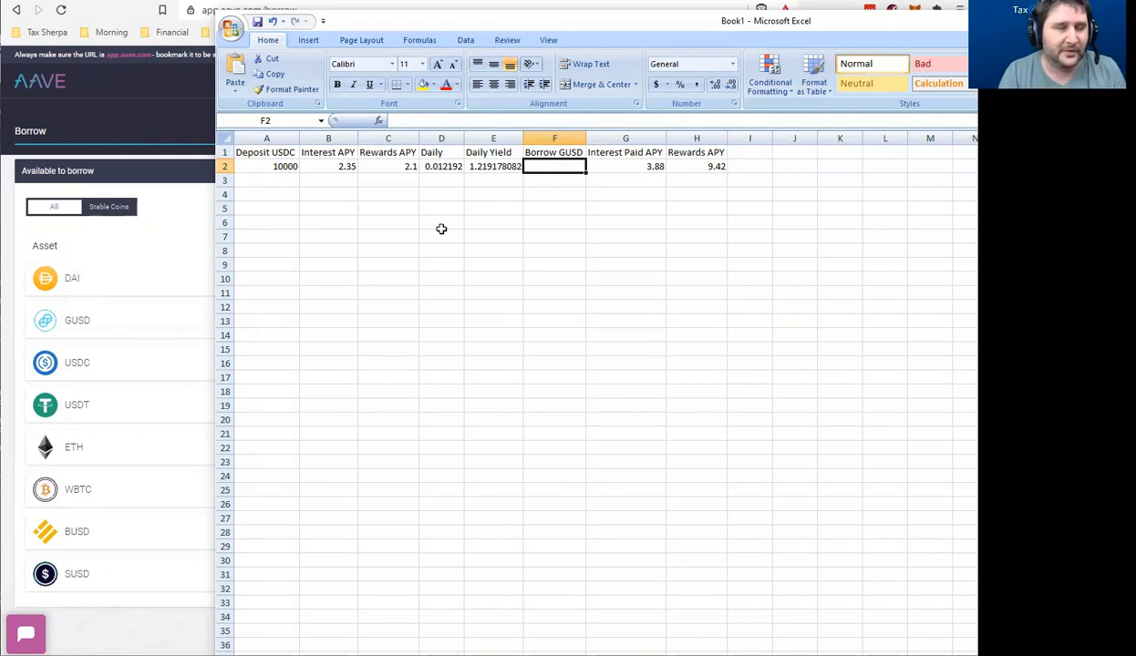
Switch to Aave and open the USDC deposit details to check its maximum LTV
click(162, 256)
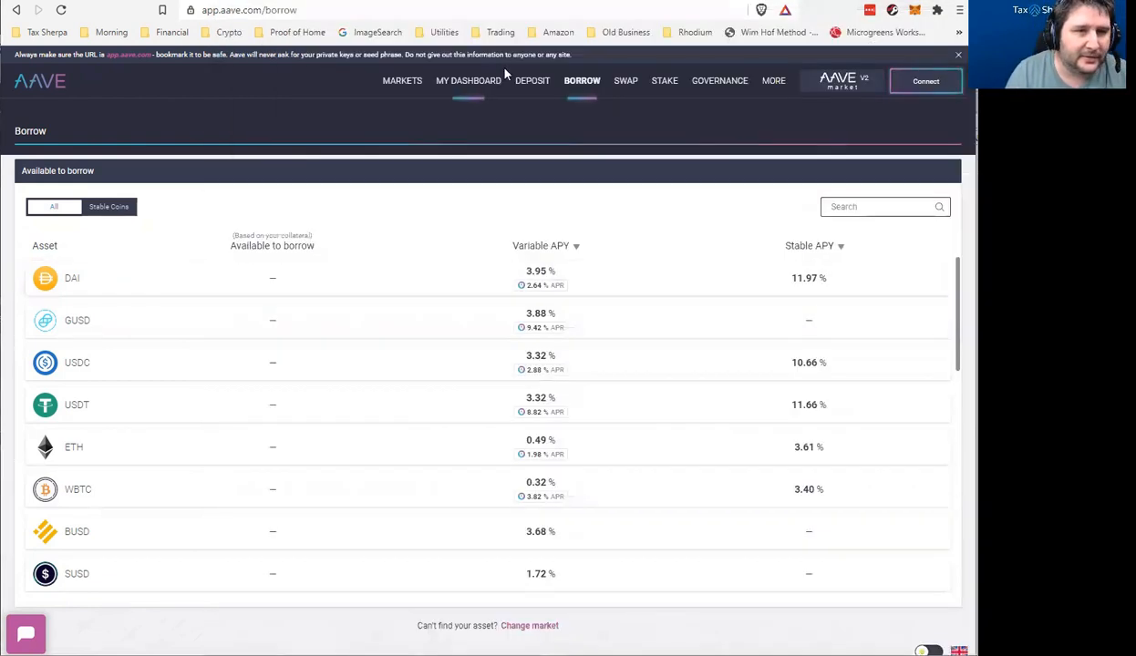
click(527, 80)
click(94, 368)
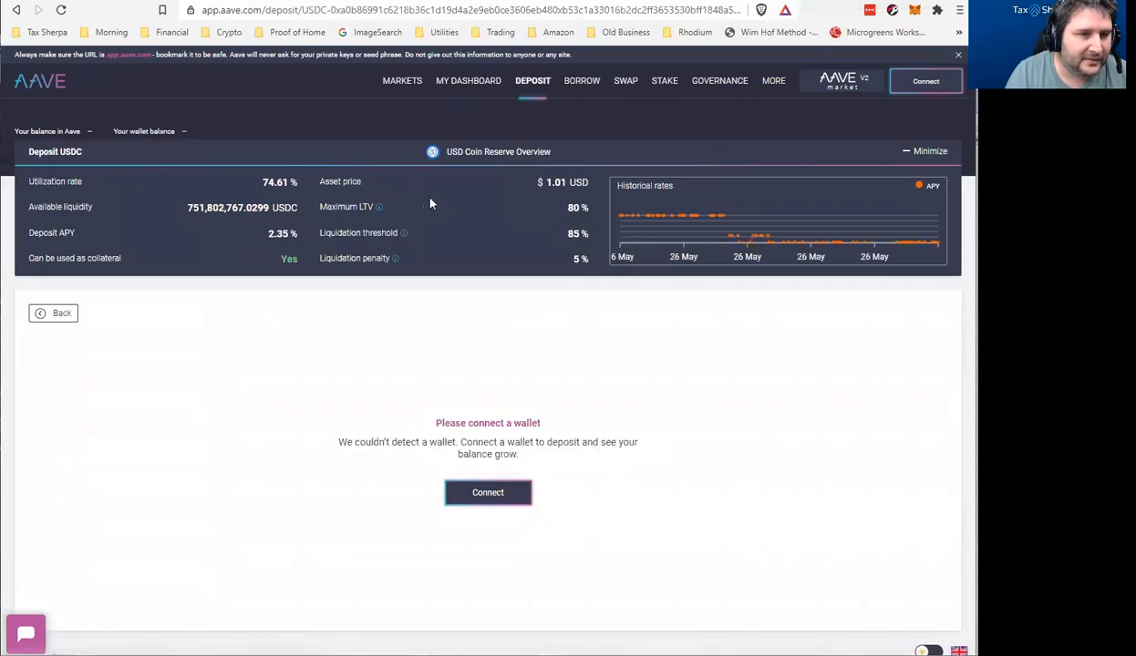
Check USDC's maximum LTV and liquidation threshold in the Aave reserve overview, and switch back to Excel
drag(339, 207, 594, 209)
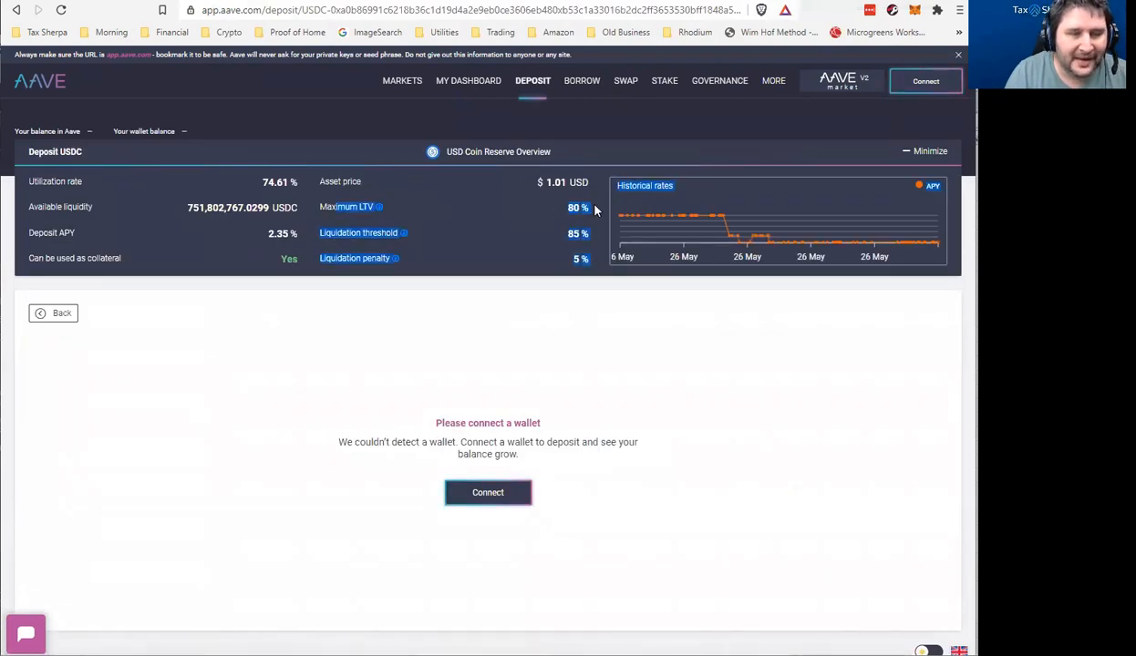
drag(308, 233, 592, 237)
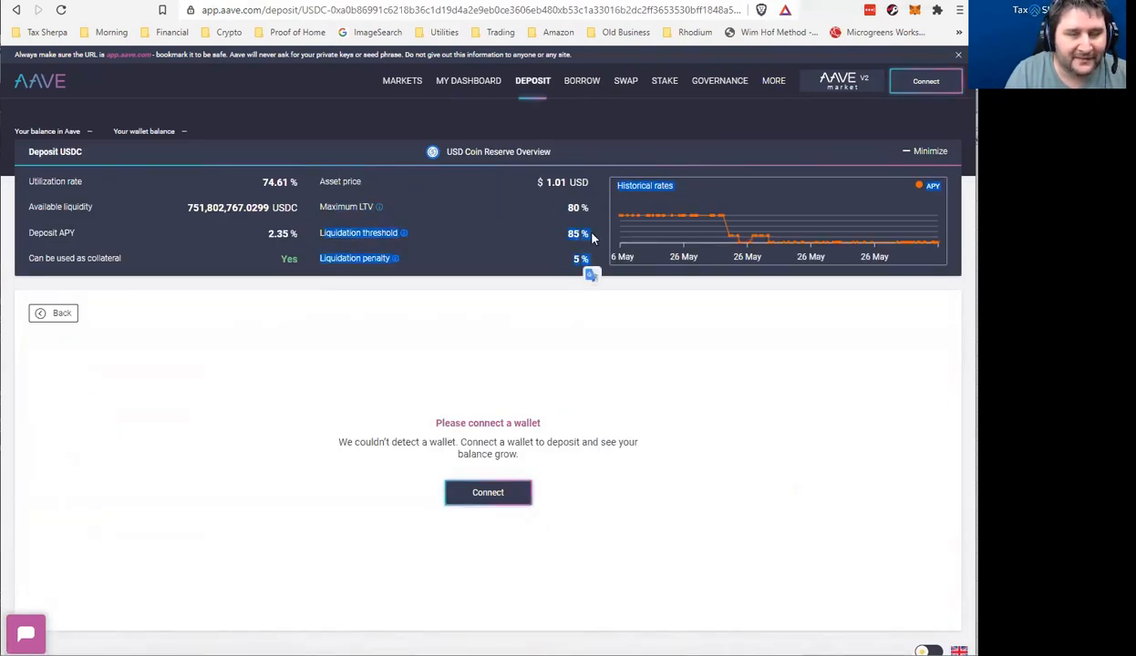
key(alt+Tab)
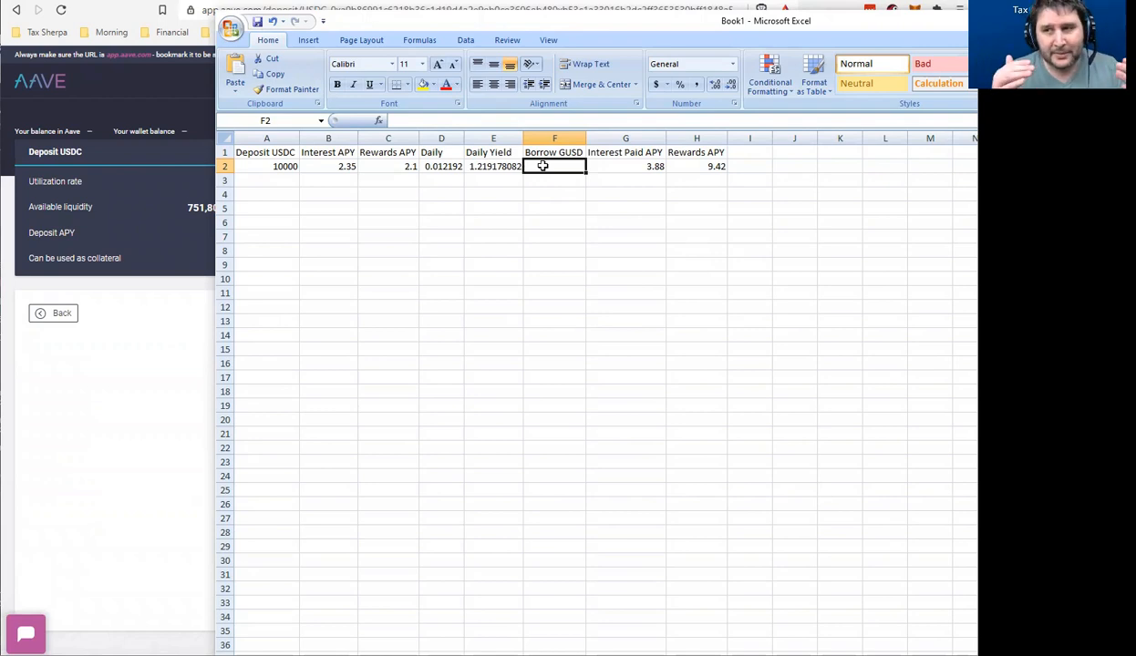
key(alt+Tab)
key(alt+Tab)
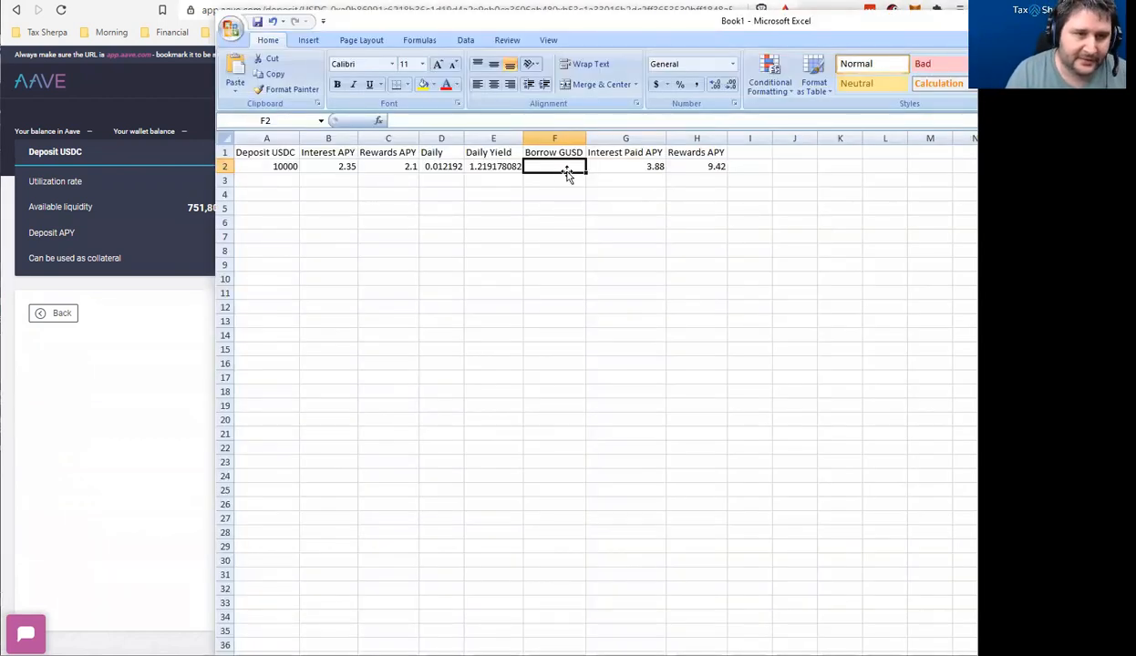
Calculate the borrowed GUSD in F2 as 75% of the deposit with the formula =0.75*A2
text(=0.75)
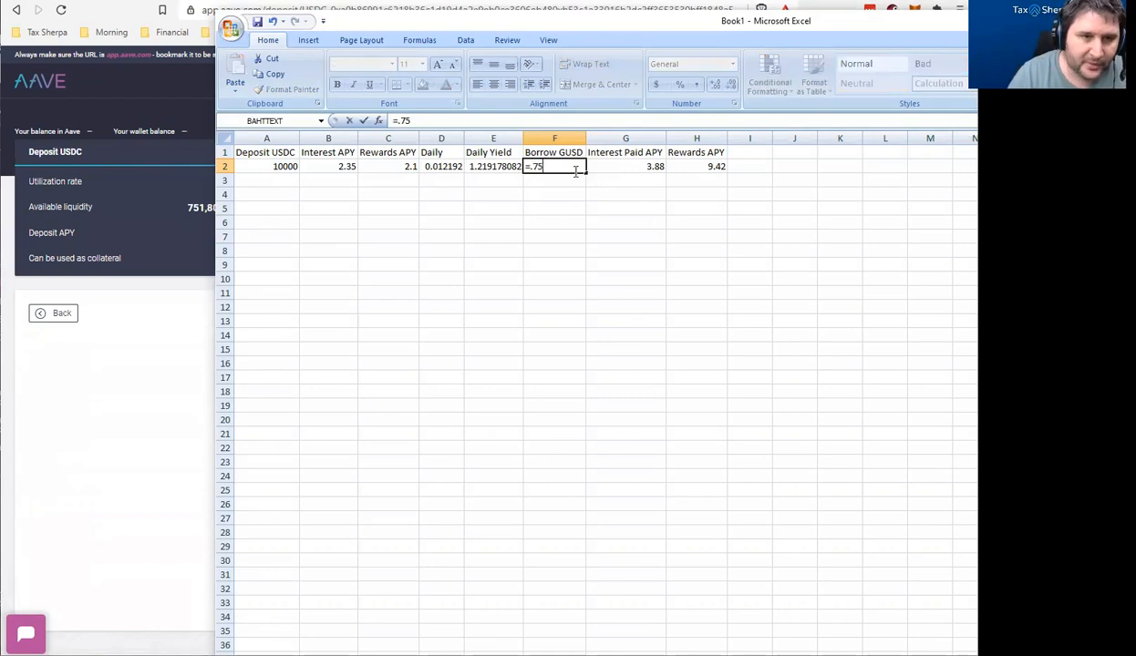
text(*A2)
key(Return)
click(576, 170)
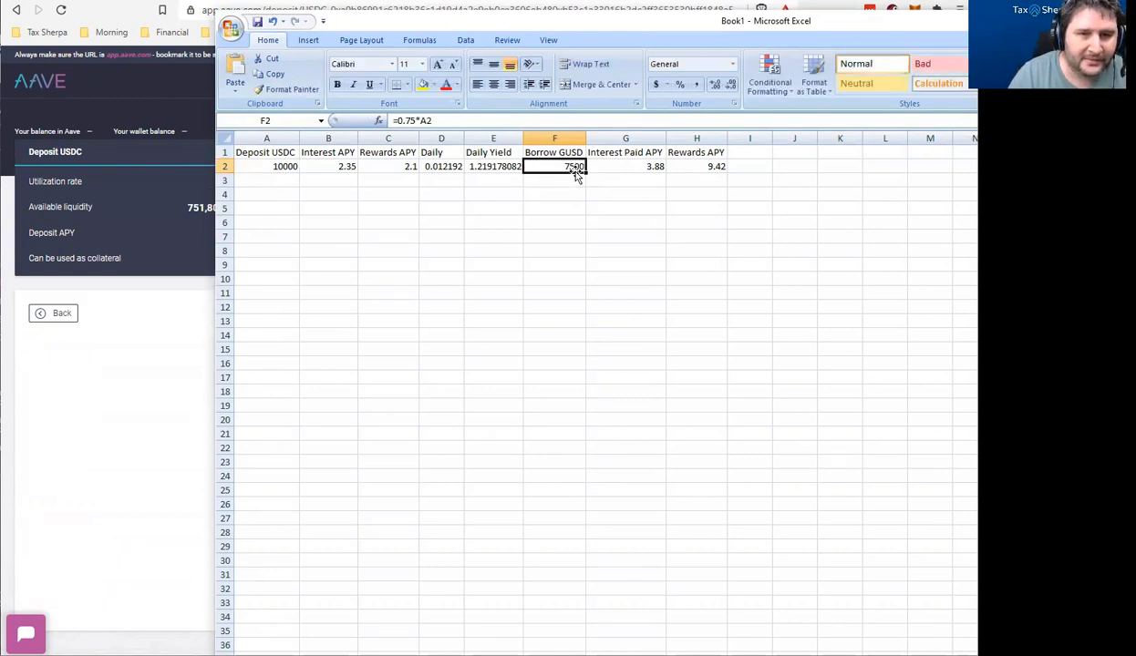
Review the GUSD borrow amount, interest paid APY and rewards APY in F2:H2
key(Right)
key(Right)
key(Right)
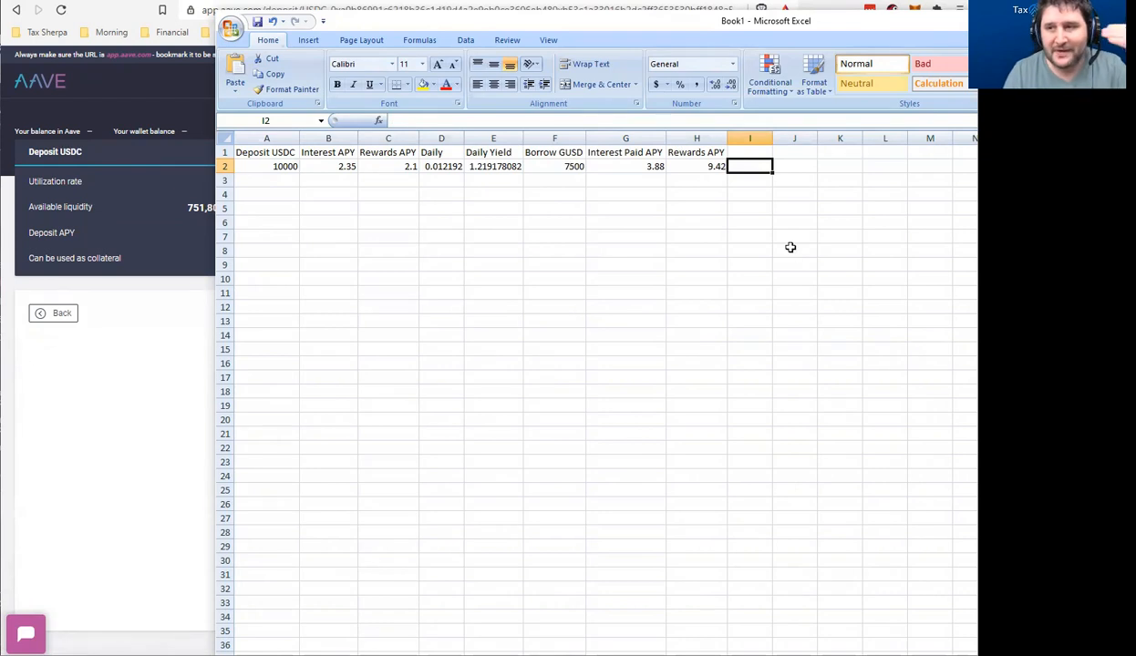
click(653, 153)
click(618, 177)
click(608, 165)
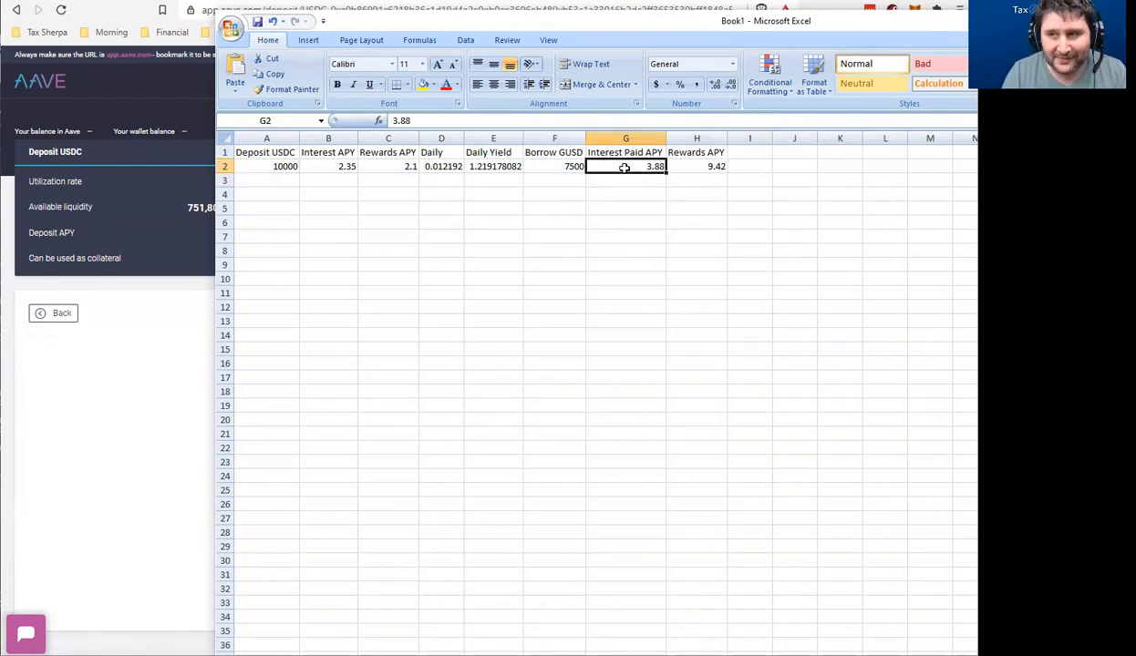
click(709, 165)
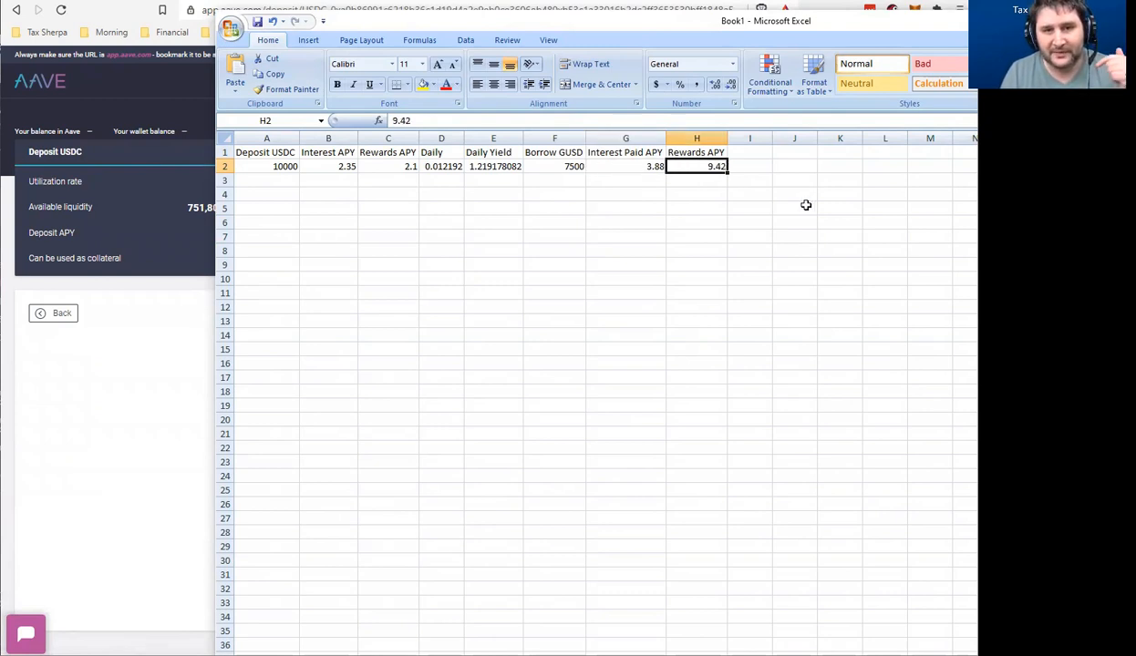
click(565, 164)
Add the header "Daily" in I1, beside the borrowing Rewards APY column
click(773, 147)
key(Left)
text(Daily)
key(Return)
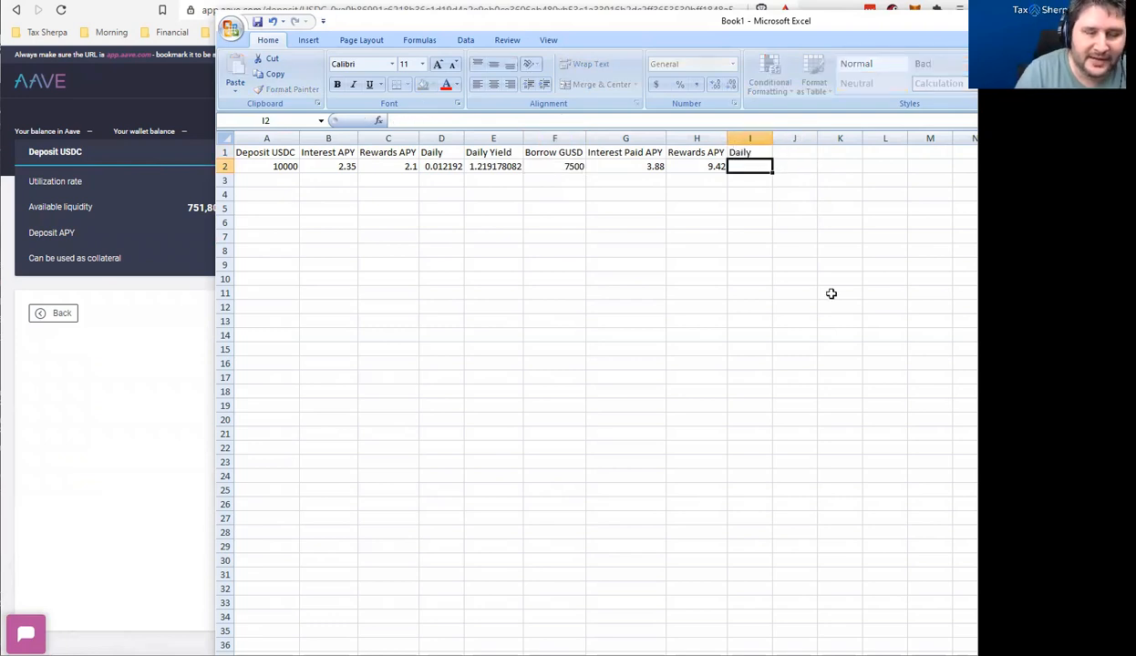
Enter =(-G2+H2)/365 in I2 for the net daily borrowing rate and compare it with the deposit formula in D2
text(=)
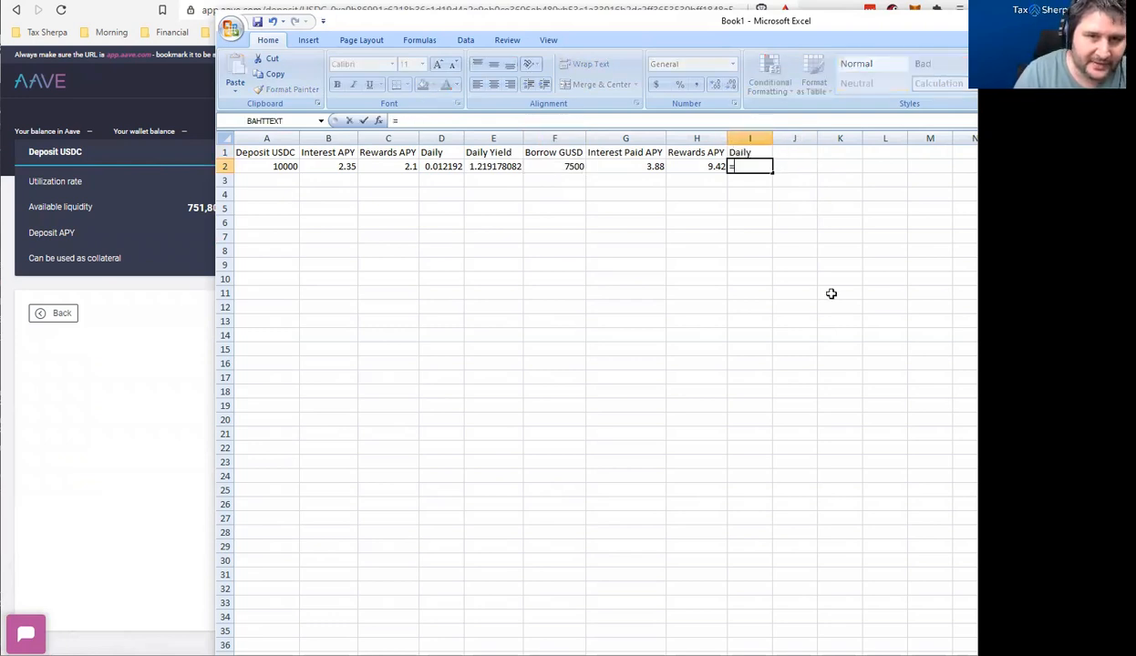
text((-)
text(*)
key(BackSpace)
text(-*)
key(Left)
key(Left)
text(+)
key(Left)
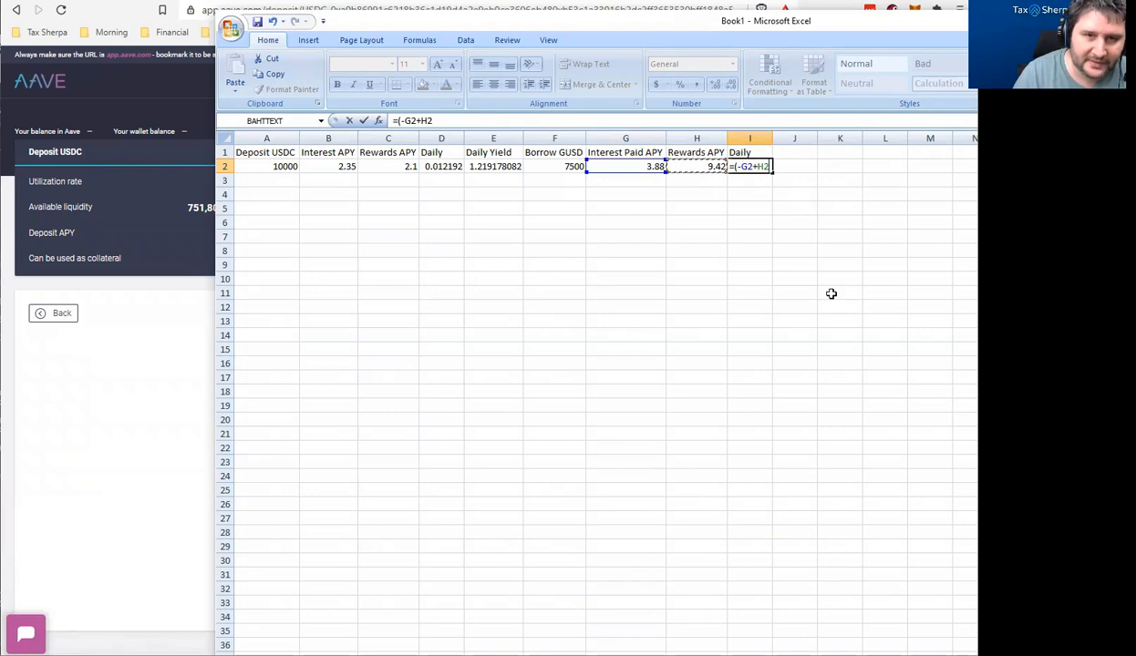
text()/365)
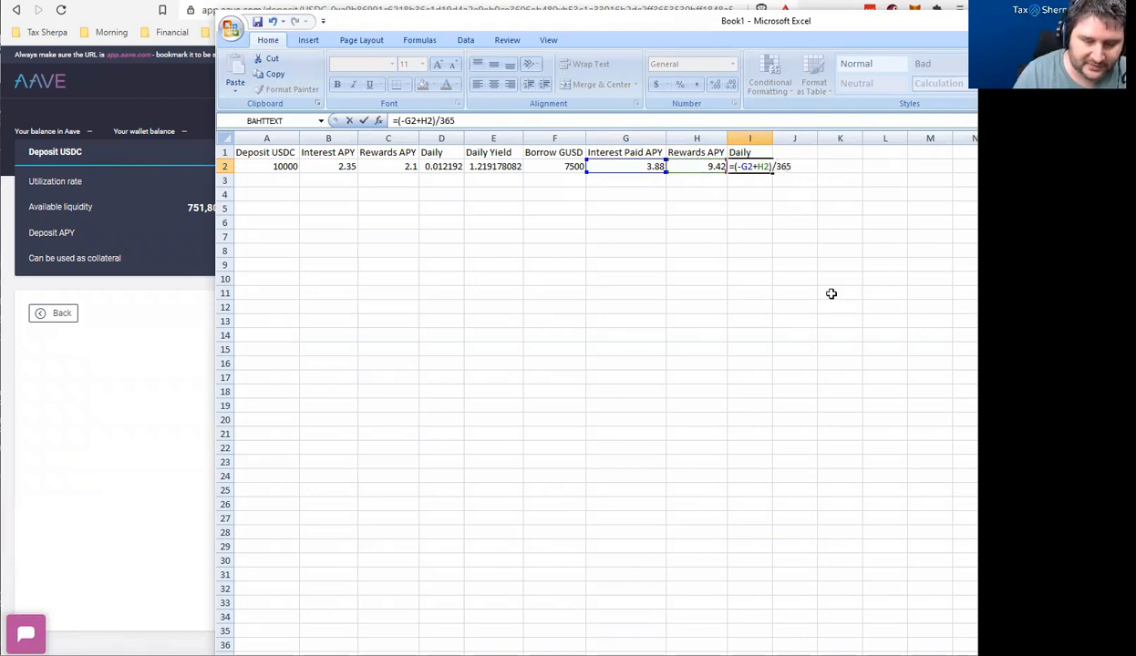
key(ctrl+Return)
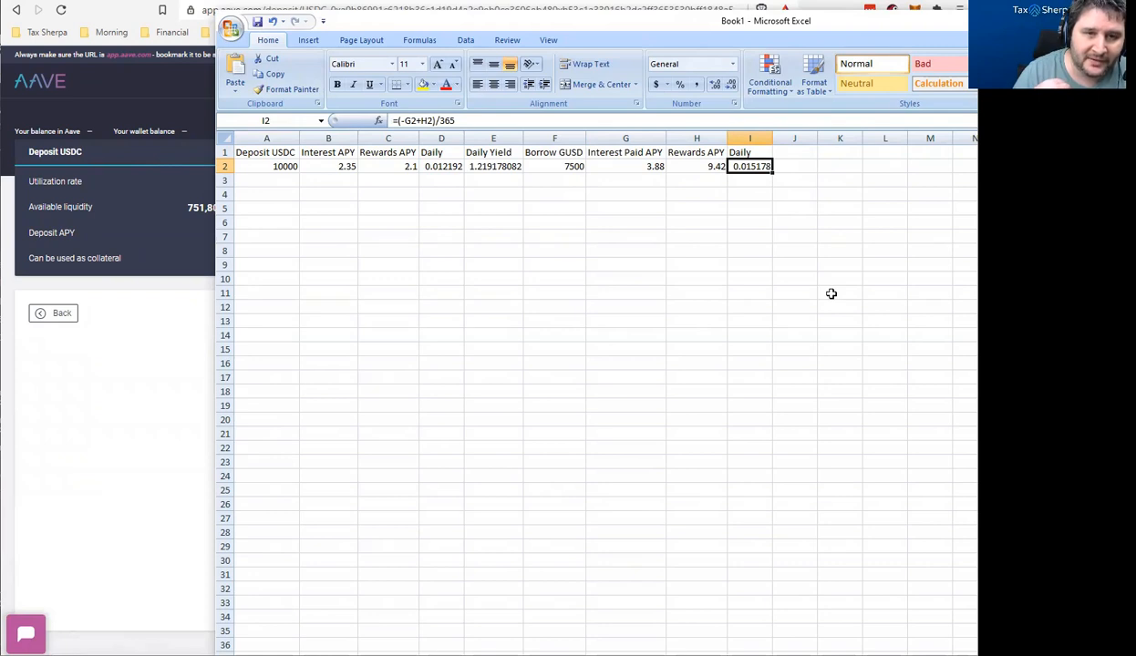
click(436, 150)
click(426, 173)
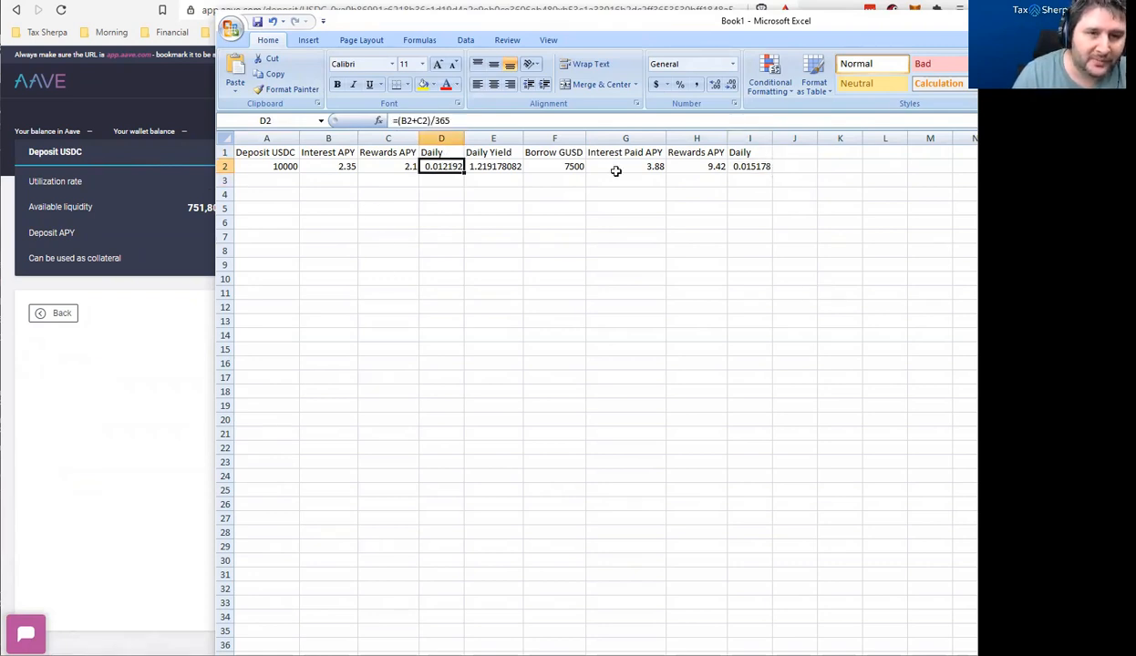
click(774, 167)
click(749, 166)
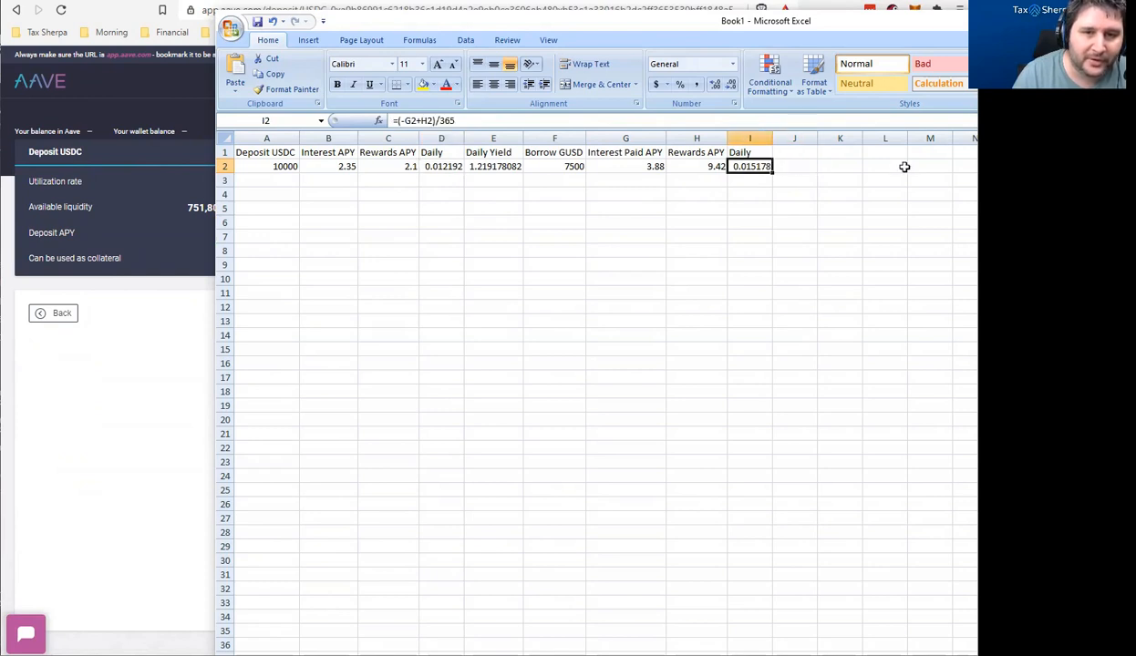
Add the header "Daily Yield" in J1 and calculate the borrowing yield in J2 with =I2*F2/100
click(780, 152)
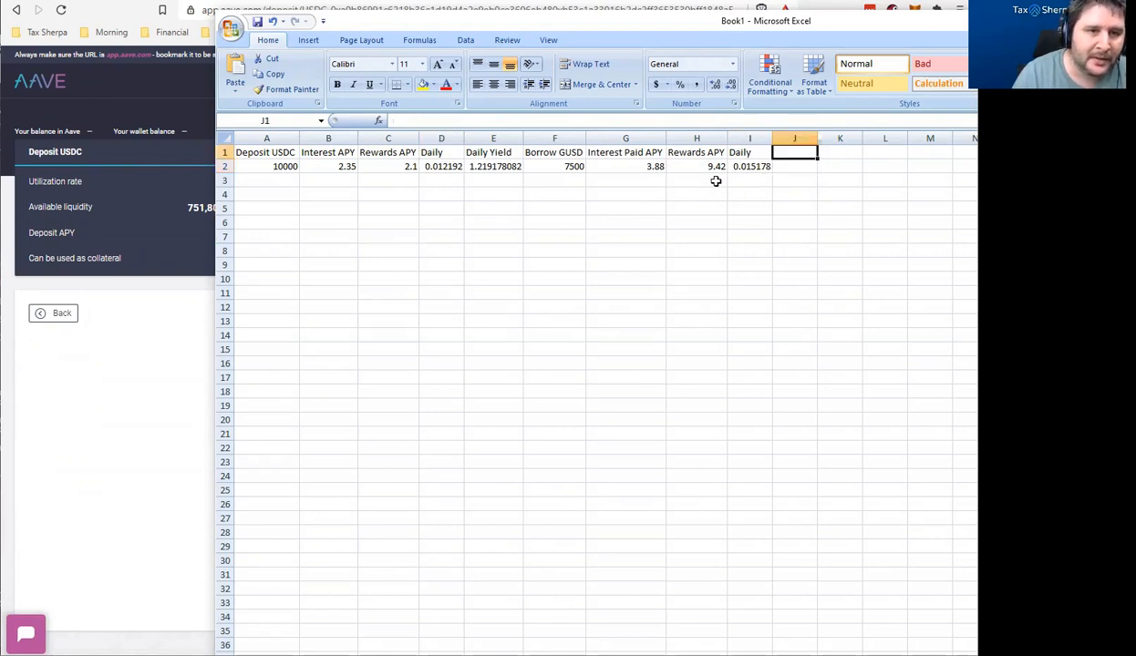
text(Daily Yield)
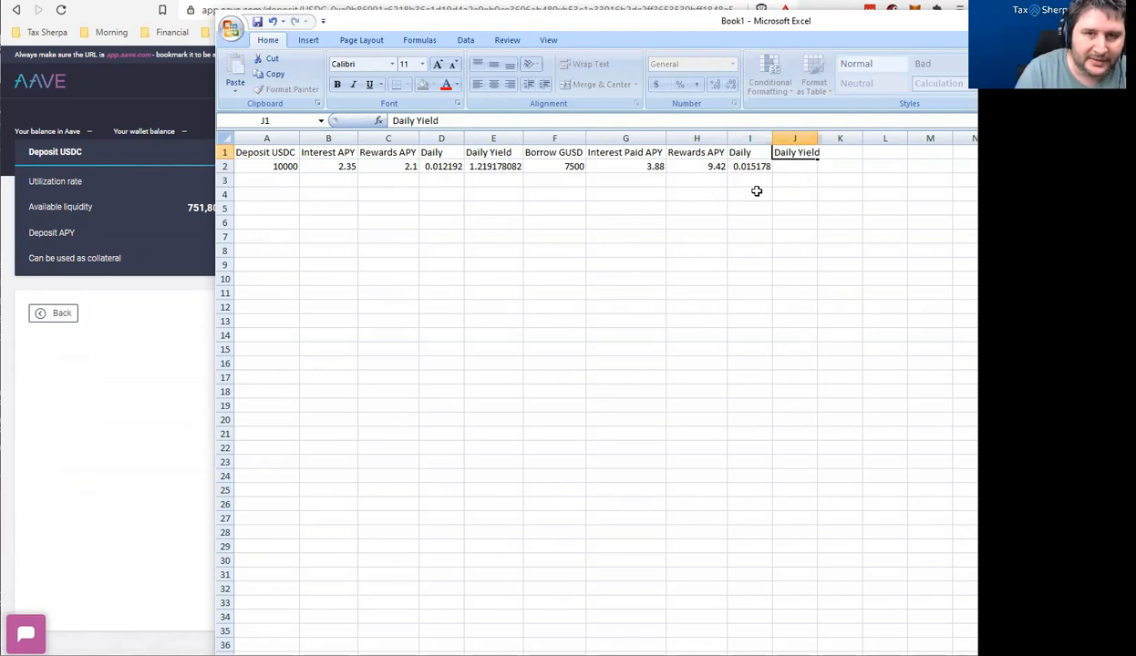
key(Return)
text(=I2*I2)
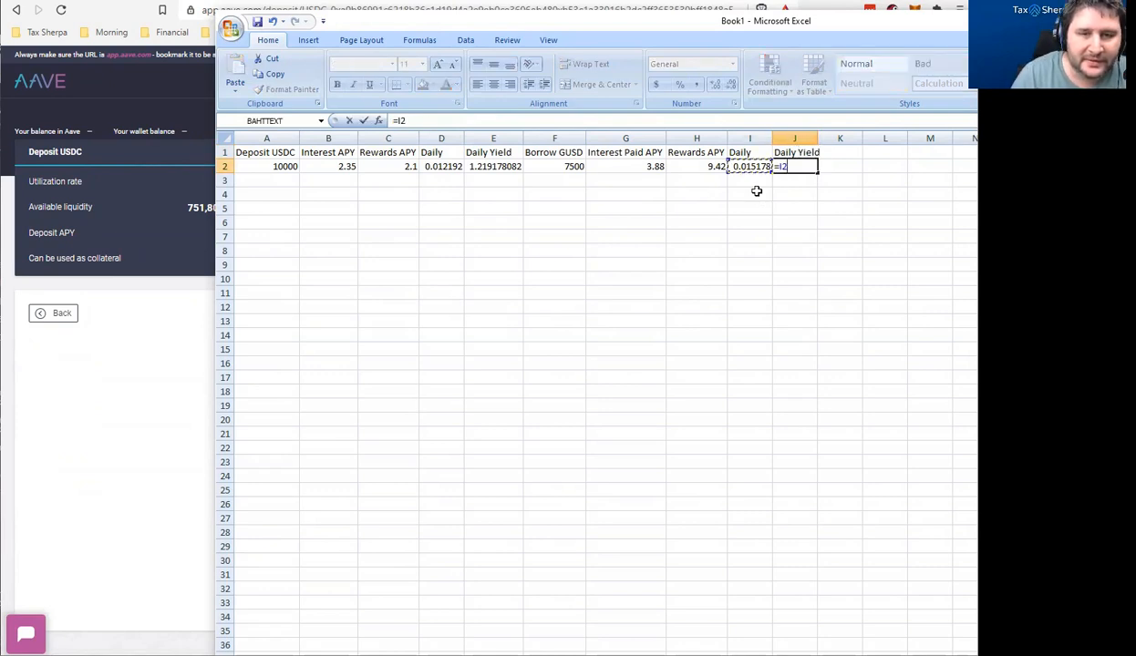
key(Left)
key(Left)
key(Left)
text(/100)
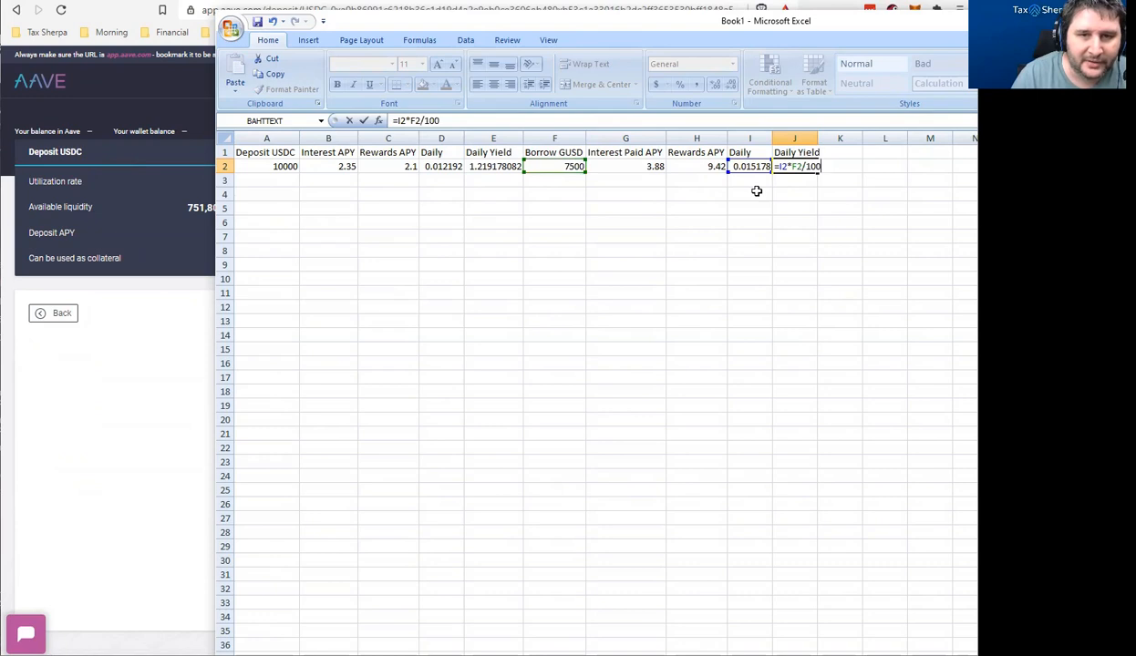
key(ctrl+Return)
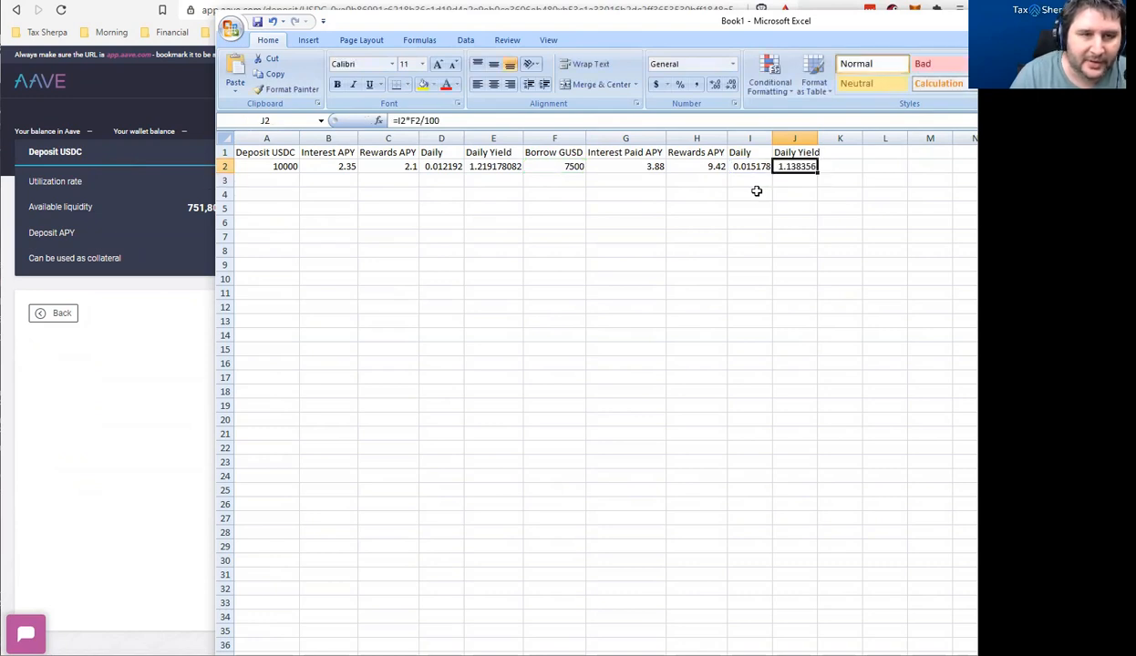
Review the deposit and borrowing figures cell by cell across row 2, from A2 to the Daily Yield in J2
key(Right)
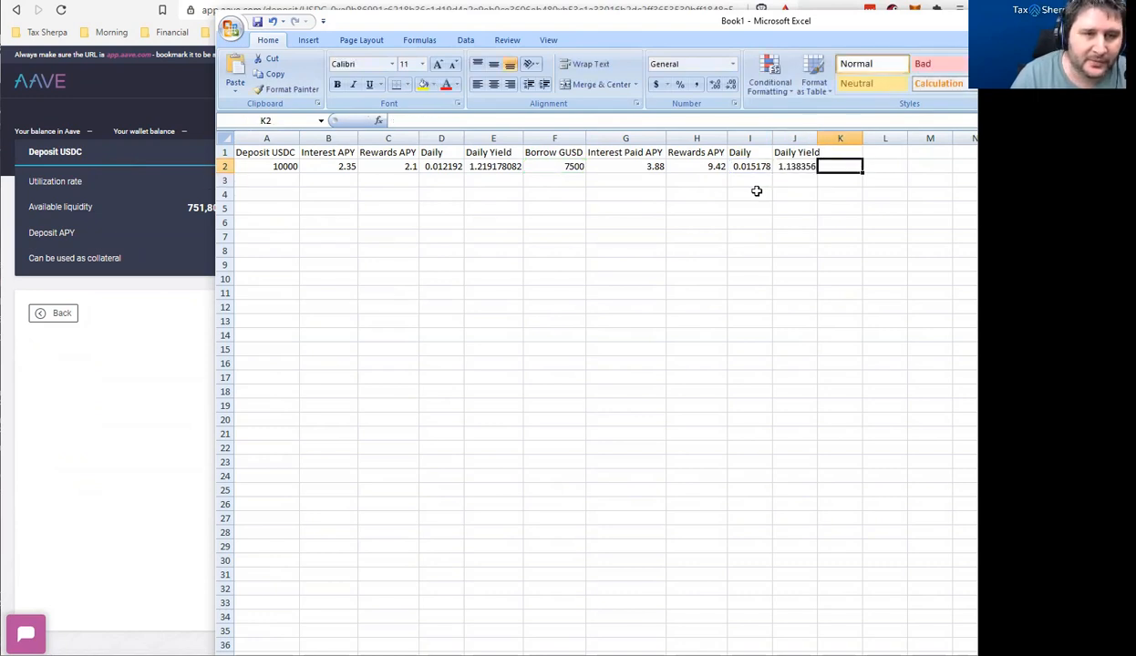
key(Up)
key(Left)
key(Home)
key(Down)
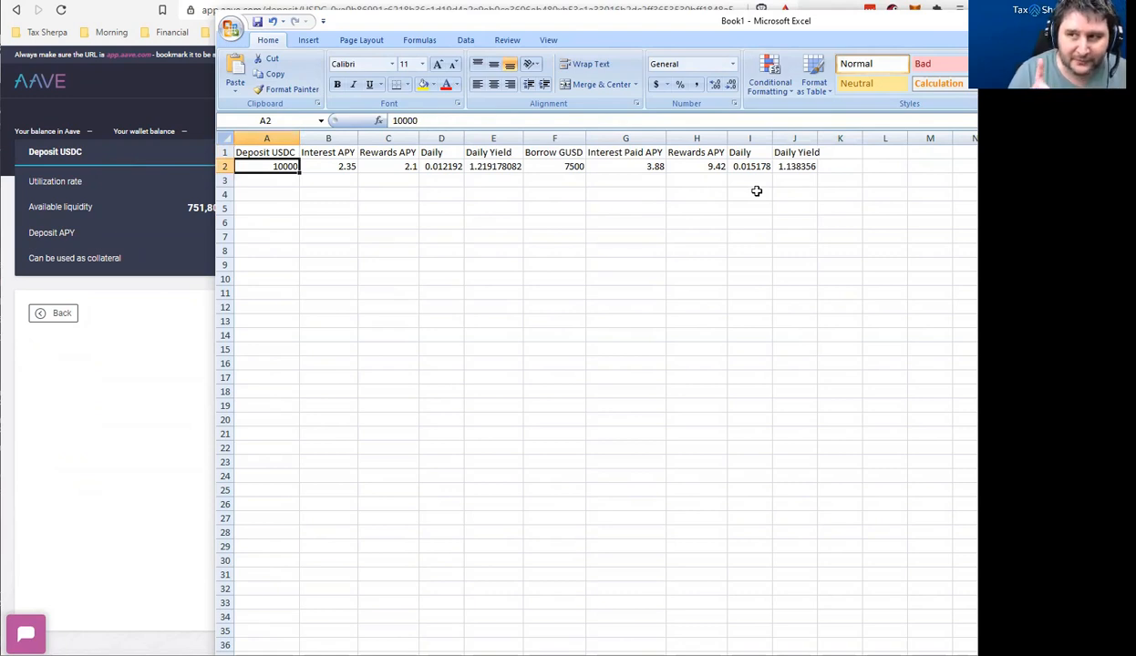
key(Right)
key(Right)
key(Right)
key(Right)
key(Right)
key(Right)
key(Right)
key(Right)
key(Right)
key(Right)
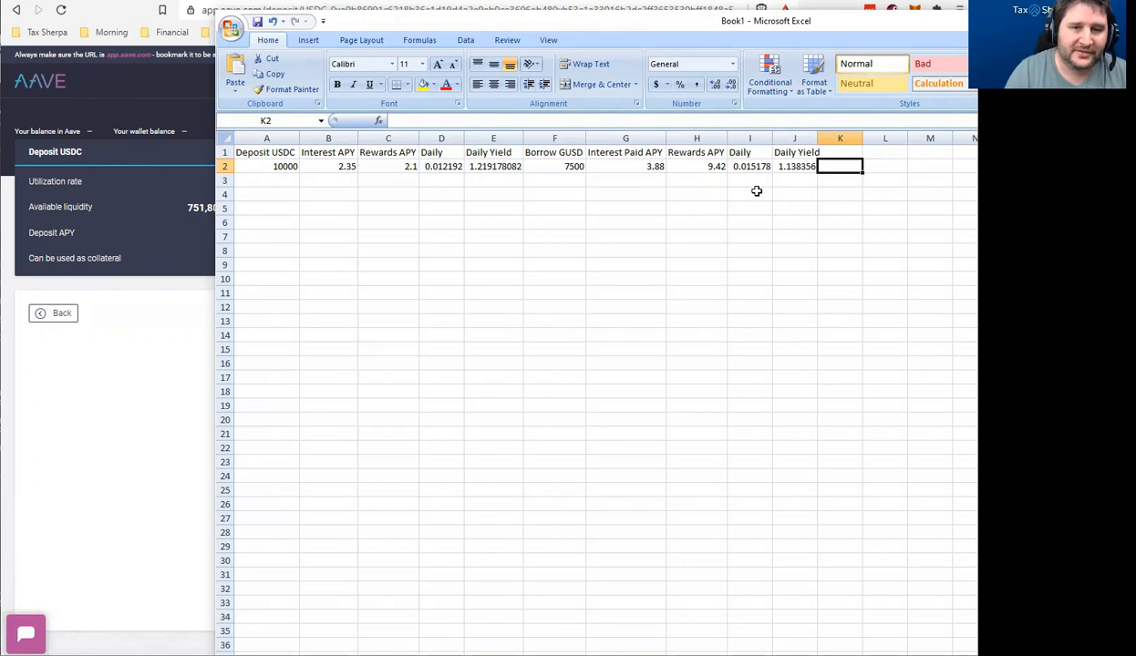
key(Return)
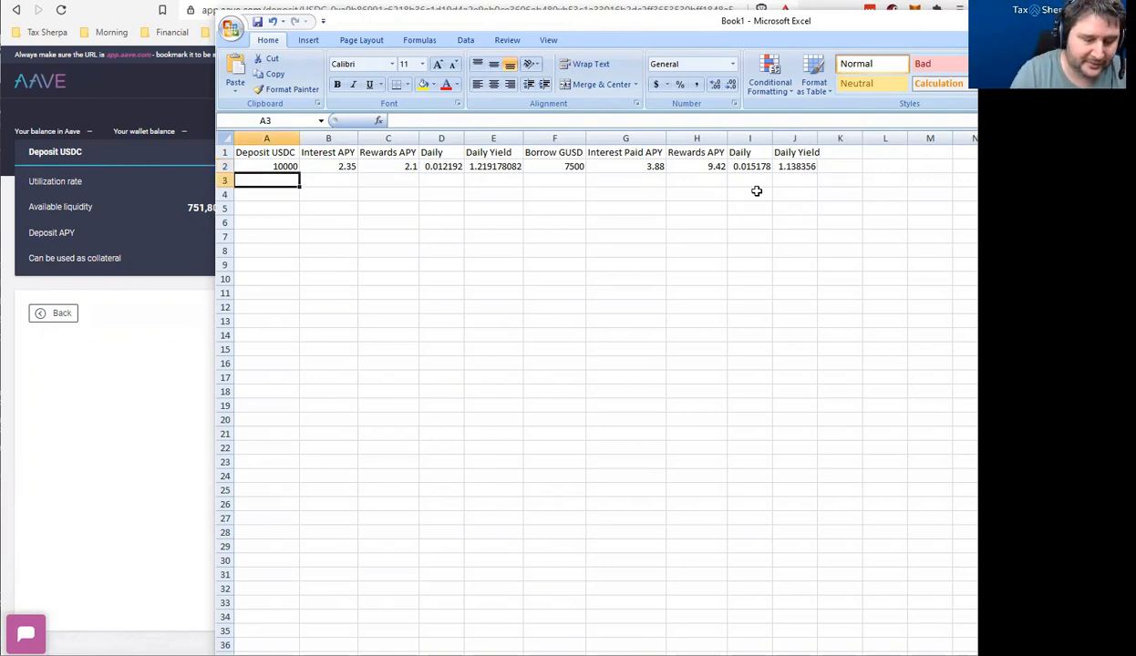
key(Up)
Add the header "New Borrowings" in K1 and link K2 to the borrowed GUSD with =F2
click(843, 155)
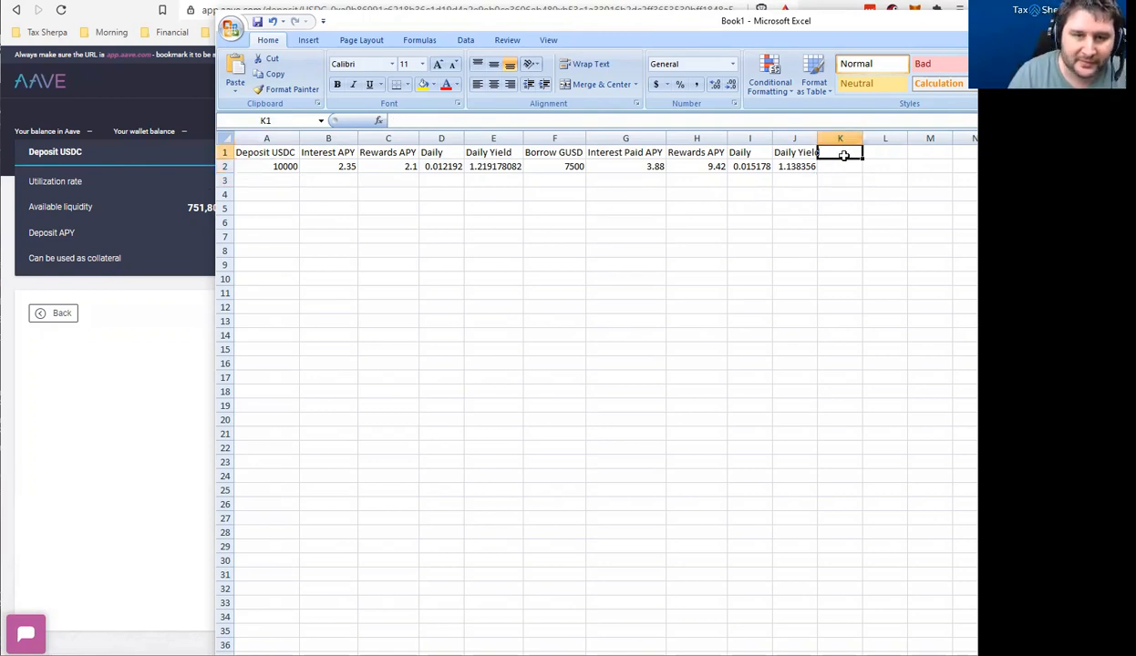
text(New Borrowings)
key(Return)
text(=)
key(Left)
key(Left)
key(Left)
key(Left)
key(Left)
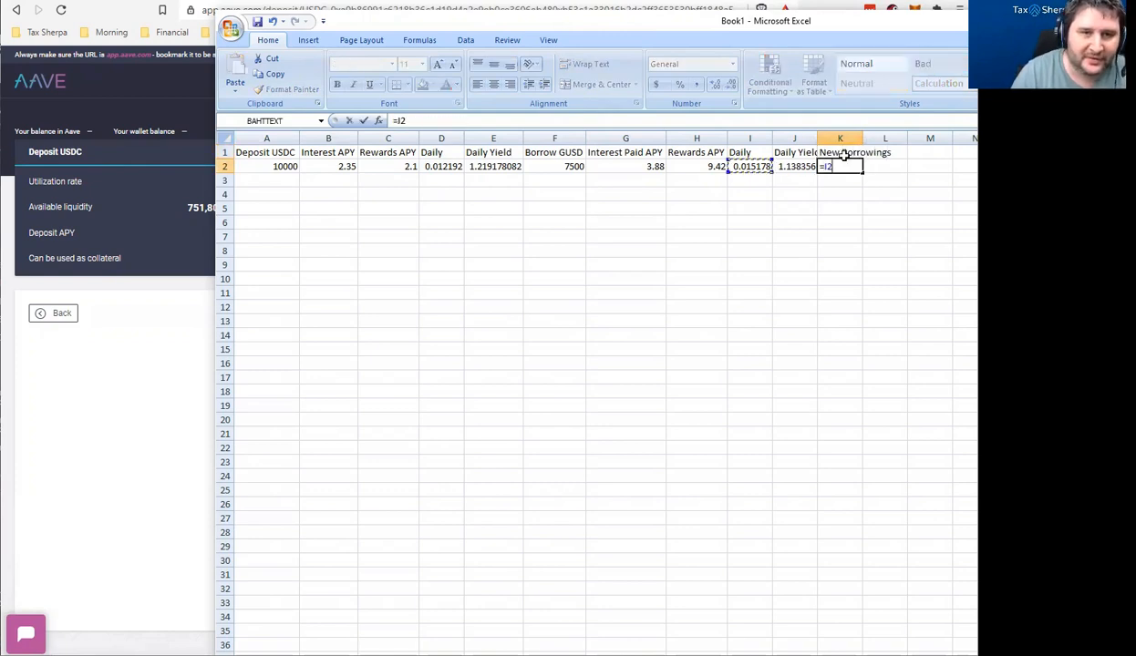
key(Return)
Calculate the second-round USDC deposit in A3 by adding the new borrowings in K2 to A2
key(Home)
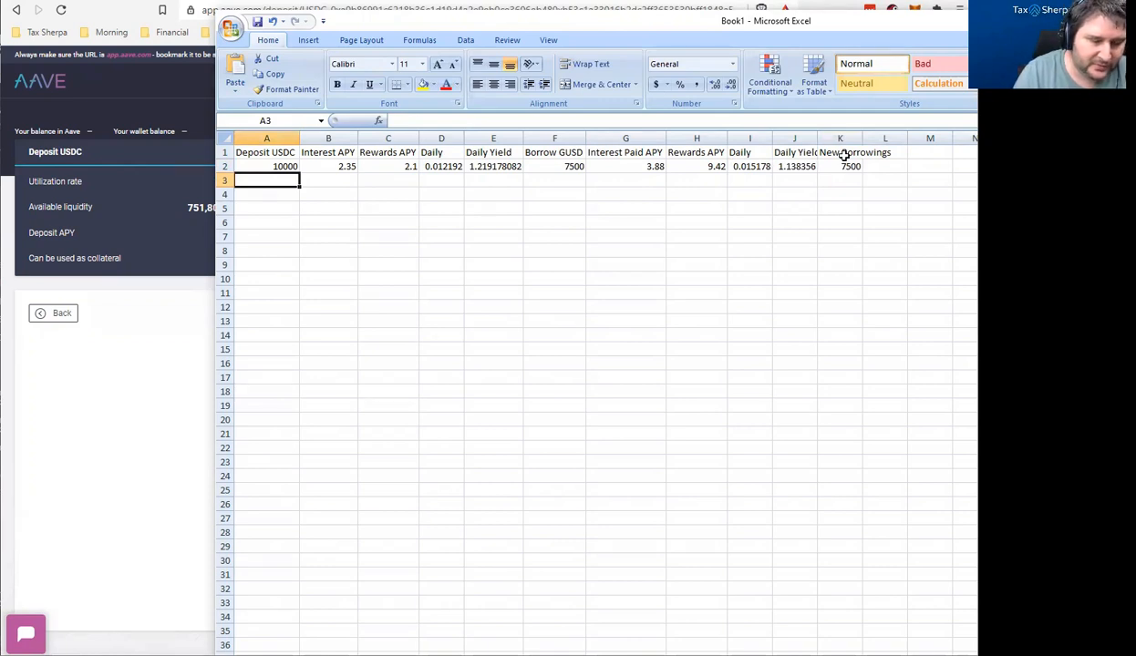
text(=)
key(Up)
text(+)
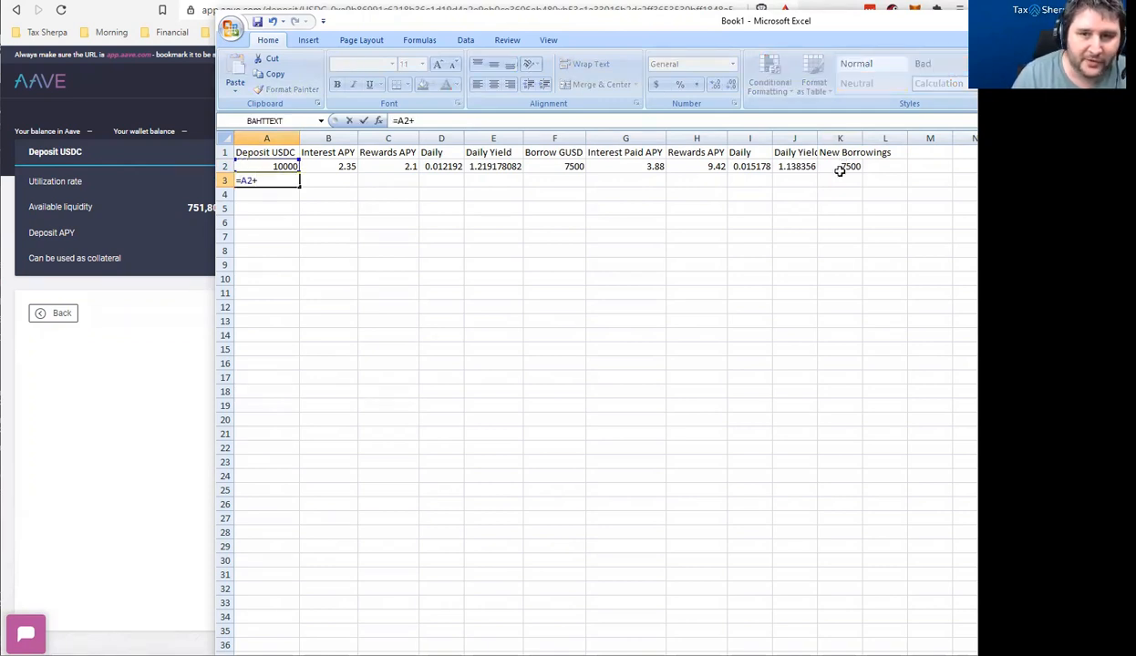
click(839, 170)
key(Return)
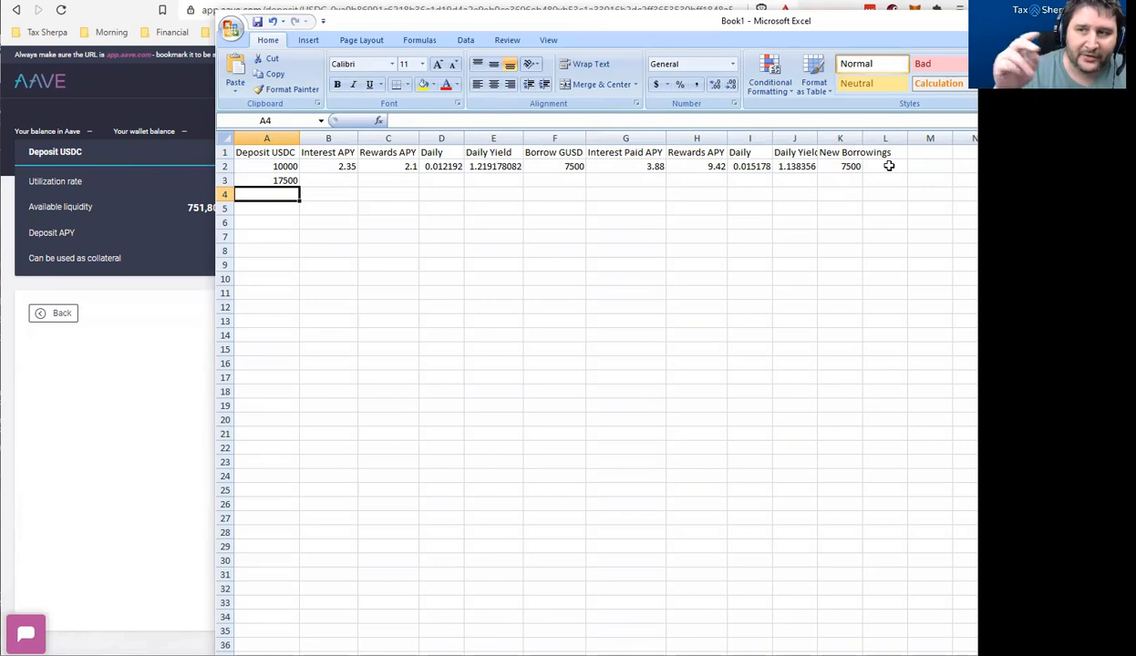
Fill the deposit rates, daily rate and daily yield in B3:E3 from row 2, and check the formula in E3
drag(324, 182, 387, 182)
key(ctrl+d)
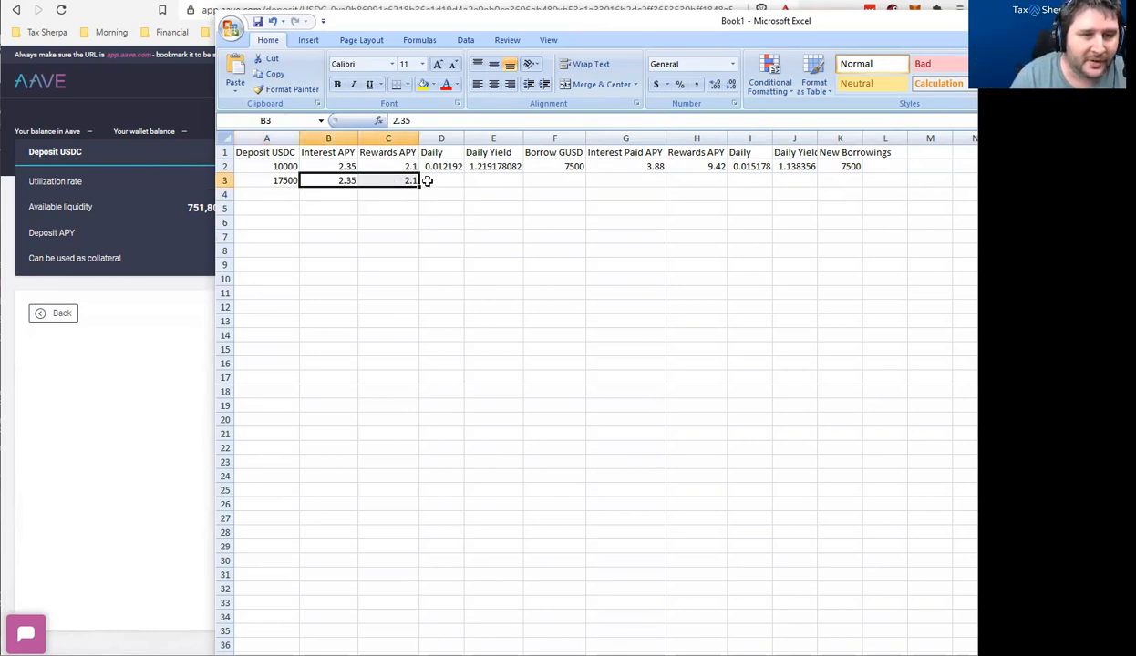
click(442, 181)
key(ctrl+d)
click(520, 180)
key(ctrl+d)
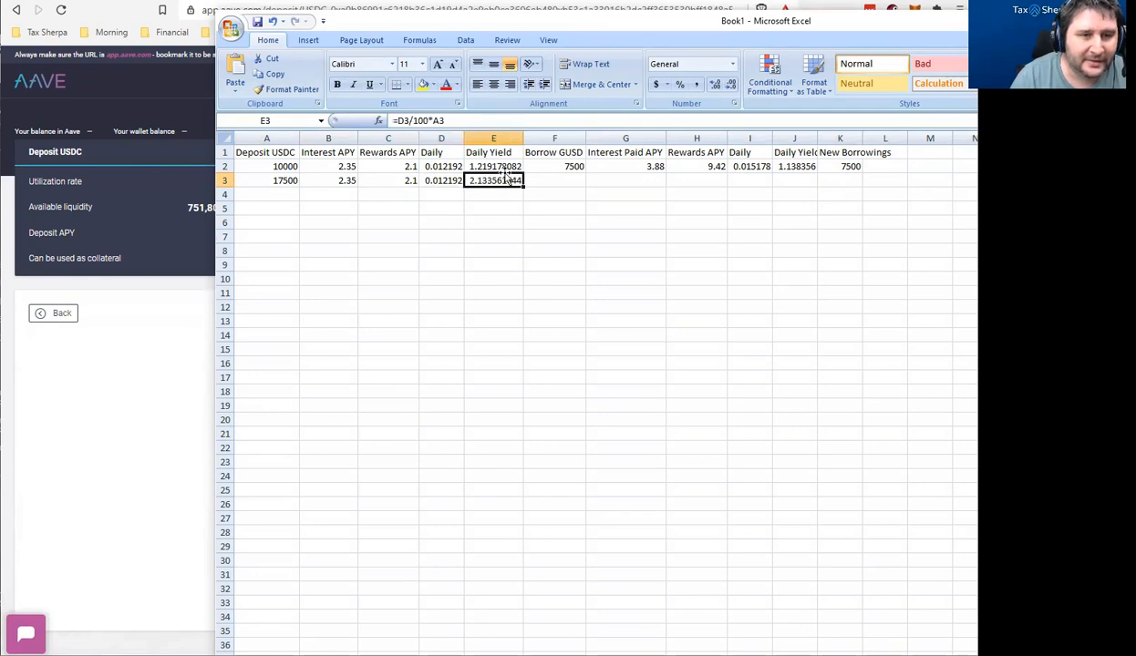
click(495, 165)
click(495, 190)
click(519, 182)
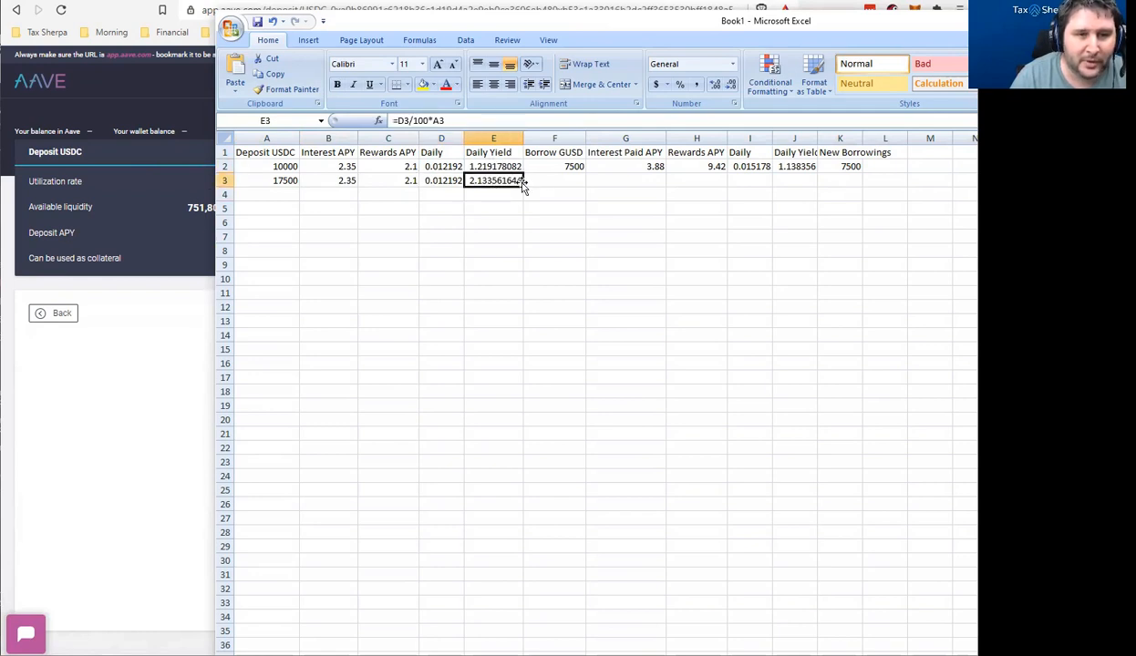
Fill the second-round Borrow GUSD amount in F3 from the formula in F2
click(560, 180)
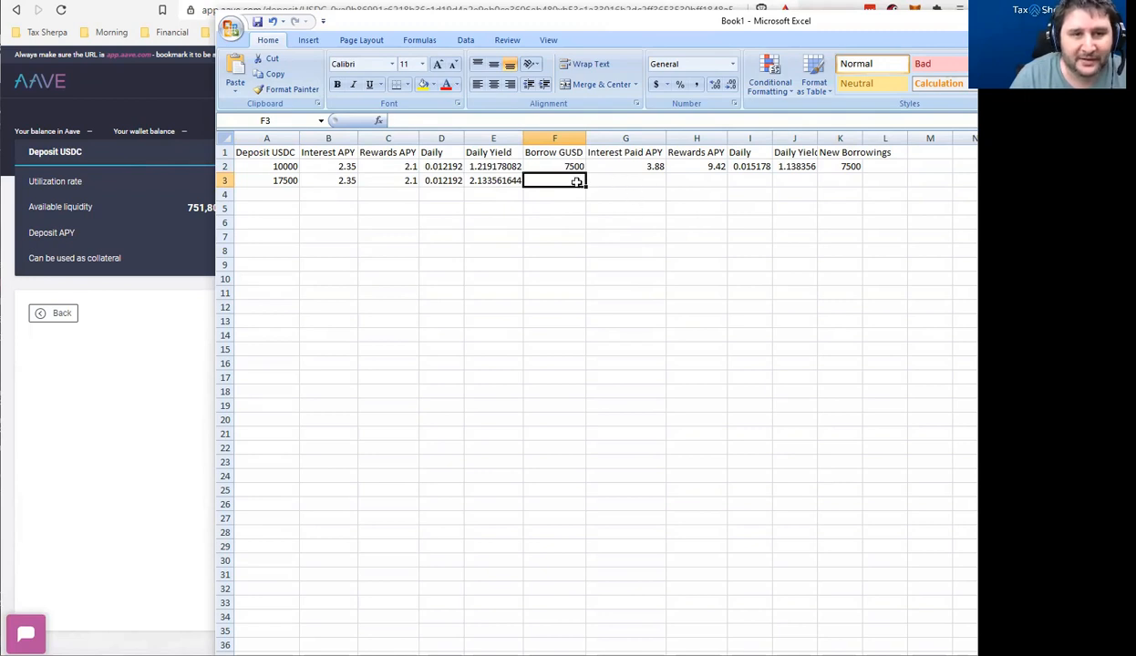
click(290, 181)
click(560, 180)
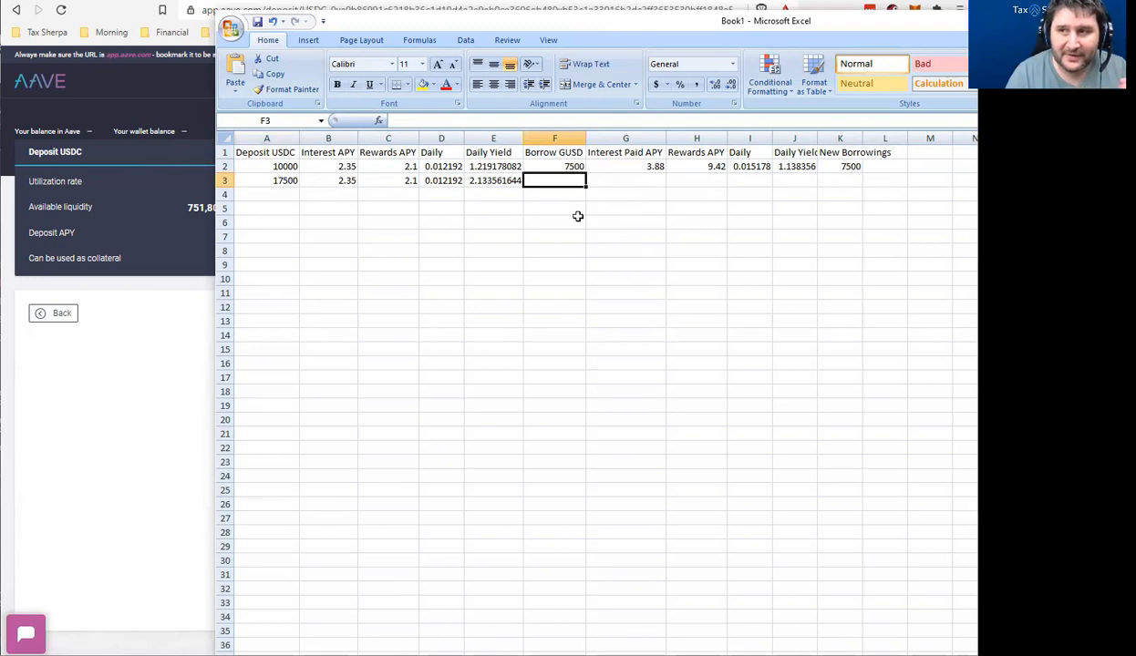
text(=)
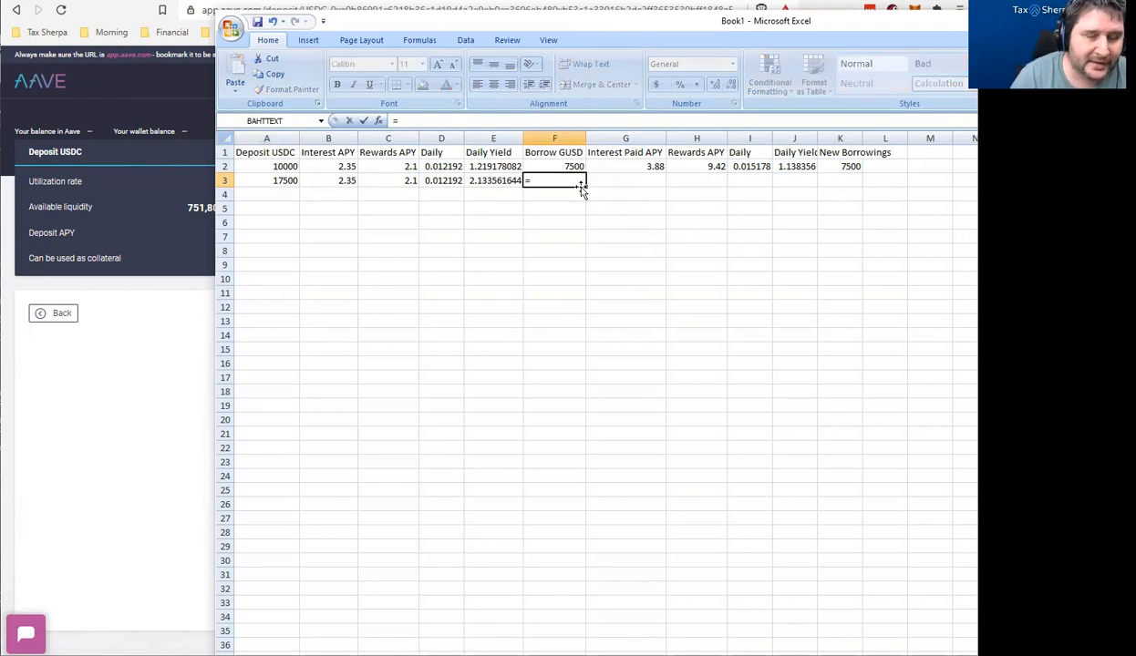
key(Escape)
key(ctrl+d)
key(Tab)
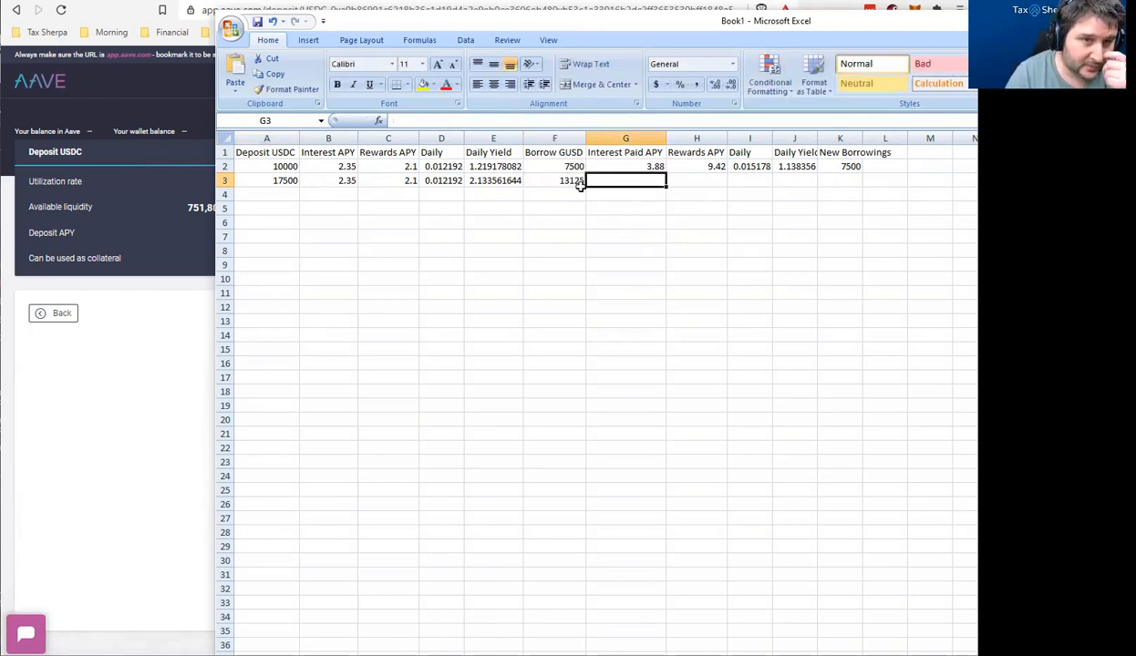
Fill the borrowing interest rate, rewards rate, daily rate and daily yield in G3:J3 from row 2
key(Tab)
key(shift+Tab)
key(ctrl+d)
key(Tab)
key(ctrl+d)
key(Tab)
key(ctrl+d)
key(Right)
key(ctrl+d)
key(Right)
Review the borrowing figures and formulas in F3:J3, comparing the Daily Yield in J3 with J2
key(Left)
key(Left)
key(Right)
key(Up)
key(Down)
key(Left)
key(Left)
key(Right)
key(Left)
key(Left)
key(Left)
key(Right)
key(Right)
key(Right)
key(Right)
key(Right)
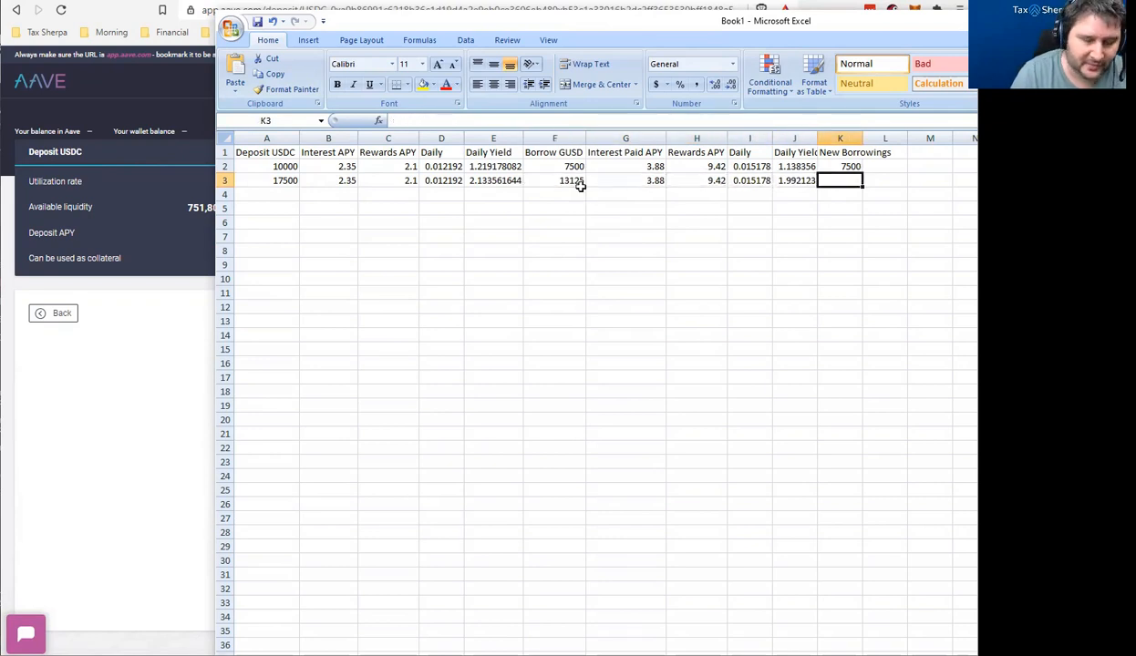
Calculate the second-round new borrowings in K3 with =F3-F2, and check the borrowing amounts in columns F and K
text(=)
key(Left)
key(Left)
key(Left)
key(Left)
key(Left)
text(-)
key(Up)
key(Left)
key(Left)
key(Left)
key(Left)
key(Left)
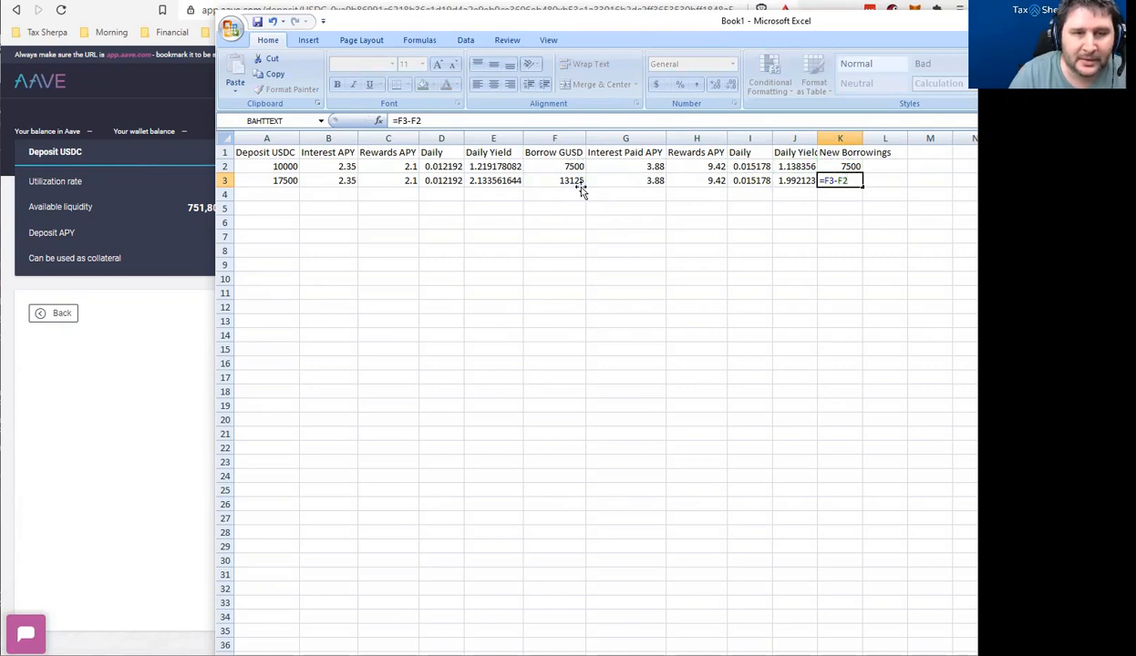
key(Return)
click(560, 168)
click(573, 181)
click(850, 171)
click(851, 179)
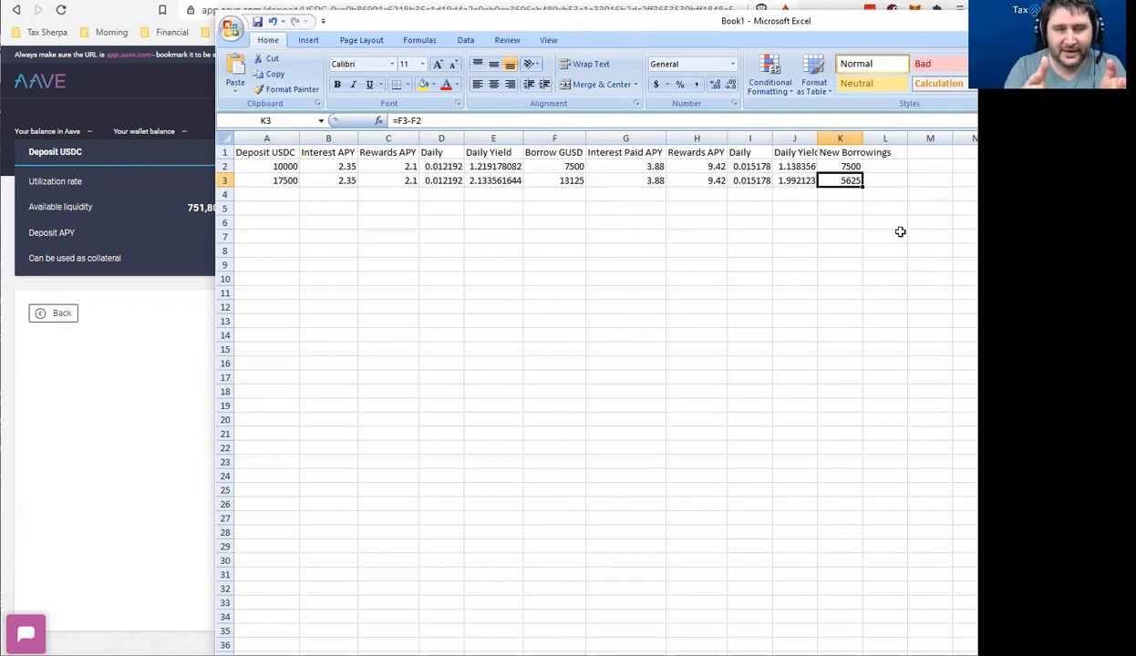
Fill the third-round deposit, deposit rates, daily rate and daily yield in A4:E4 from row 3
key(Return)
key(Home)
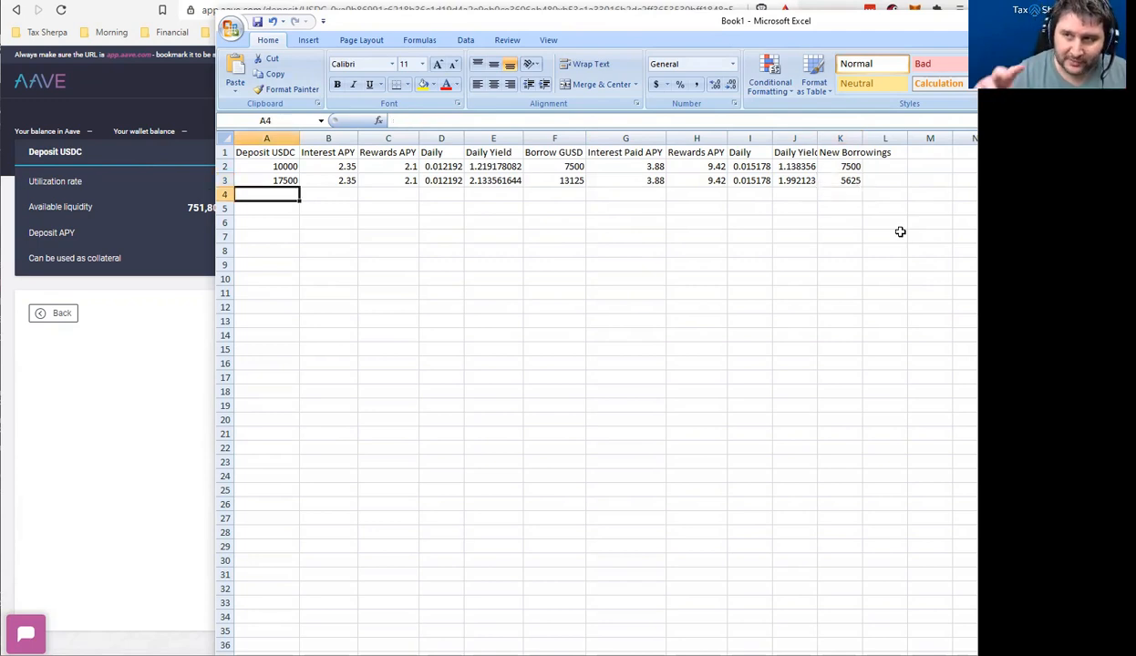
key(ctrl+d)
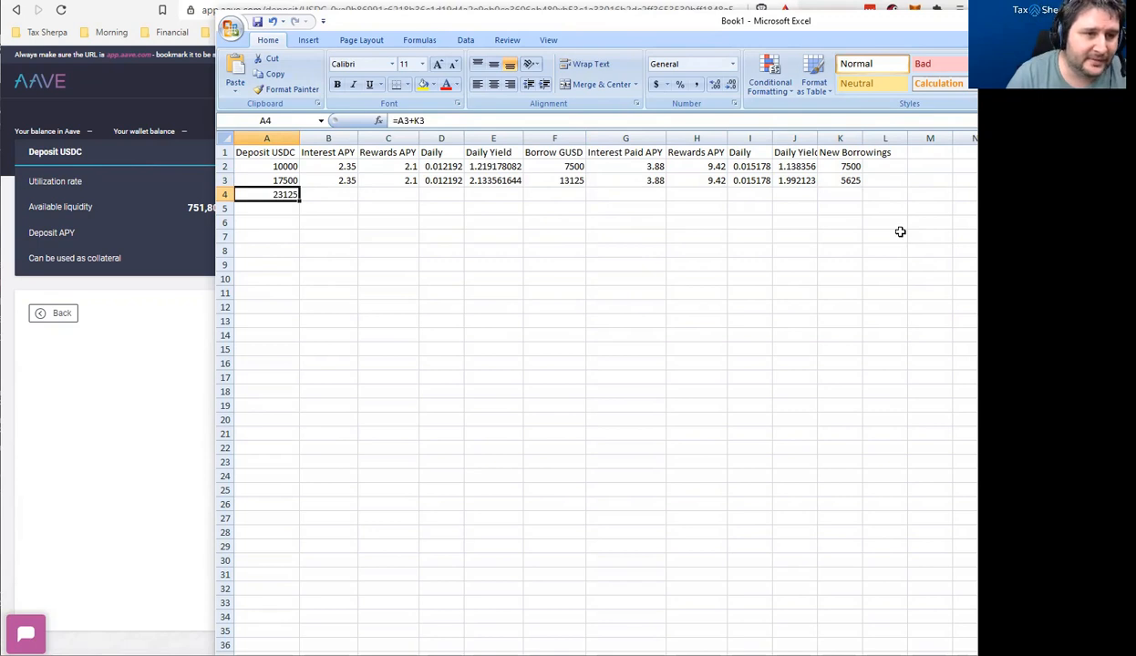
key(Right)
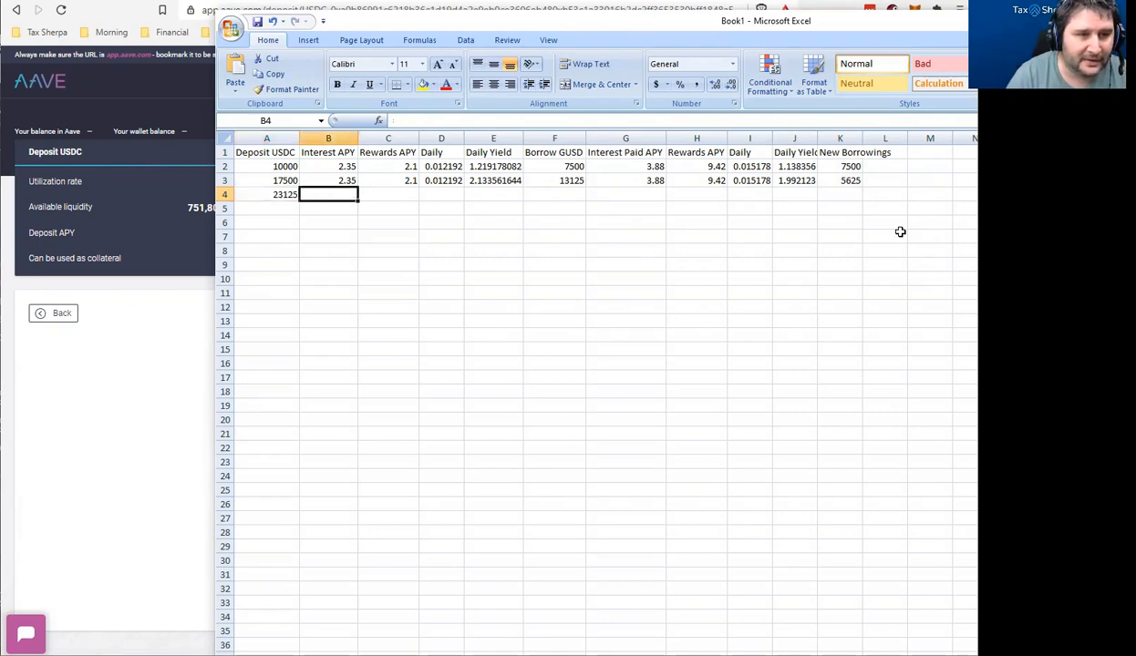
key(shift+Right)
key(shift+Right)
key(shift+Right)
key(ctrl+d)
Fill the third-round borrowing figures and new borrowings in F4:K4 from row 3
key(Right)
key(Right)
key(Right)
key(Right)
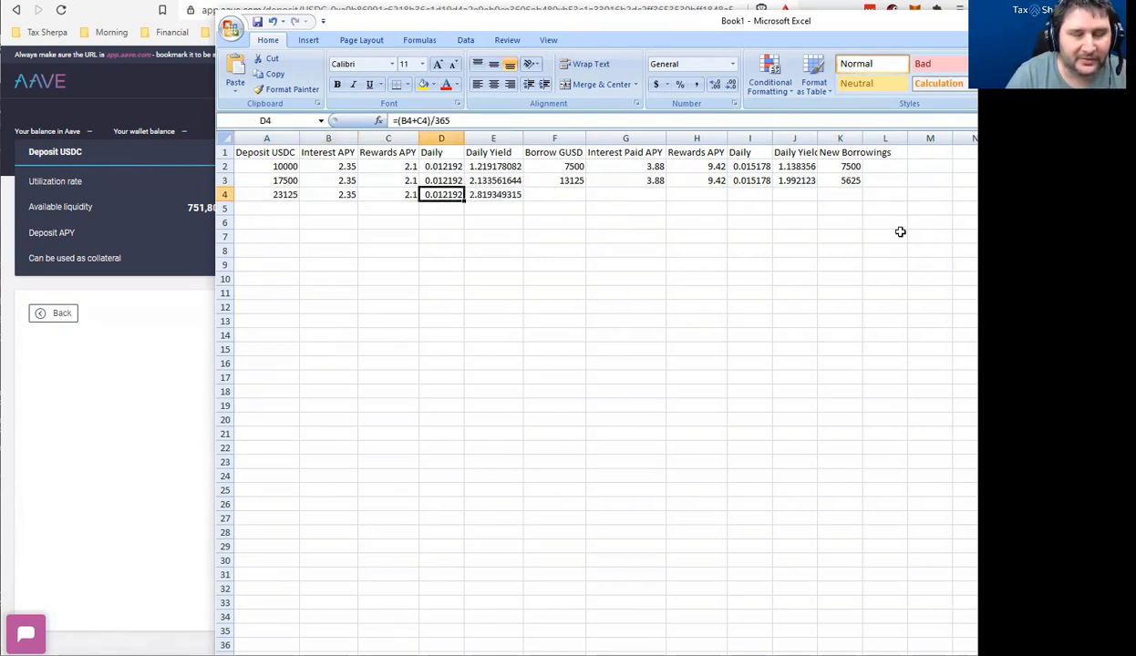
key(shift+Right)
key(shift+Right)
key(shift+Right)
key(shift+Right)
key(shift+Right)
key(ctrl+d)
Review the figures and formulas across row 4 from A4 to K4, ending at the start of row 5
key(Right)
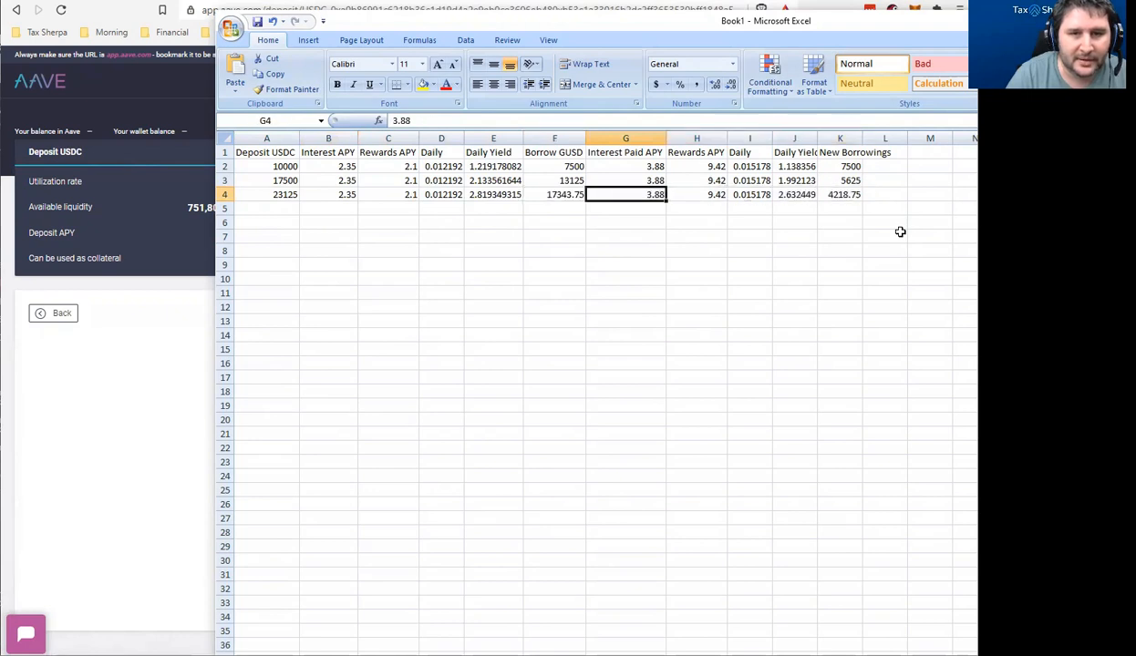
key(Left)
key(Up)
key(Down)
key(Left)
key(Left)
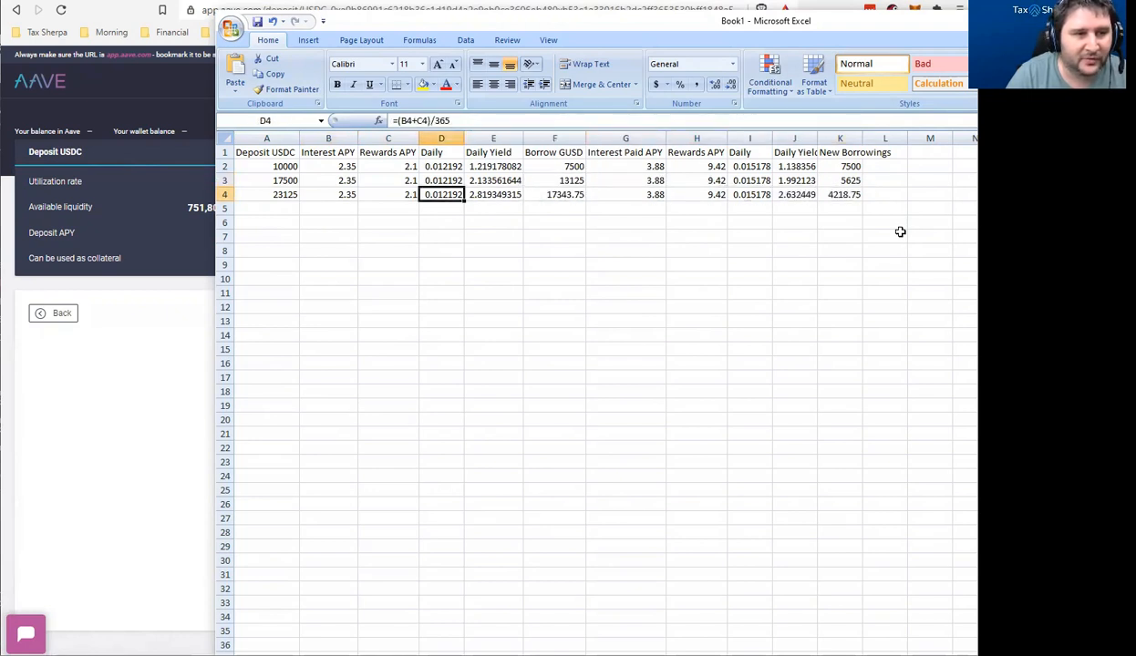
key(Left)
key(Left)
key(Left)
key(Right)
key(Right)
key(Right)
key(Right)
key(Right)
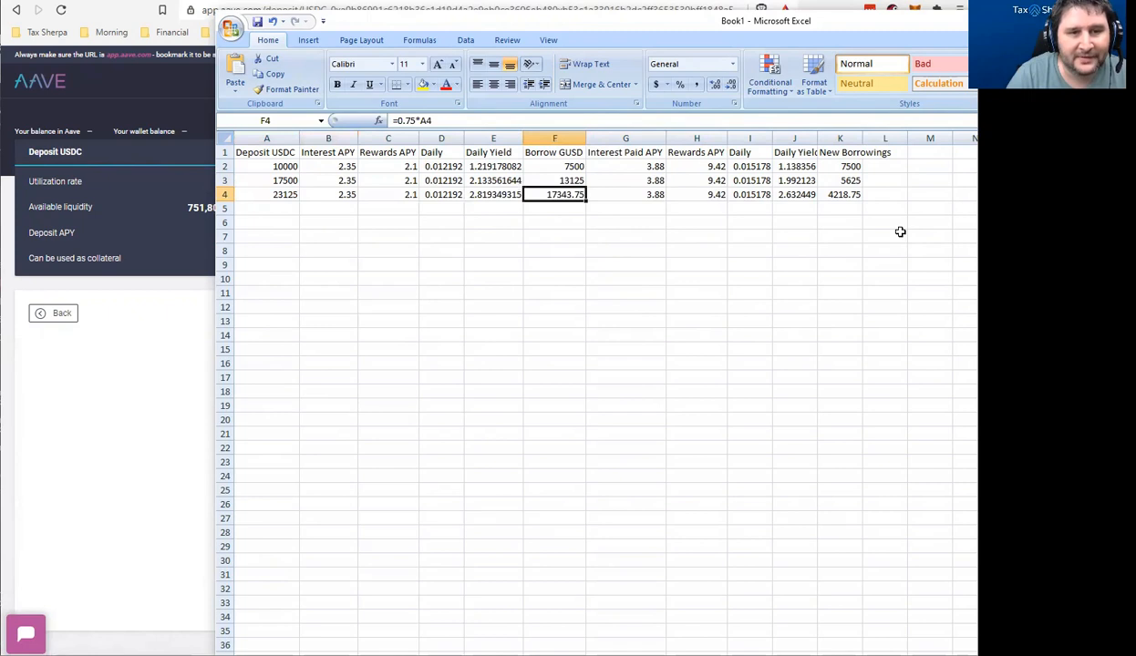
key(Right)
key(Right)
key(Right)
key(Right)
key(Right)
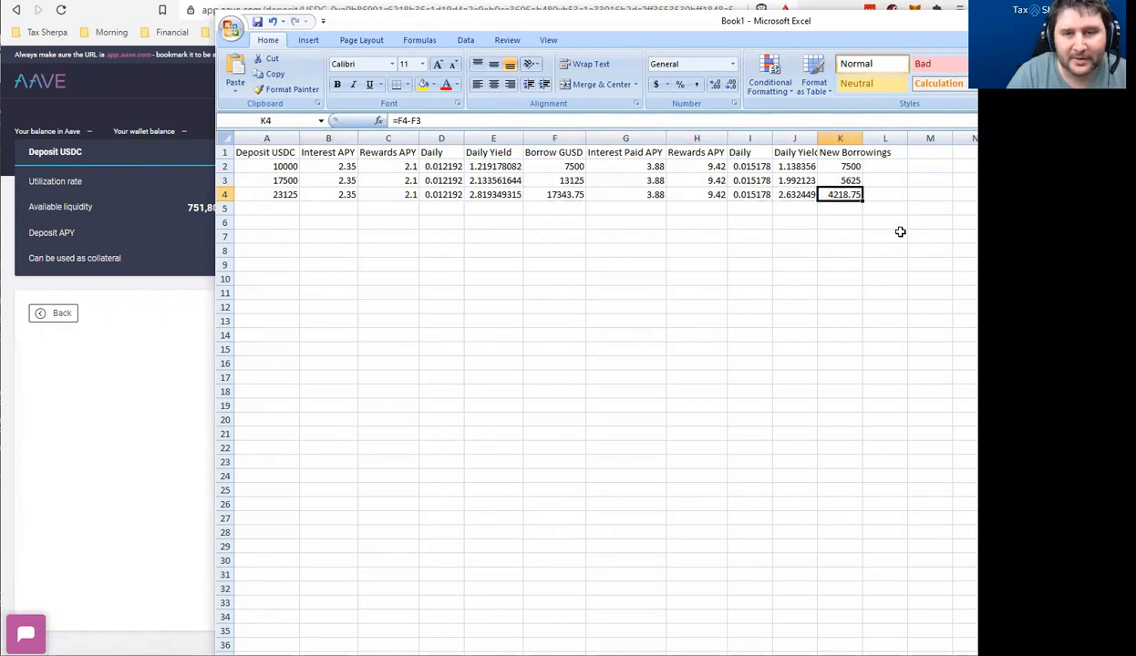
key(Return)
key(Home)
key(shift+Right)
key(shift+Right)
key(shift+Right)
key(shift+Right)
key(shift+Right)
key(shift+Right)
key(shift+Right)
key(shift+Right)
key(shift+Right)
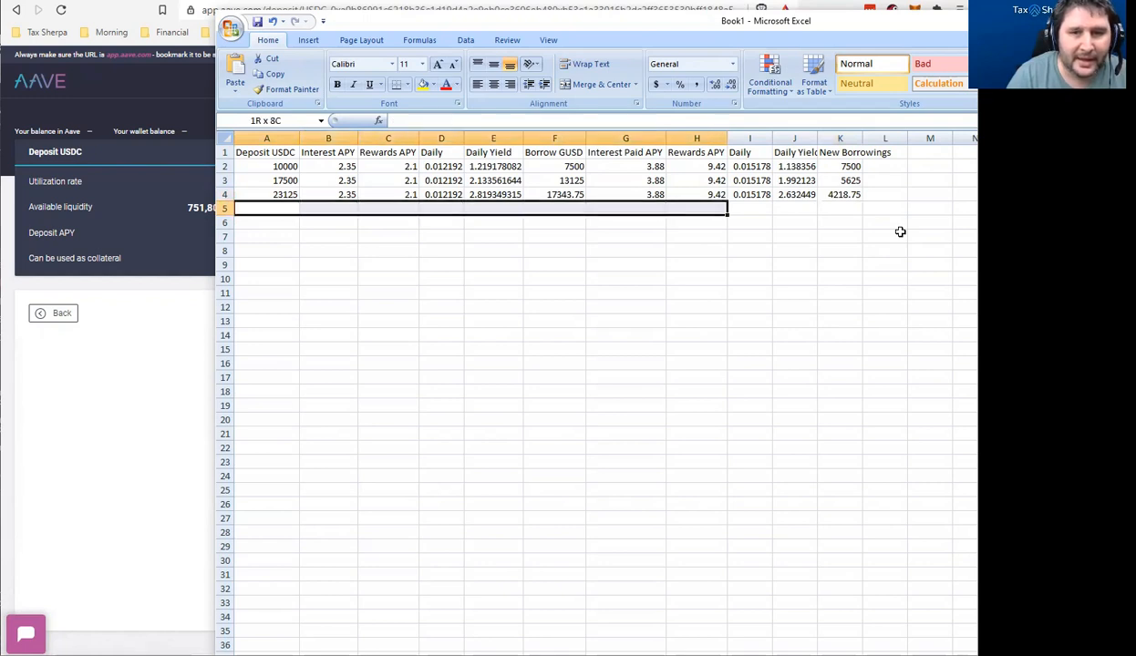
key(Right)
Fill the fourth-round deposit and borrowing calculations in A5:K5 from row 4
key(Home)
key(shift+Right)
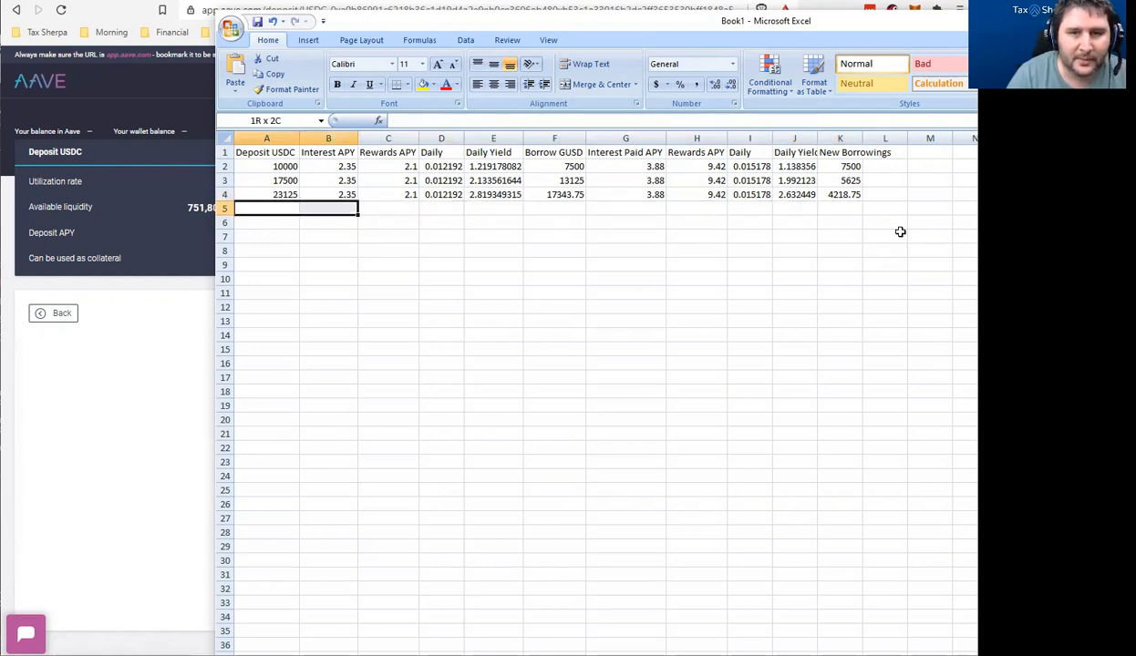
key(shift+Right)
key(shift+Right)
key(shift+Right)
key(shift+Right)
key(shift+Right)
key(shift+Right)
key(shift+Right)
key(shift+Right)
key(shift+Right)
key(ctrl+d)
Fill the fifth-round deposit and borrowing calculations in A6:K6 from row 5
key(Down)
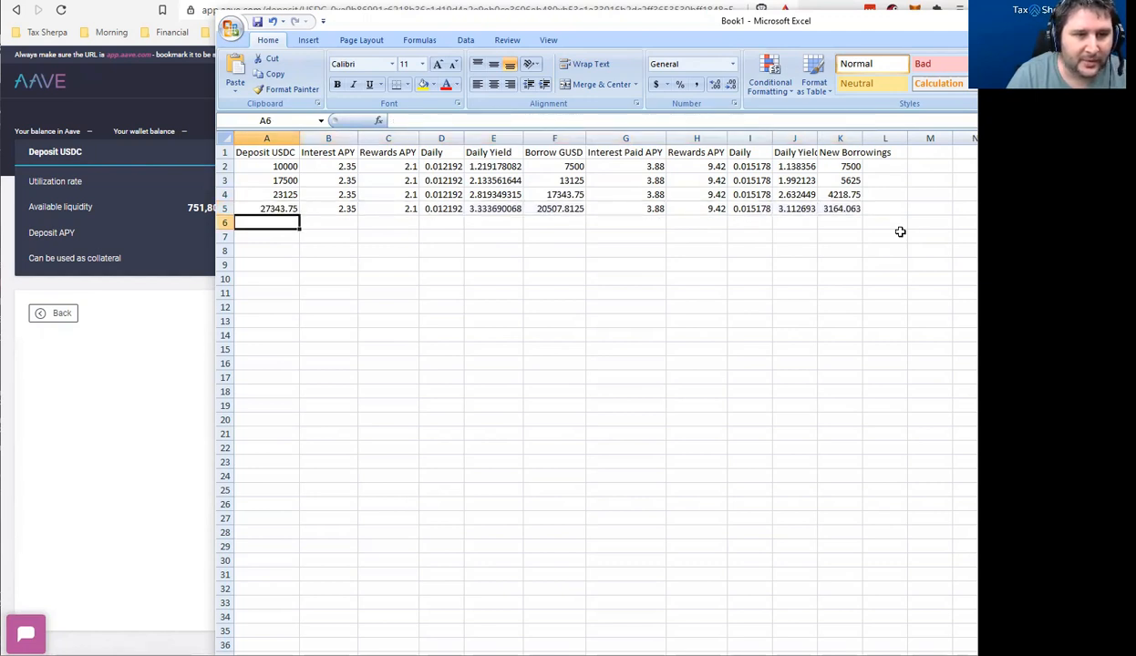
key(shift+Right)
key(shift+Right)
key(shift+Right)
key(shift+Right)
key(shift+Right)
key(shift+Right)
key(shift+Right)
key(shift+Right)
key(shift+Right)
key(shift+Right)
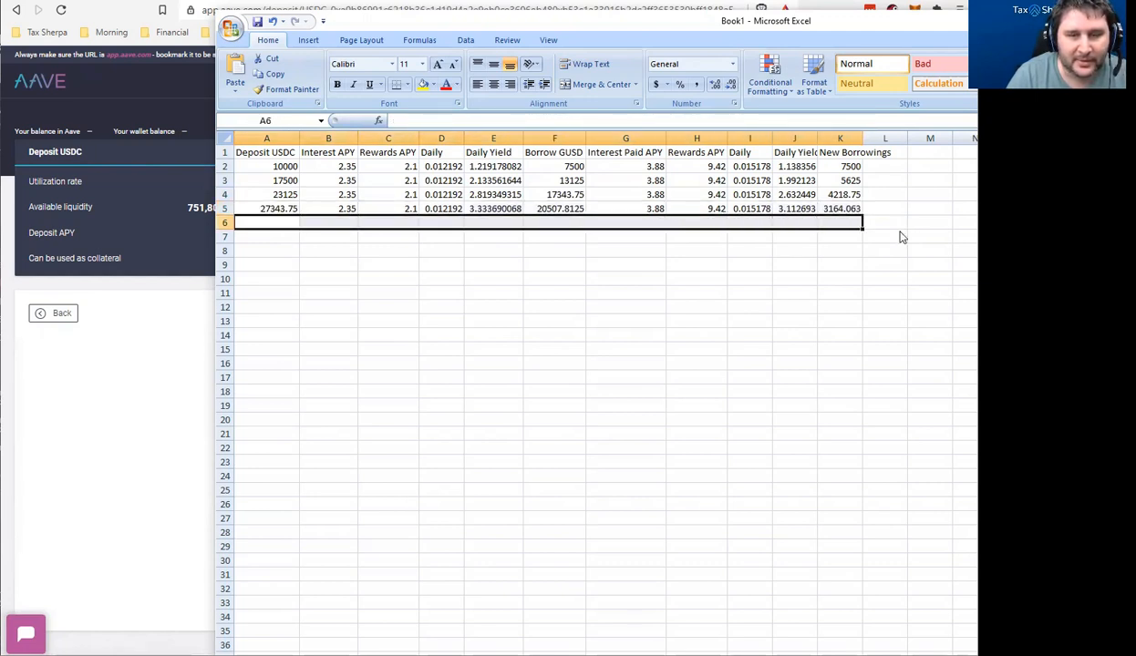
key(ctrl+d)
Fill the sixth-round deposit and borrowing calculations in A7:K7 from row 6
key(Down)
key(shift+Right)
key(shift+Right)
key(shift+Right)
key(shift+Right)
key(shift+Right)
key(shift+Right)
key(shift+Right)
key(shift+Right)
key(shift+Right)
key(shift+Right)
key(ctrl+d)
Fill the calculations of A7:K7 down through row 13 to add six more deposit and borrowing rounds
key(Down)
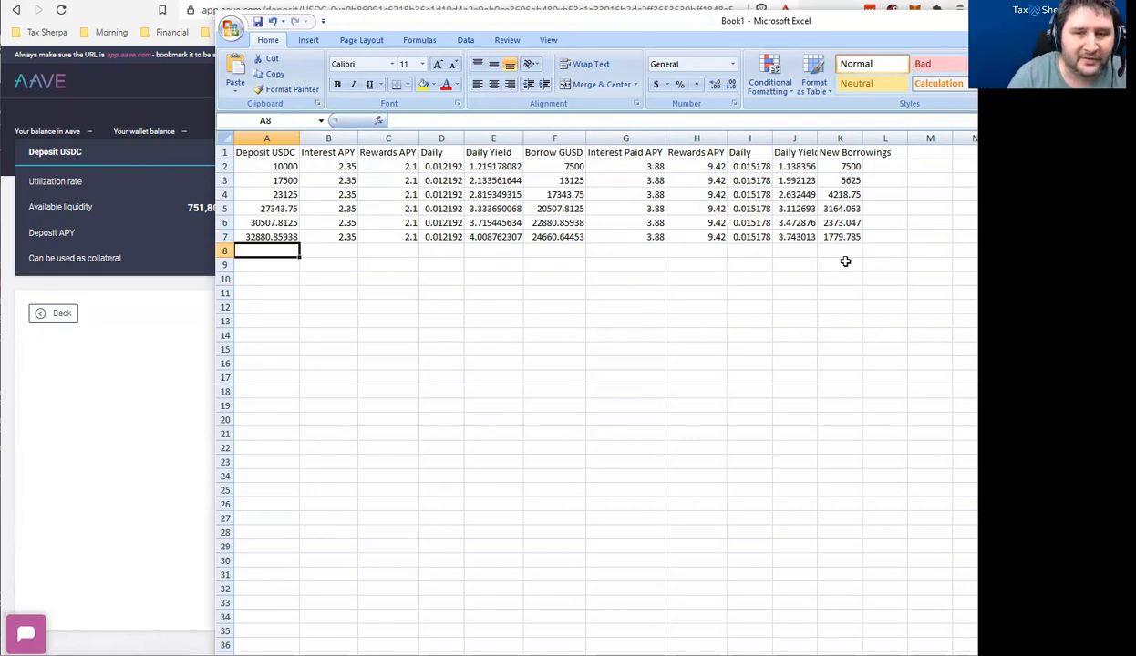
shift+click(834, 293)
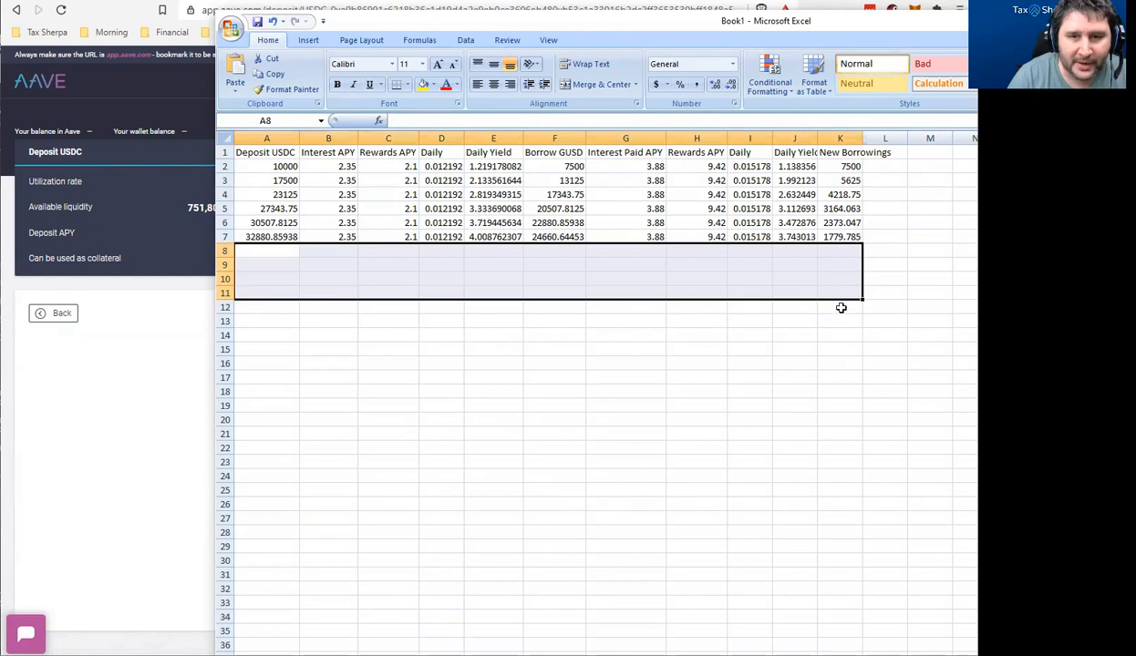
click(467, 233)
drag(282, 236, 848, 320)
click(823, 294)
Delete the contents of A12:K13 so that the rounds end at row 11
drag(283, 307, 840, 322)
click(840, 310)
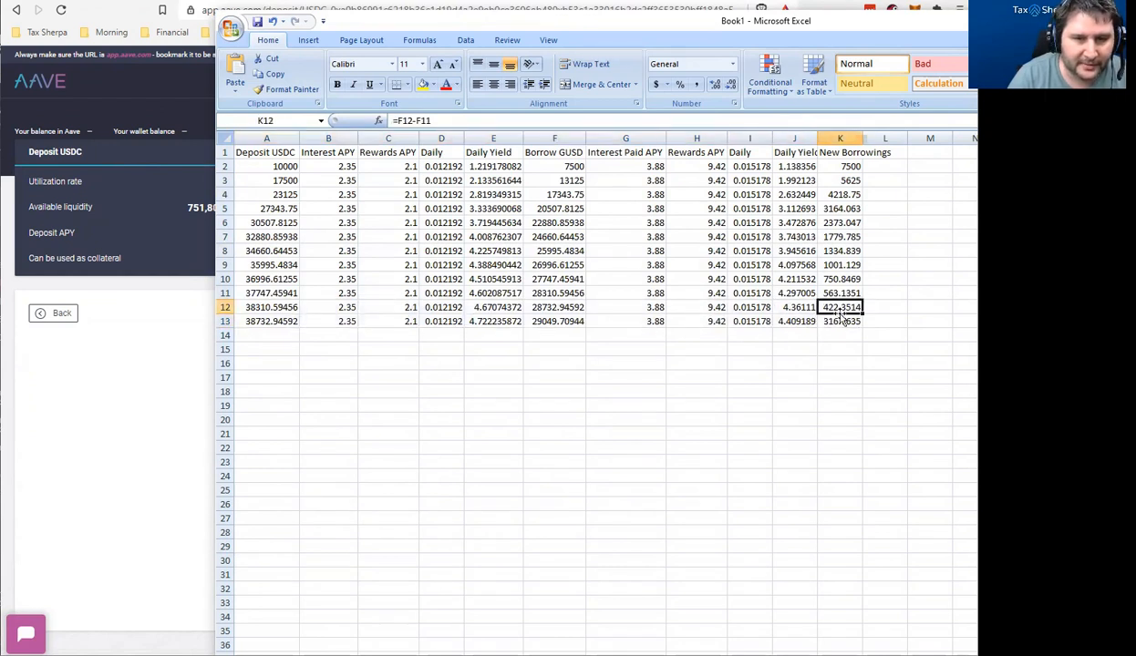
drag(271, 306, 835, 319)
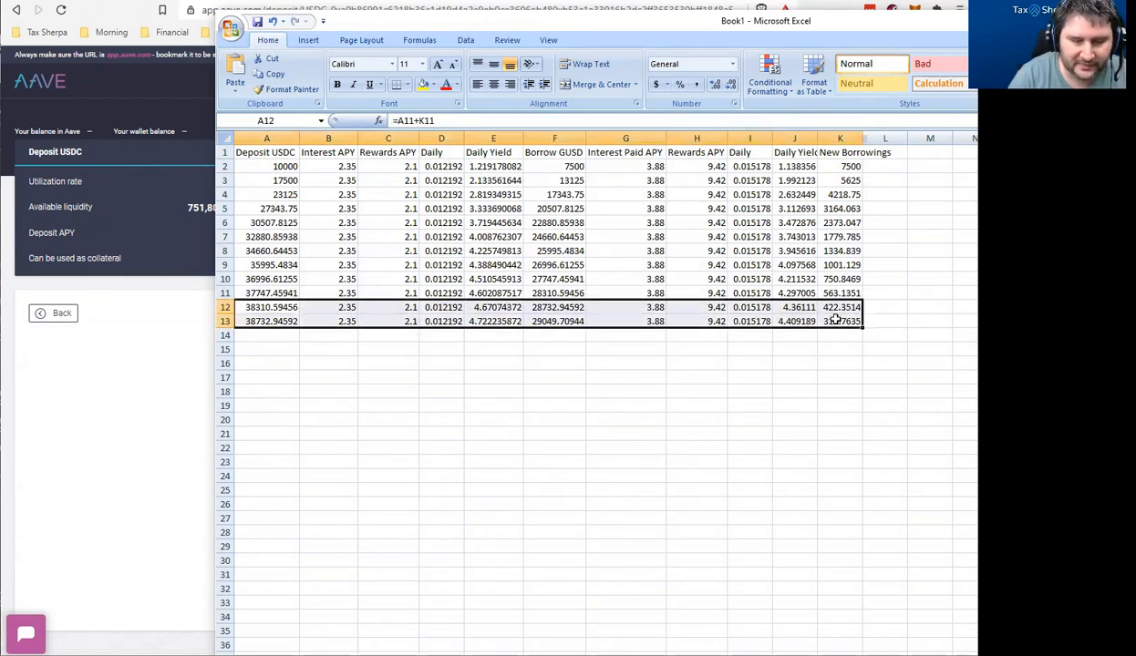
key(Delete)
key(Up)
key(Up)
key(Up)
key(Up)
key(Up)
key(Up)
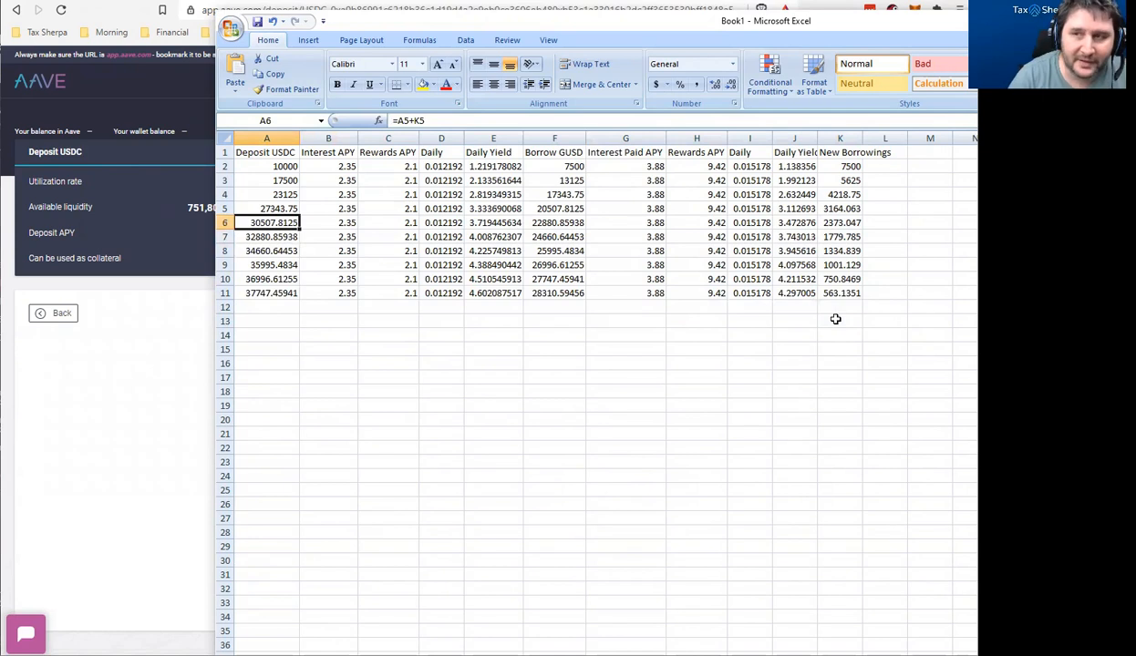
Check the last round's borrowing and deposit Daily Yield in J11 and E11, and select the empty cell L11
click(768, 206)
click(772, 290)
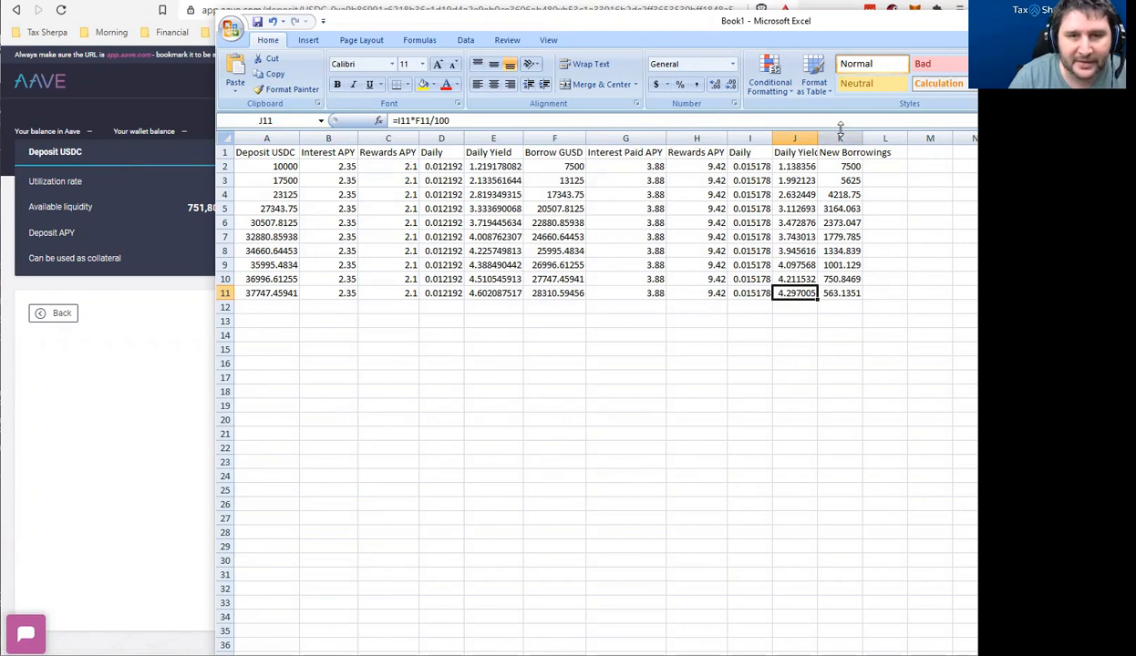
click(626, 276)
click(481, 292)
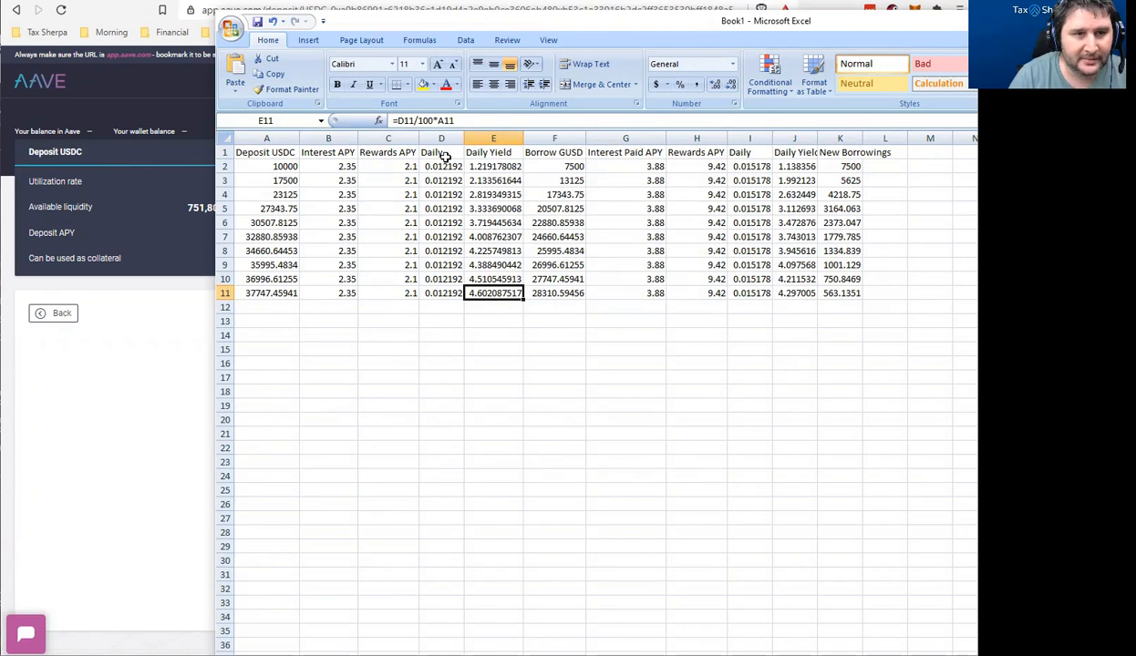
click(882, 293)
click(877, 277)
key(Down)
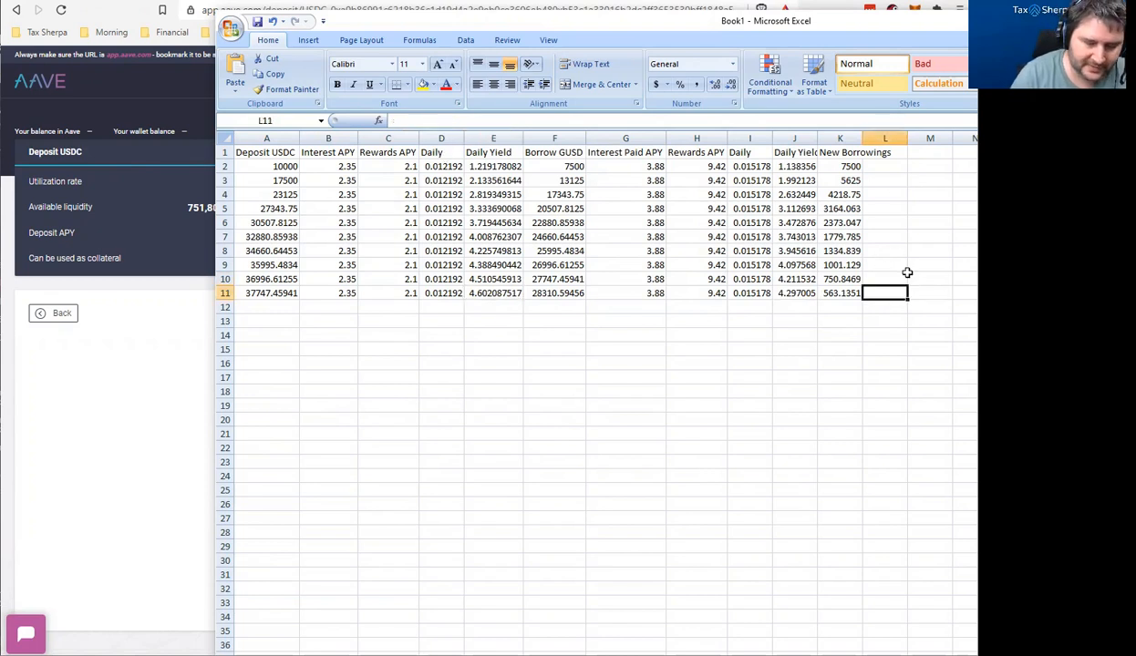
Add the last round's borrowing and deposit daily yields in L11 with the formula =J11+E11
text(=)
key(Left)
key(Left)
text(+)
key(Left)
key(Left)
key(Left)
key(Left)
key(Left)
key(Left)
key(Left)
key(Left)
key(Right)
key(ctrl+Return)
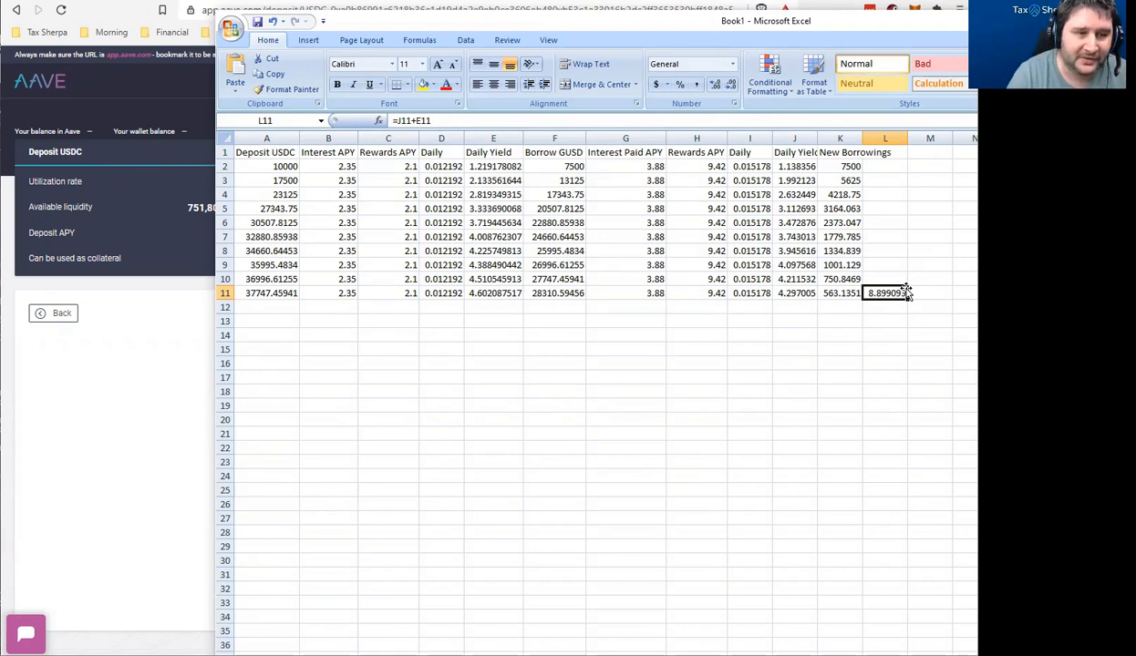
Calculate the annual return on the starting deposit in M11 with =L11*365/A2 and format it as a percentage
click(909, 293)
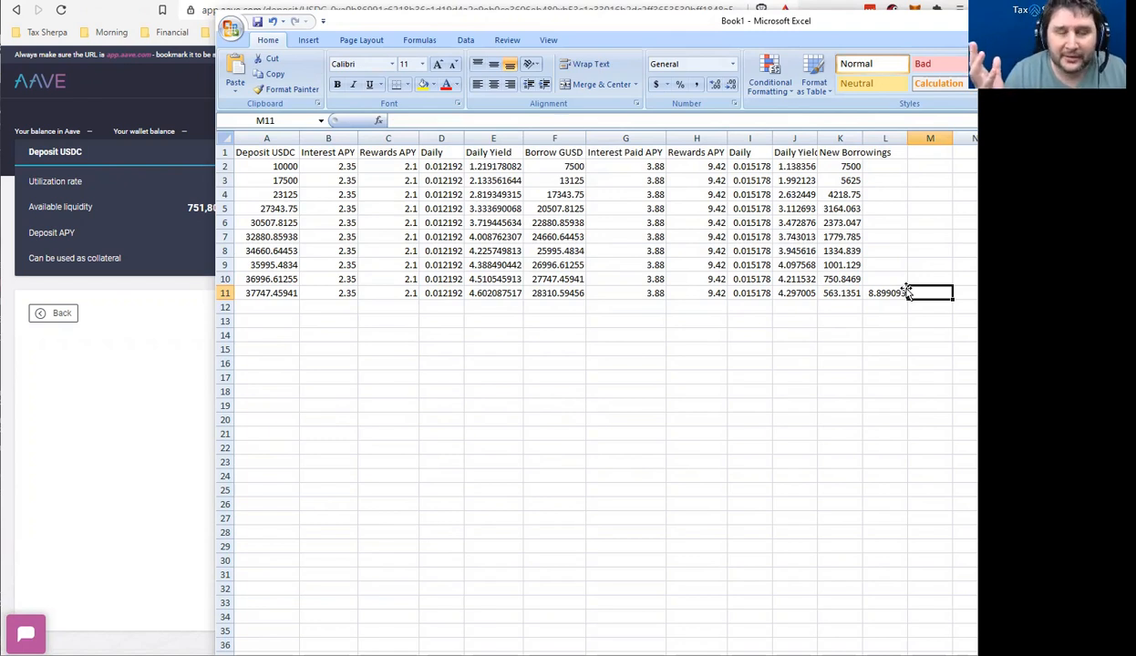
click(265, 180)
click(277, 166)
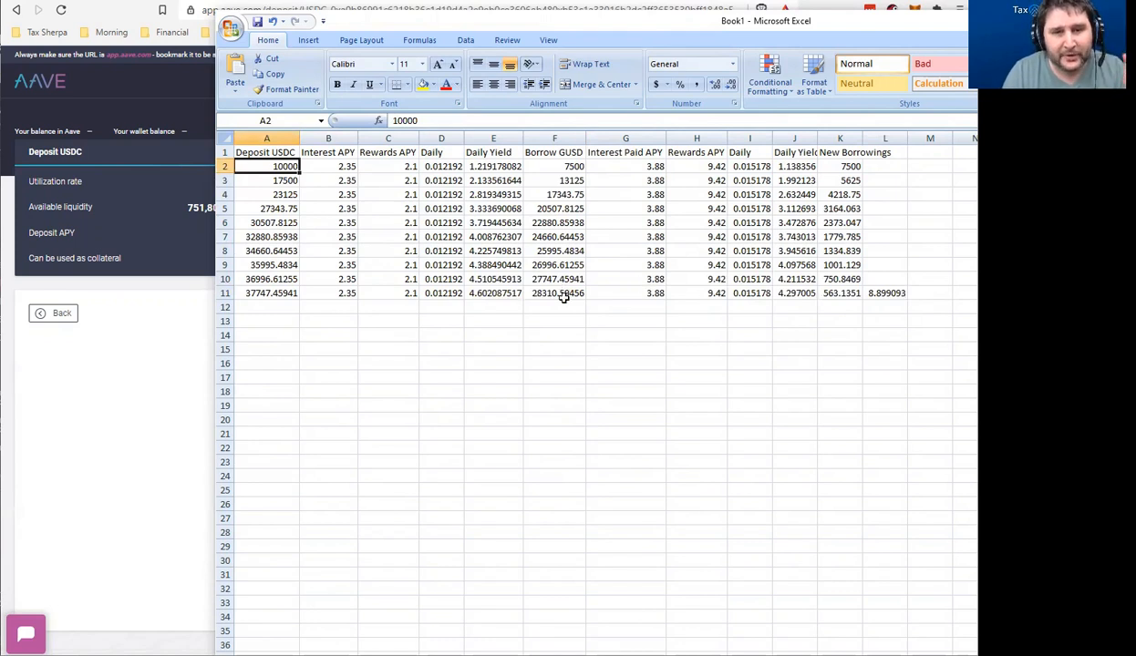
click(881, 293)
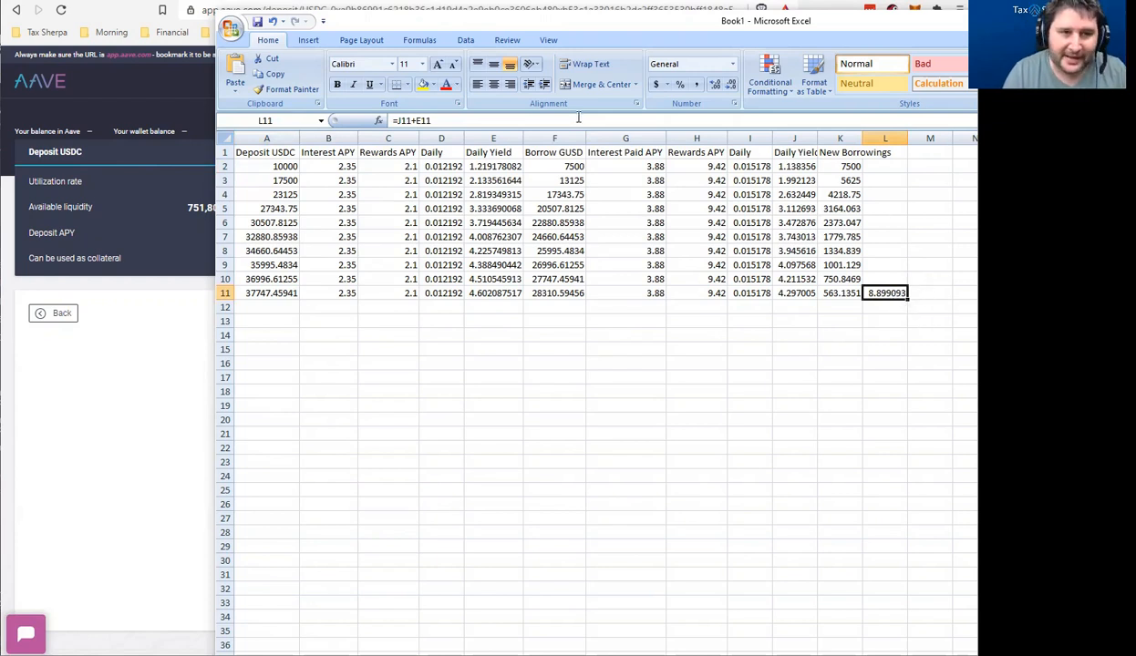
click(946, 292)
text(=)
key(Left)
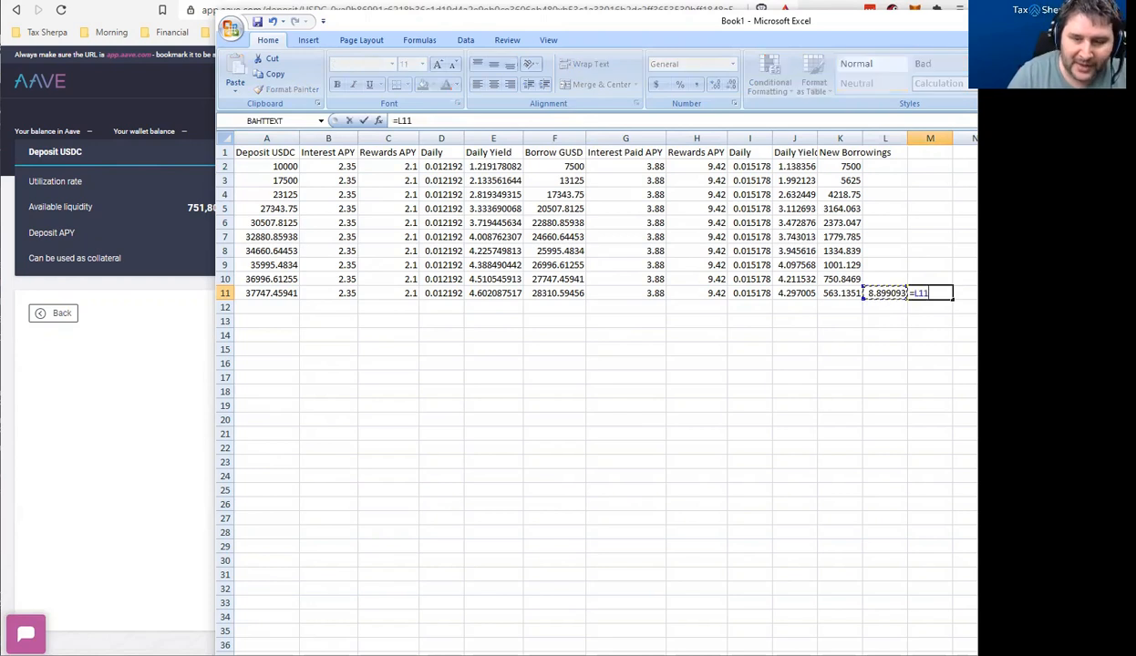
text(*)
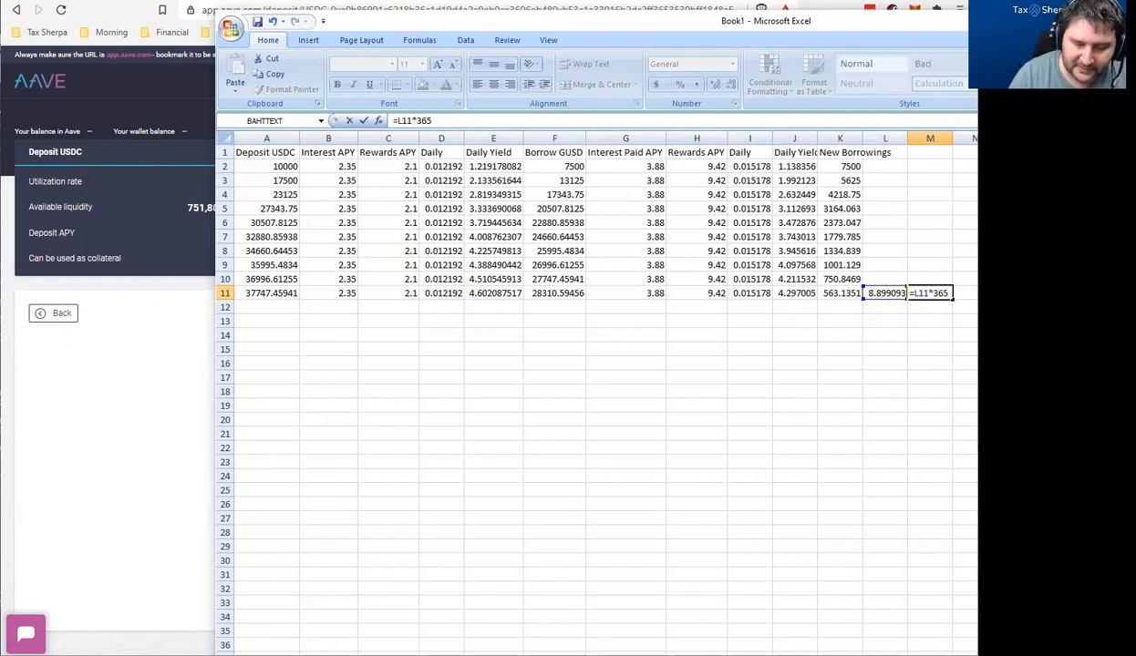
text(365/)
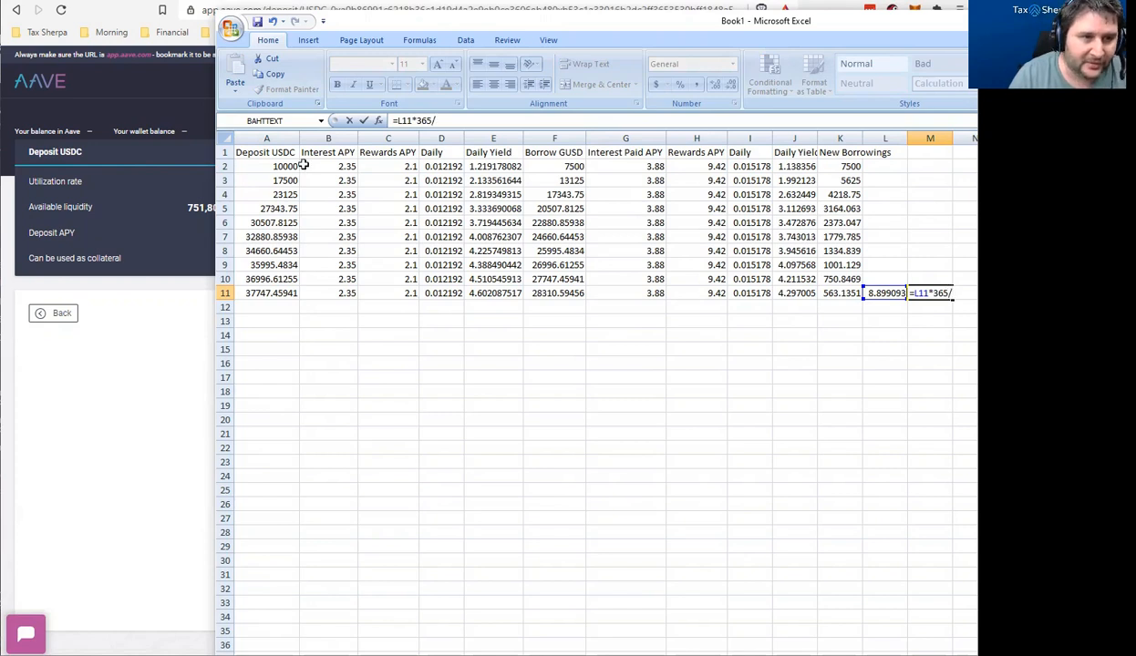
click(286, 162)
key(Return)
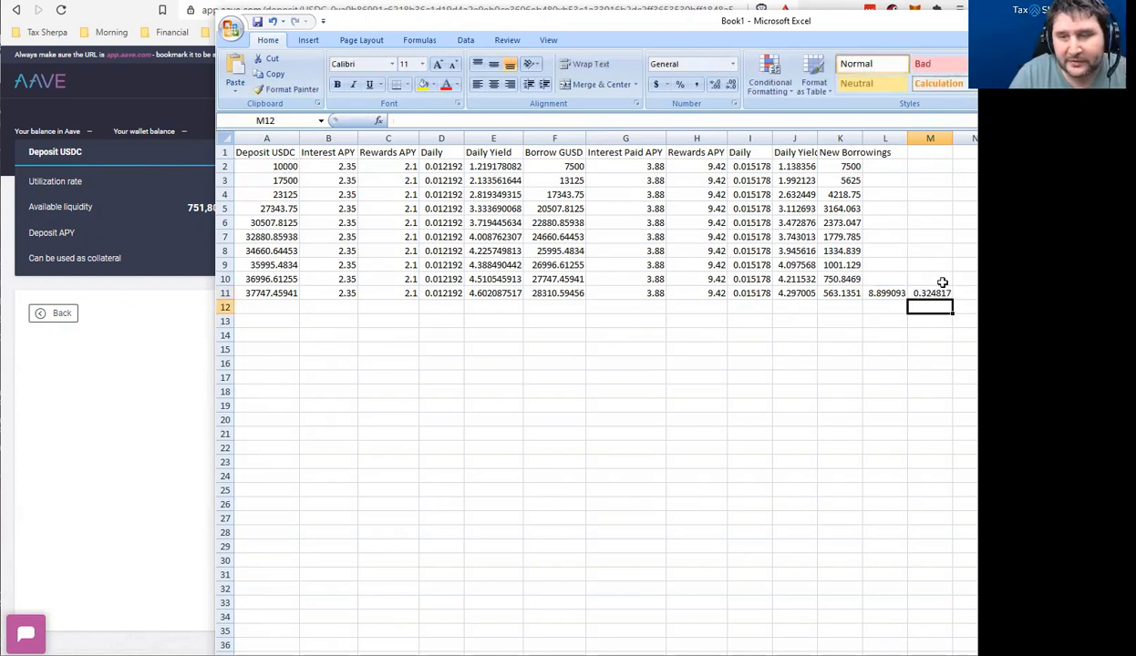
key(Up)
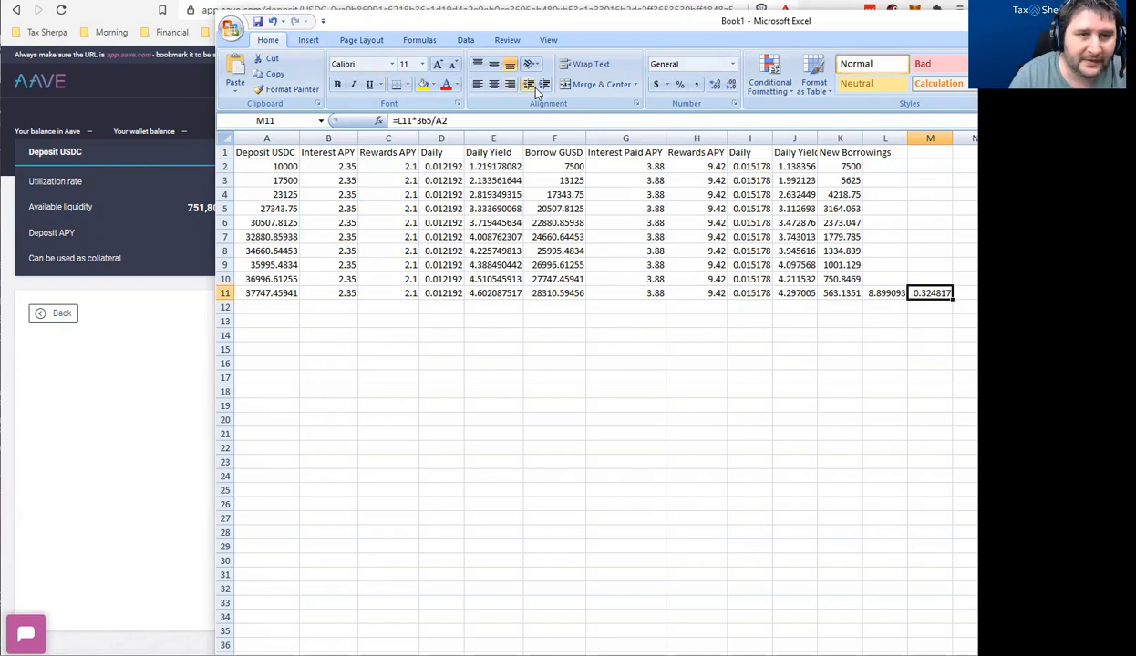
click(679, 84)
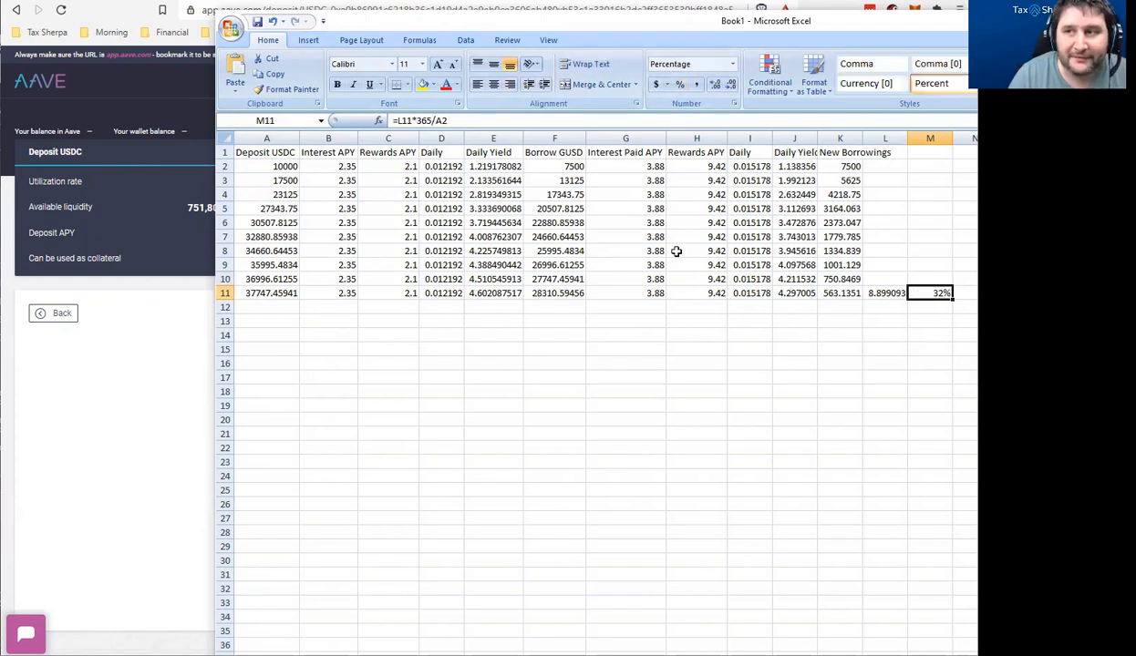
Examine the deposit and borrowing Rewards APY columns and the Interest Paid APY column across the ten rounds
click(805, 281)
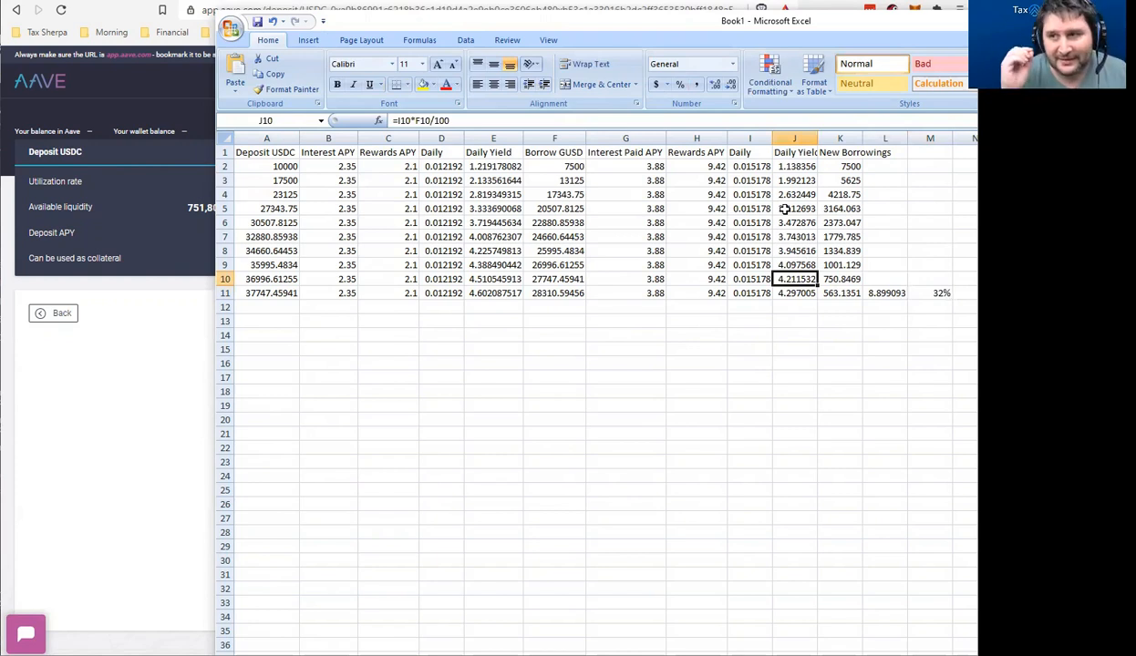
drag(401, 152, 392, 284)
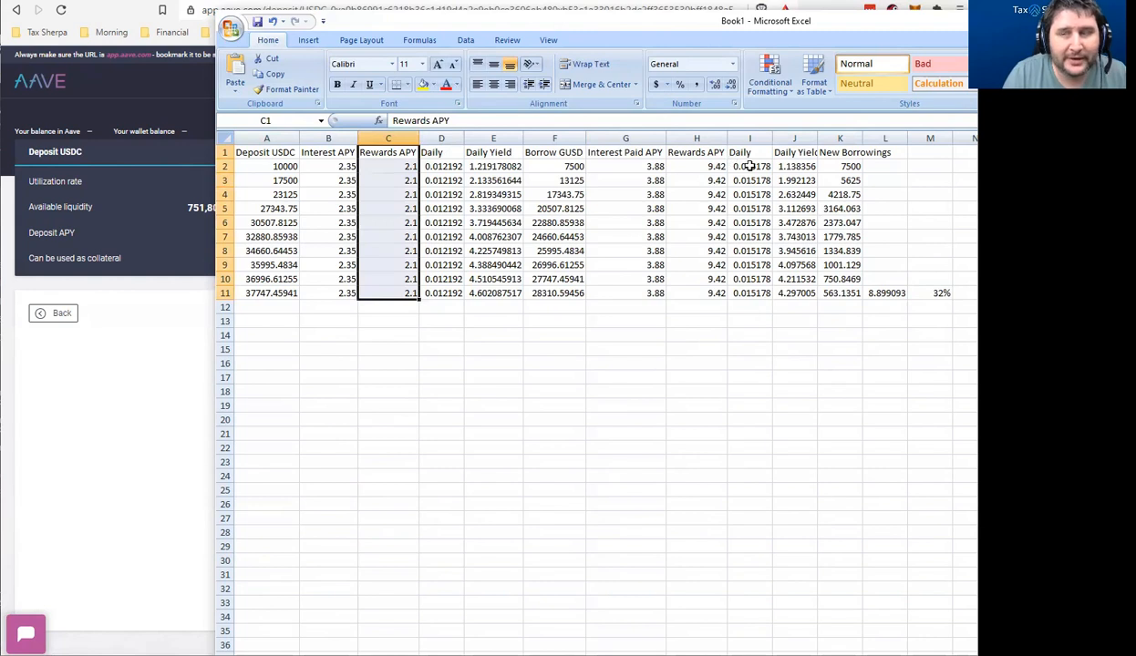
drag(695, 166, 707, 289)
click(688, 290)
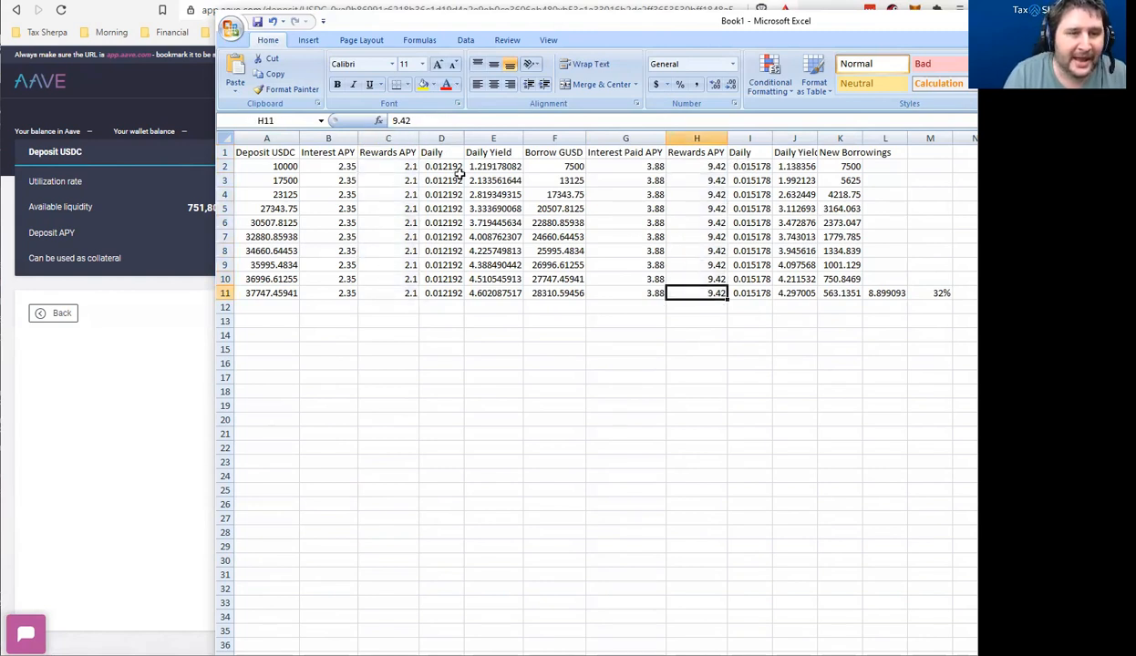
click(645, 169)
drag(633, 284, 633, 293)
click(637, 210)
click(637, 264)
drag(641, 195, 637, 234)
click(641, 222)
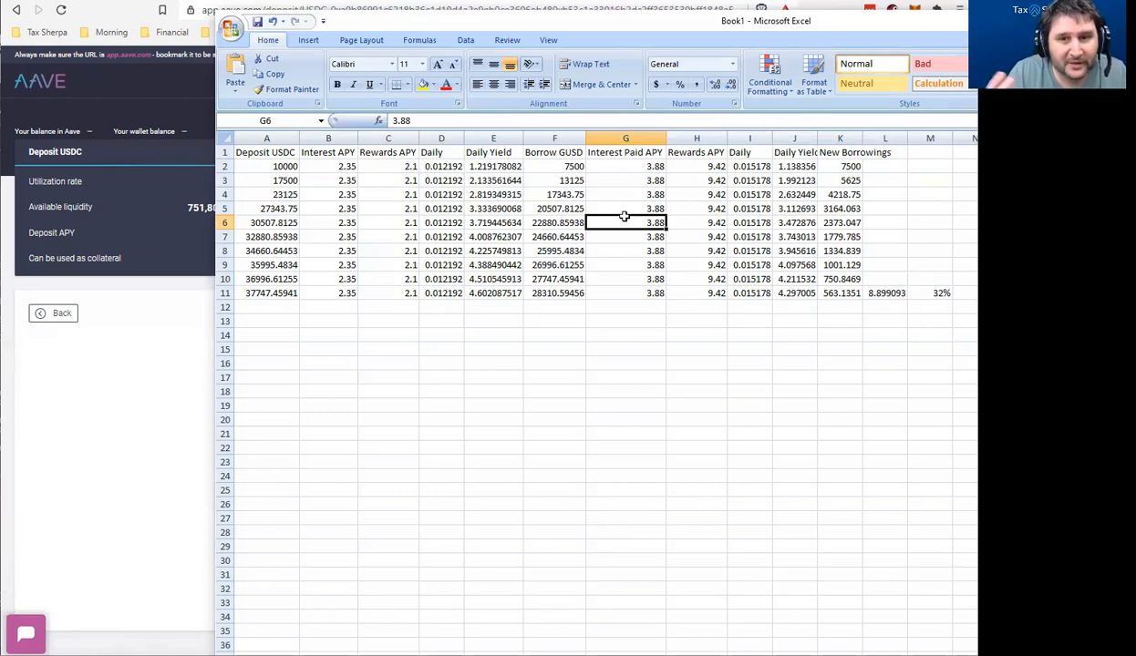
Change the borrowing formula in F2 to =0.6*A2, fill it down through F11, and check the annual return in M11
key(Up)
key(Up)
key(Left)
key(Up)
key(Up)
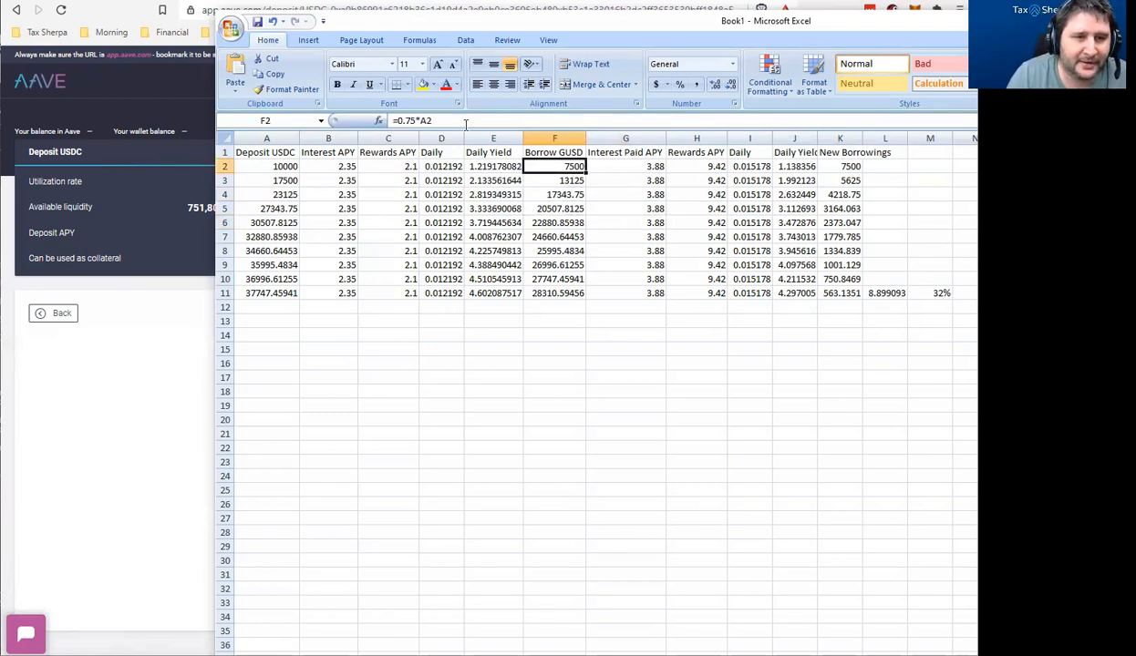
click(410, 121)
double_click(410, 121)
text(6)
key(Return)
key(Up)
key(ctrl+shift+Down)
key(ctrl+d)
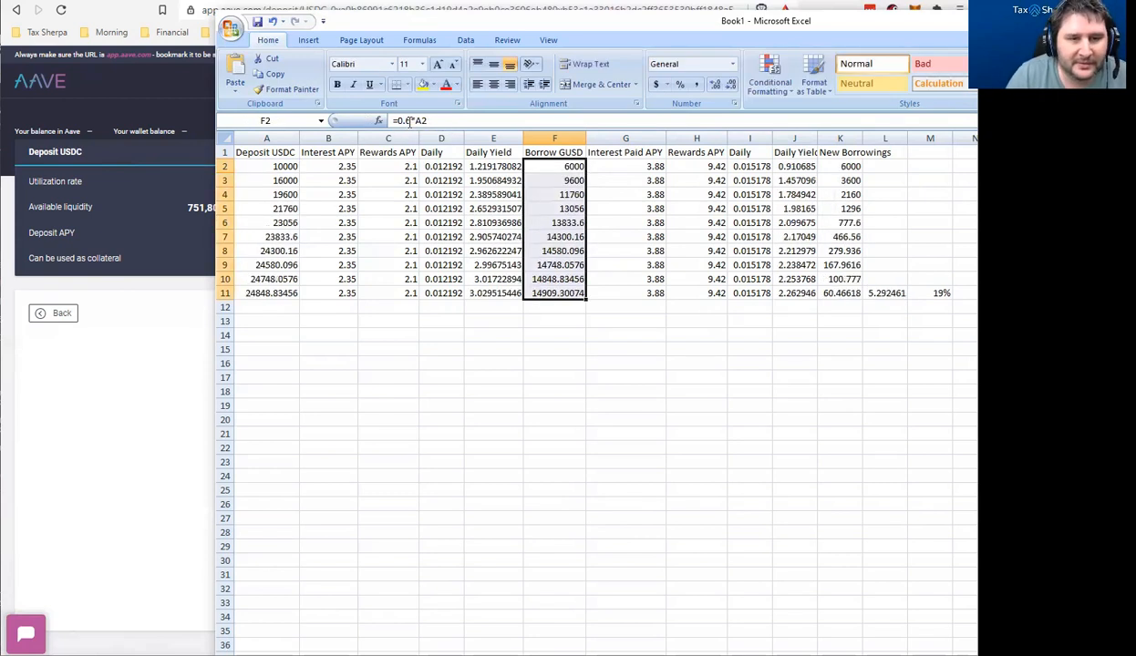
key(Down)
click(918, 288)
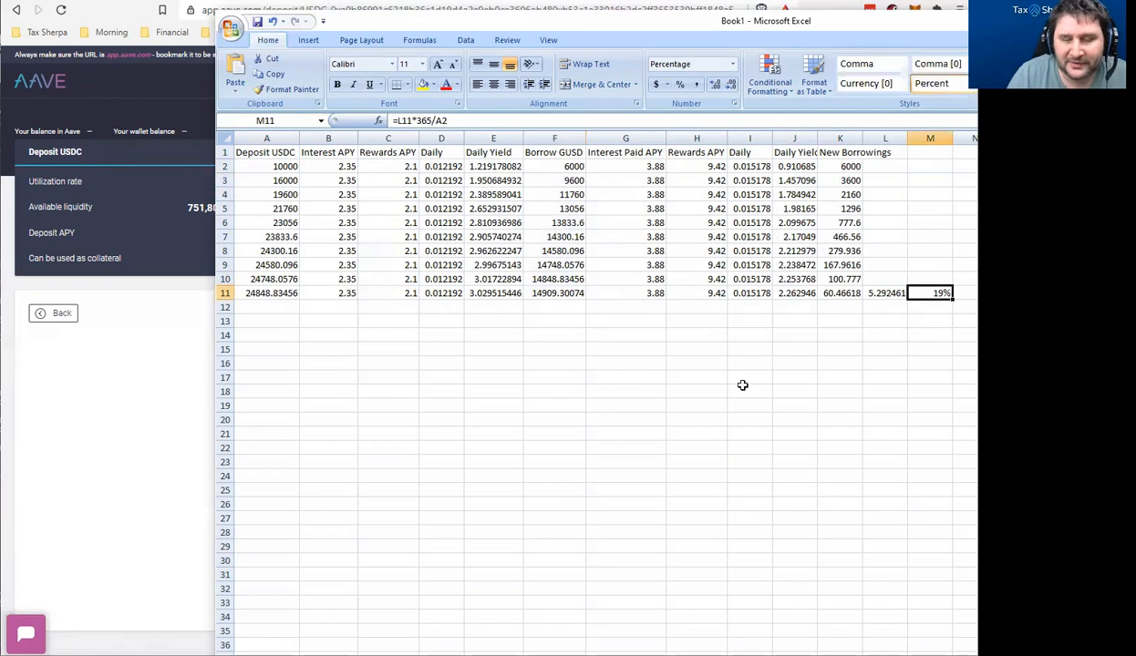
Test a starting deposit of 100000 in A2 against the daily total in L11, and restore the deposit to 10000
click(280, 166)
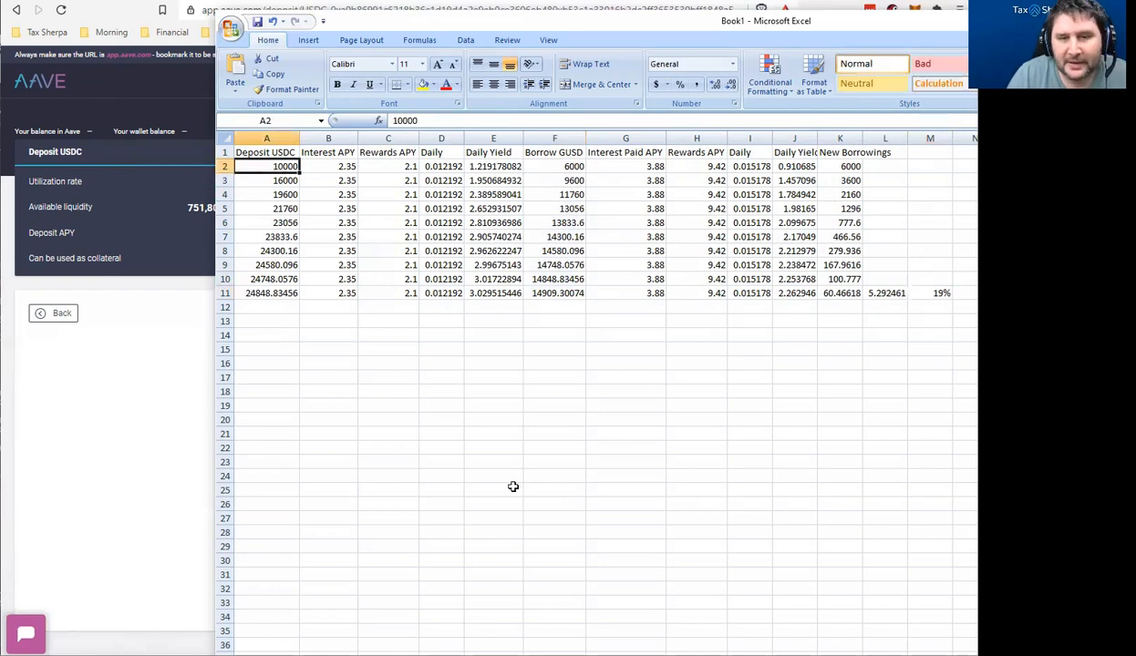
text(100000)
key(Return)
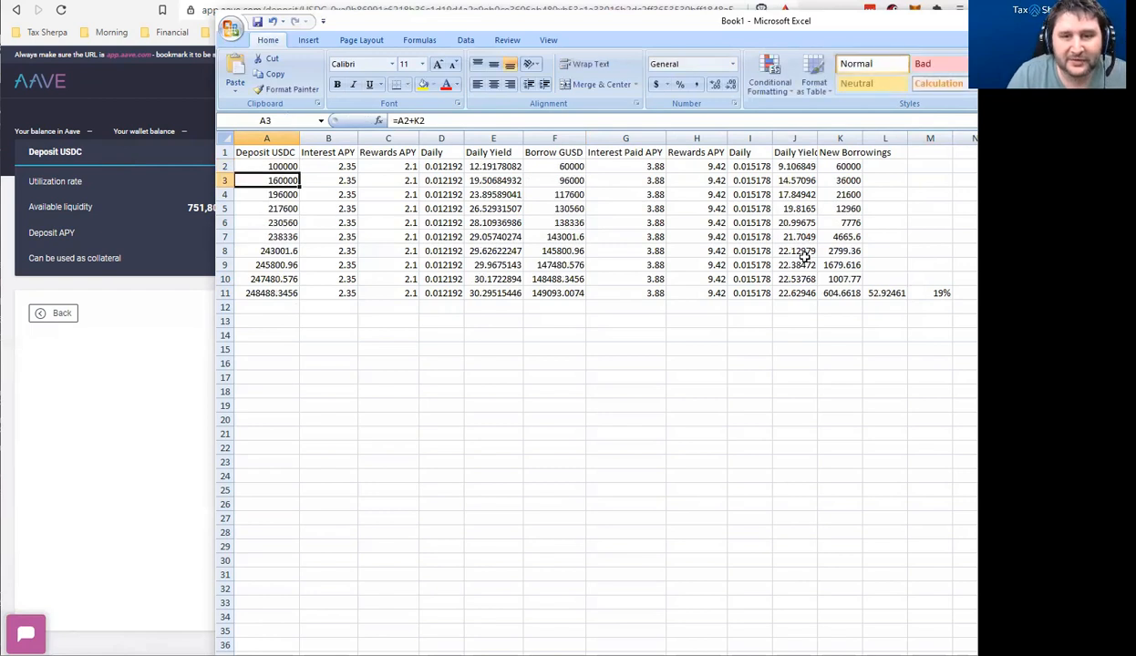
click(882, 290)
click(281, 166)
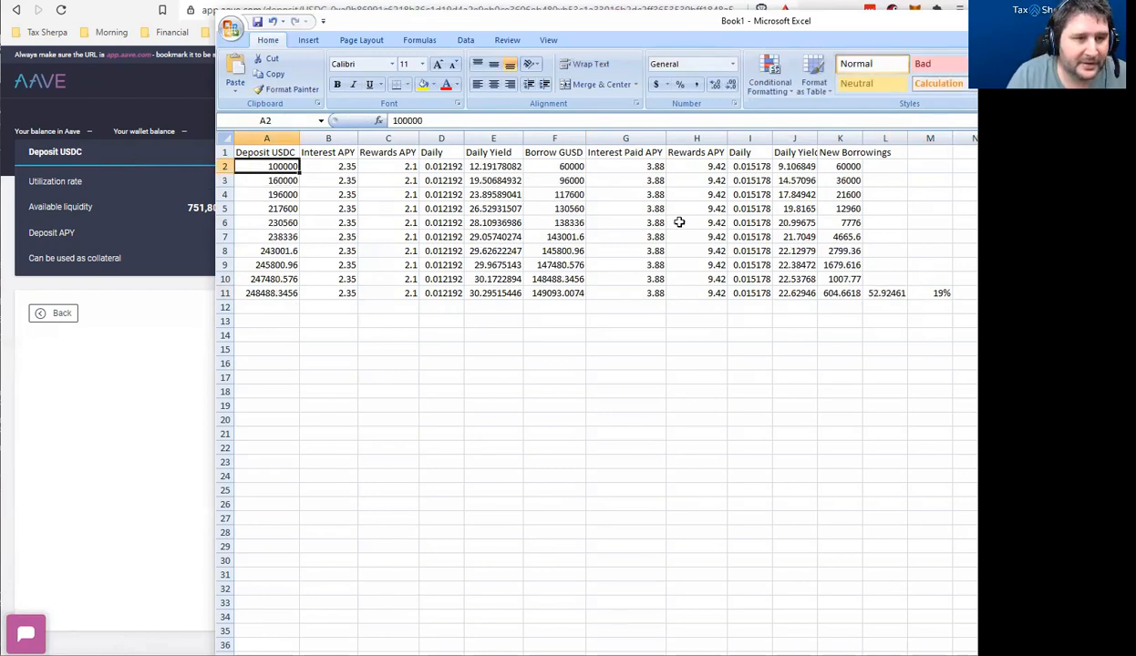
text(10000)
key(Return)
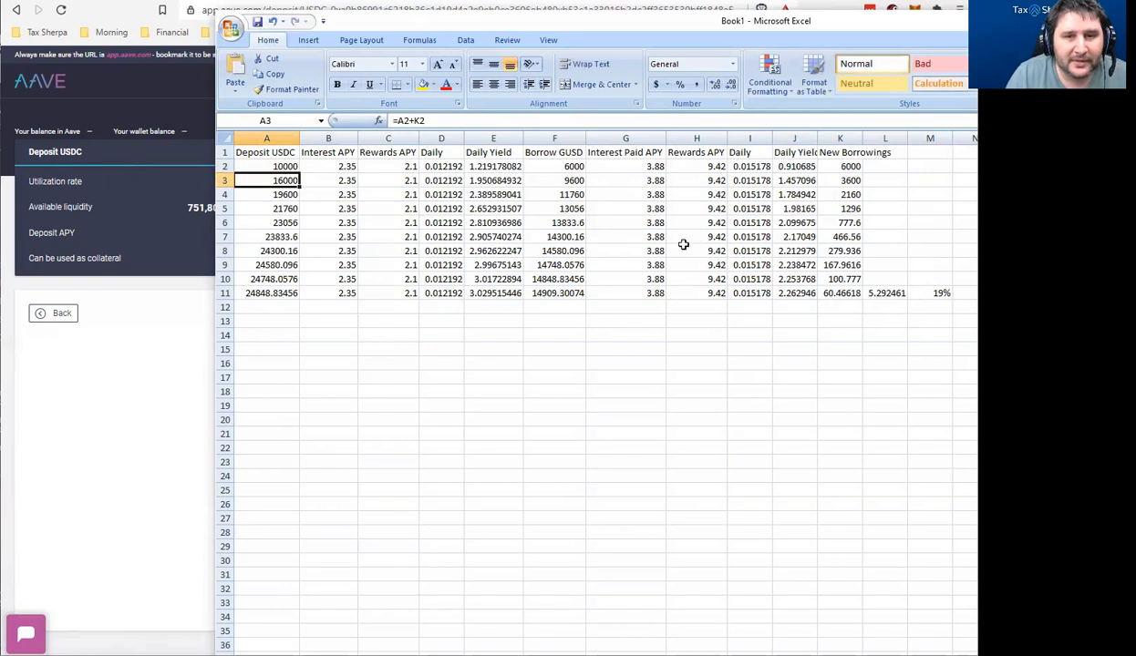
click(700, 252)
click(673, 264)
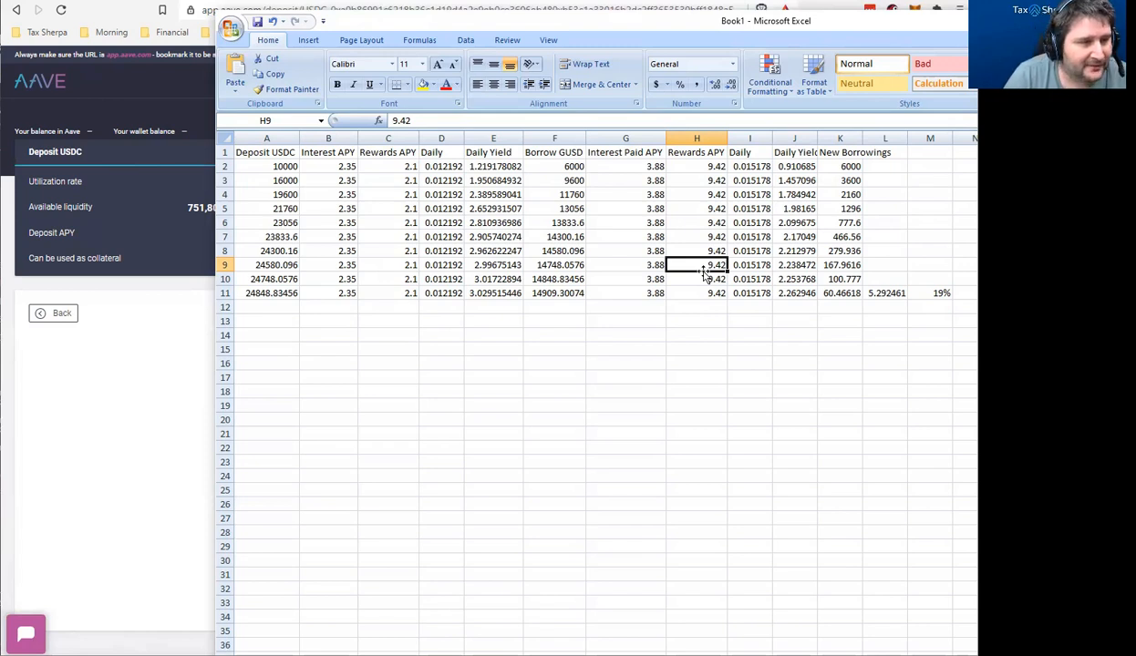
Switch to Aave in the browser, choose the Polygon market, and view the deposit rates for stable coins only
click(167, 203)
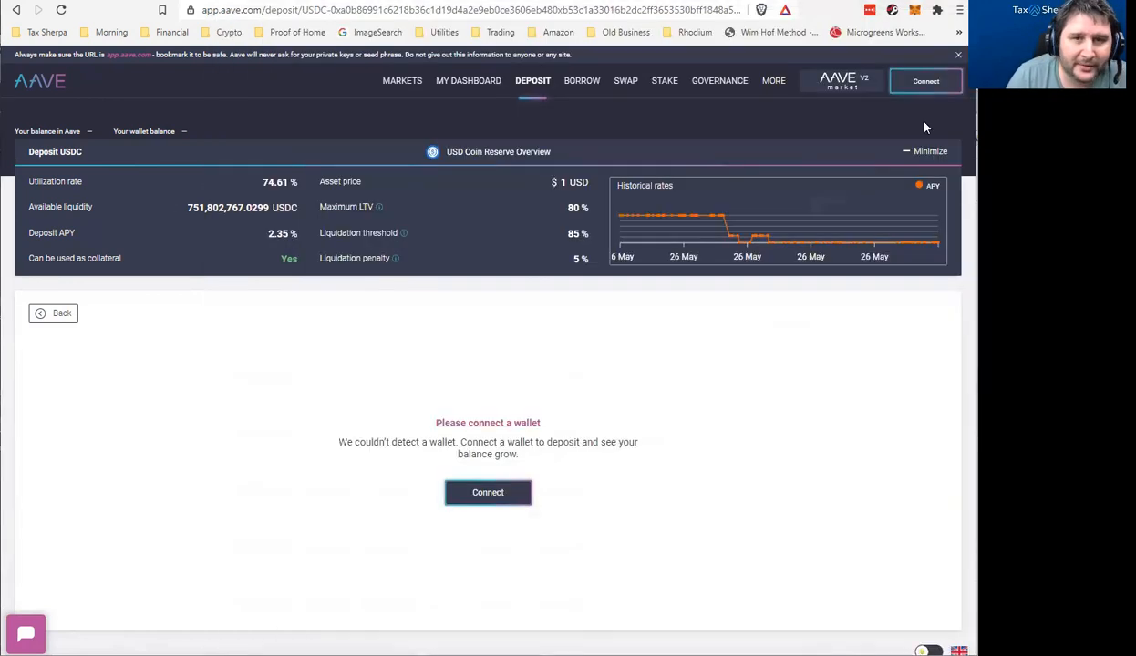
click(849, 80)
click(812, 194)
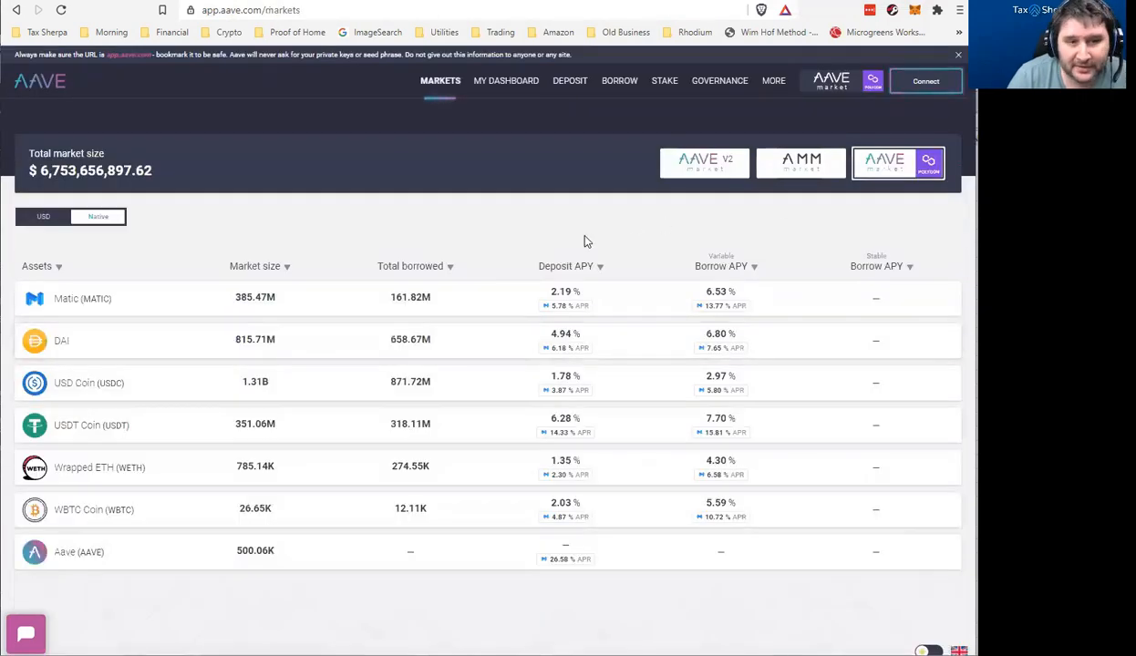
click(564, 81)
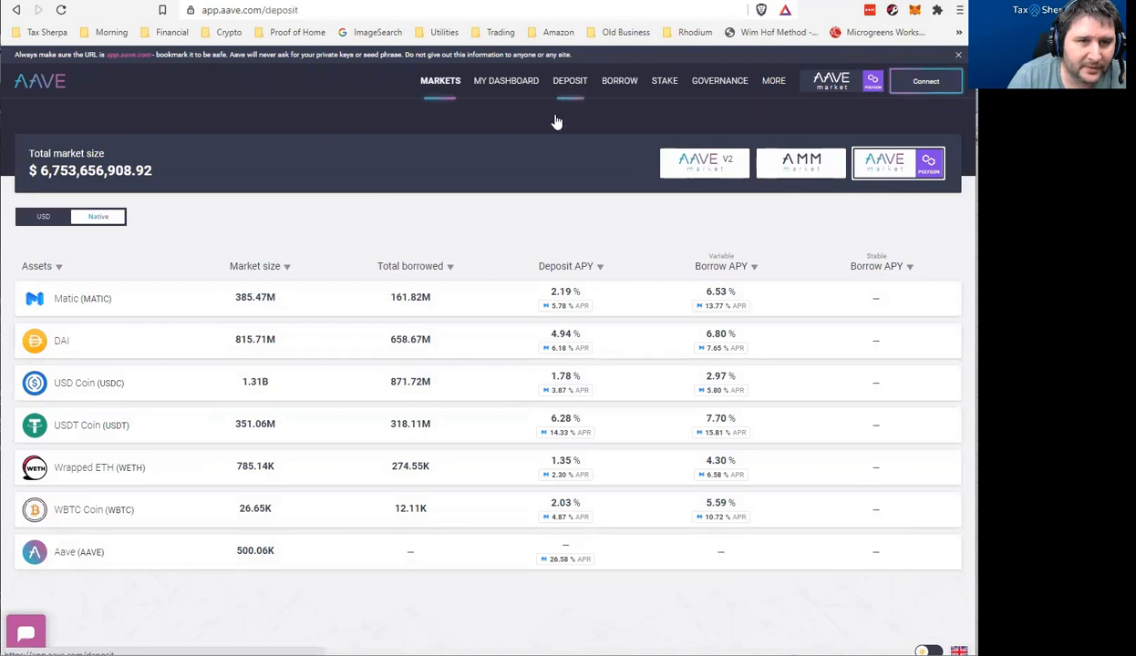
click(112, 208)
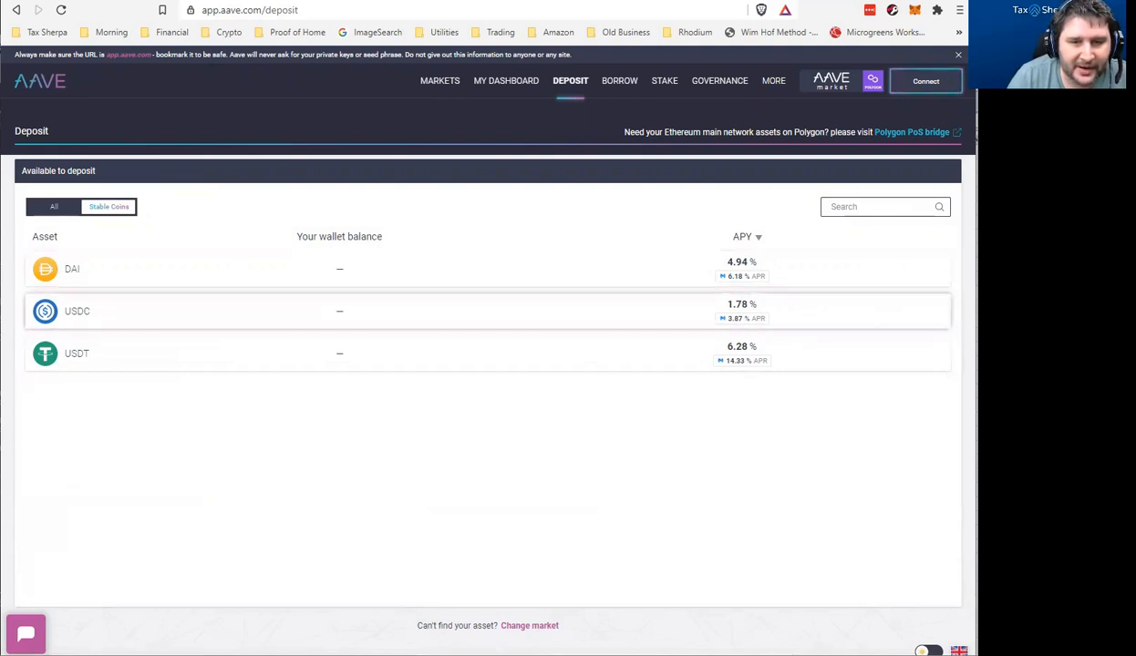
Switch to Excel to check the first round's deposit Rewards APY in C2, and return to Aave in the browser
key(alt+Tab)
click(408, 167)
click(200, 434)
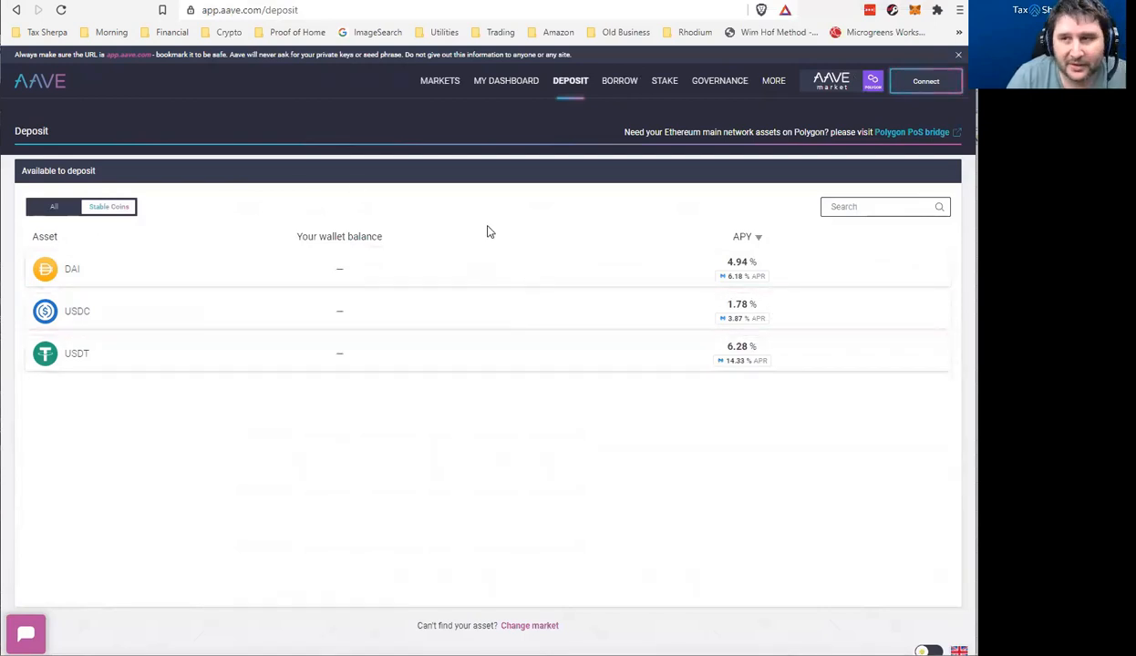
View the Polygon market's borrow rates for stable coins only, and return to the Excel sheet
click(616, 80)
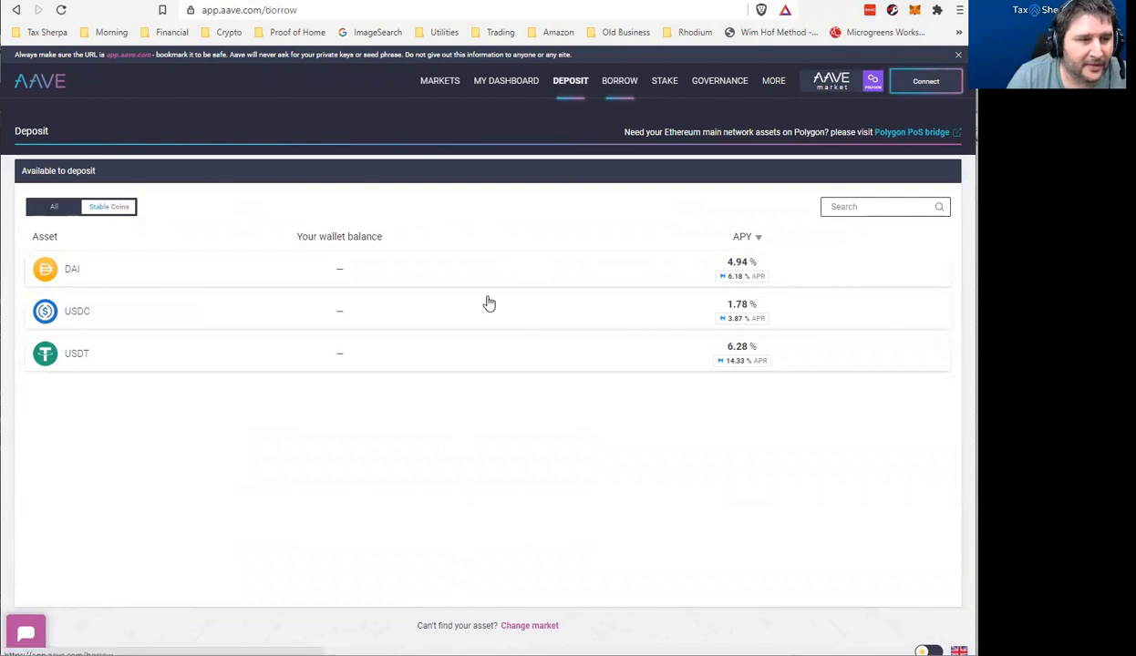
click(108, 206)
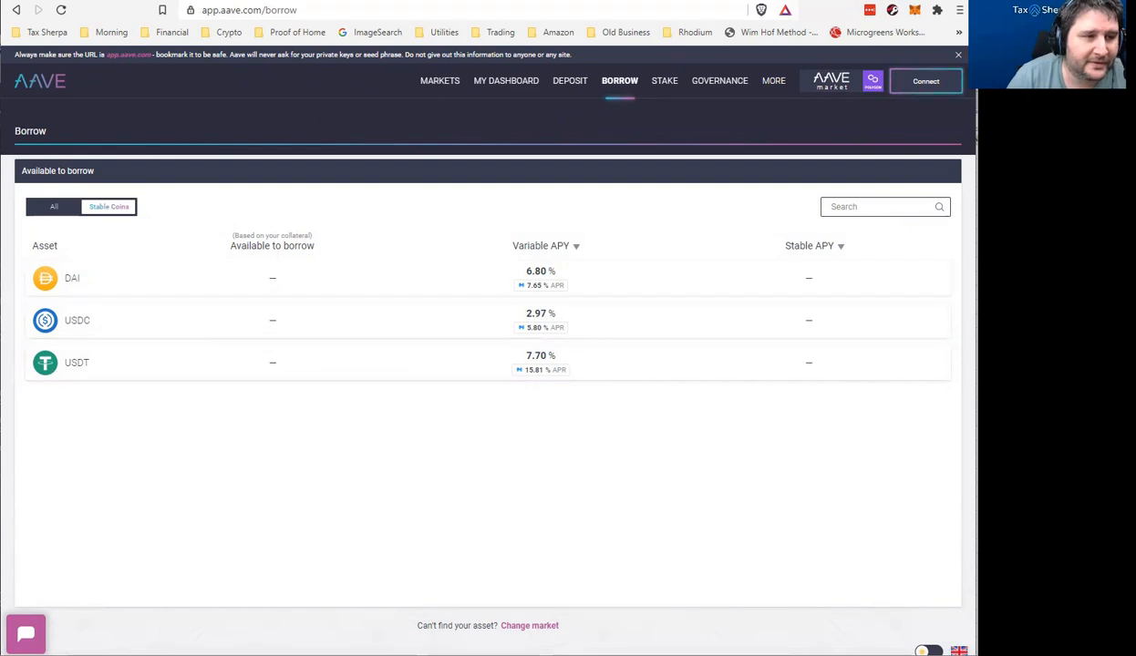
key(alt+Tab)
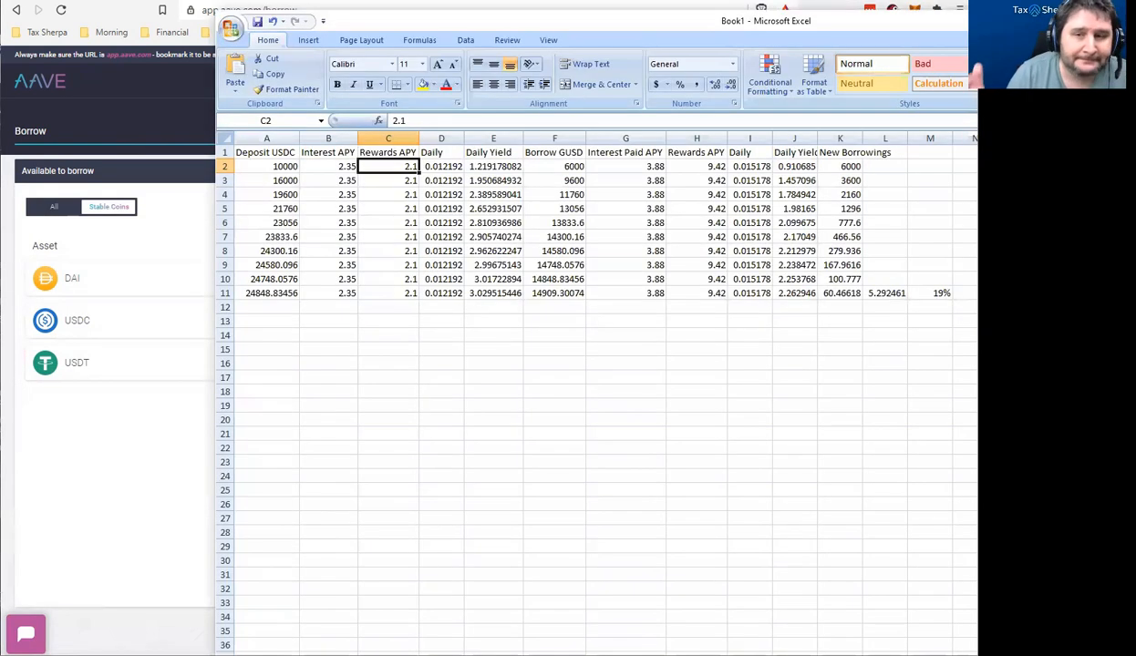